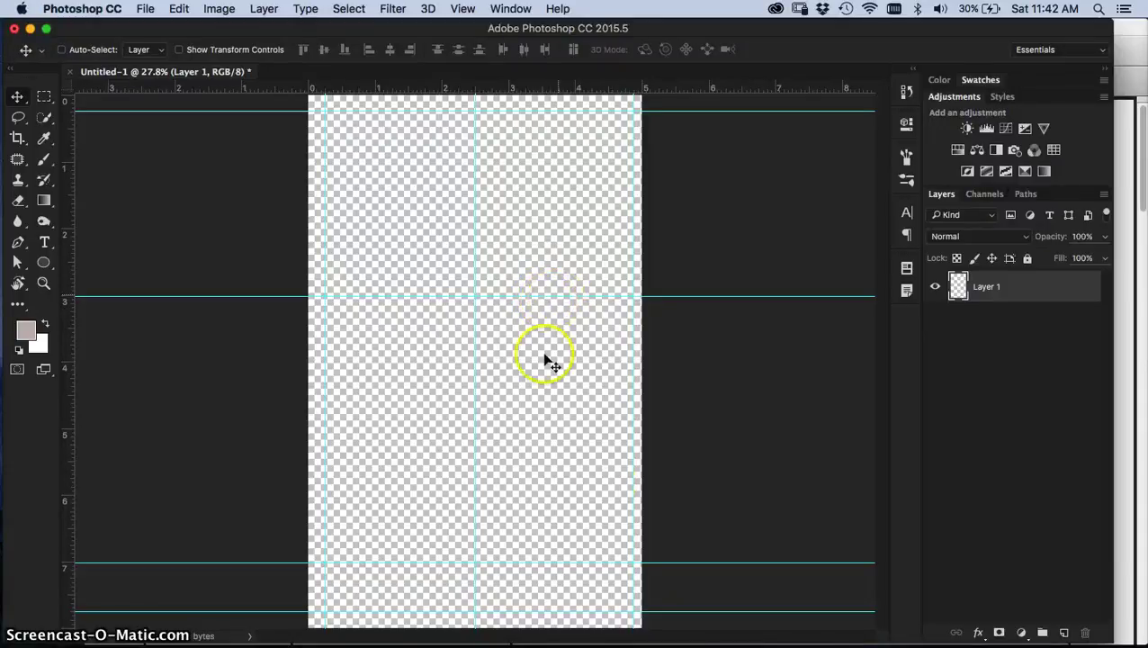
# - Bring up the midterm_specs.pdf rubric showing the 5 × 8 in, 300 pixels/inch RGB spec
pyautogui.press('super+Tab')
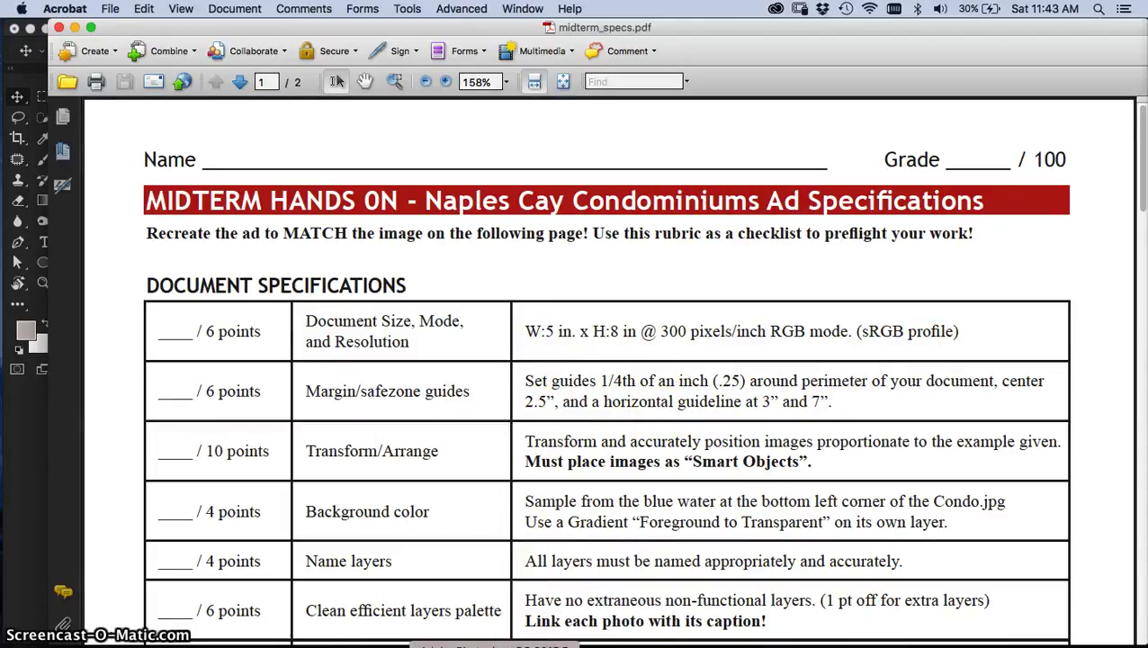
# - Return to the Untitled-1 canvas with its margin, center and 3 and 7 in guides
pyautogui.click(494, 644)
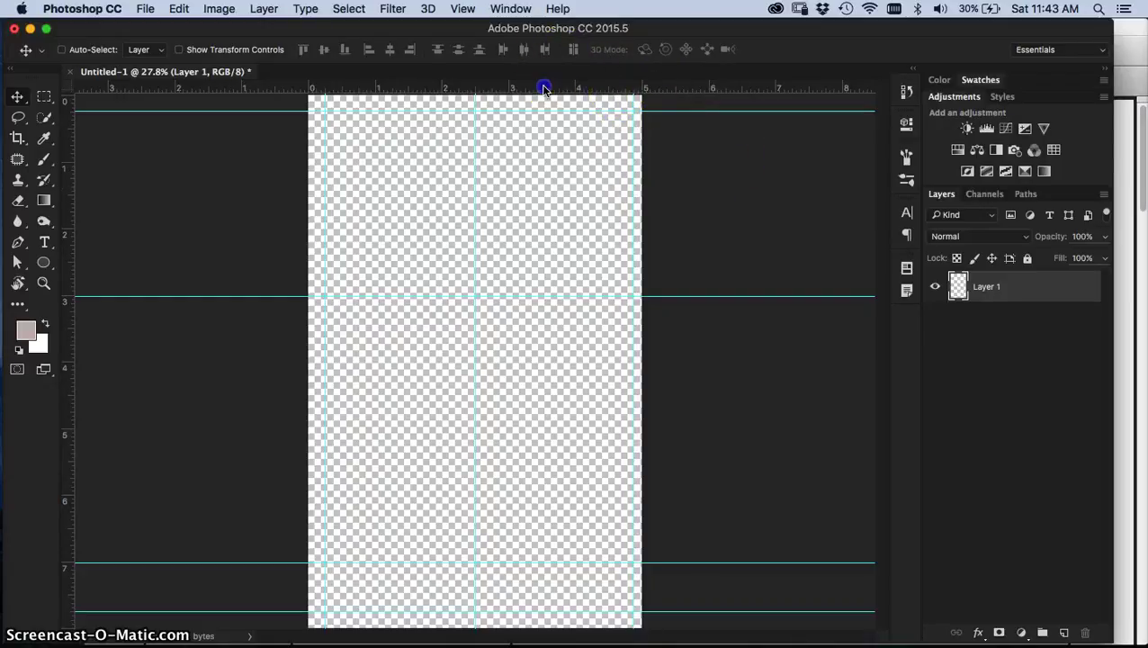
# - Undo a trial horizontal guide, zoom to check the canvas top, then view the rubric's Smart Object rule
pyautogui.moveTo(543, 89); pyautogui.dragTo(524, 208)
pyautogui.press('super+z')
pyautogui.press('super+equal')
pyautogui.press('super+equal')
pyautogui.press('super+equal')
pyautogui.moveTo(303, 190); pyautogui.dragTo(463, 328)
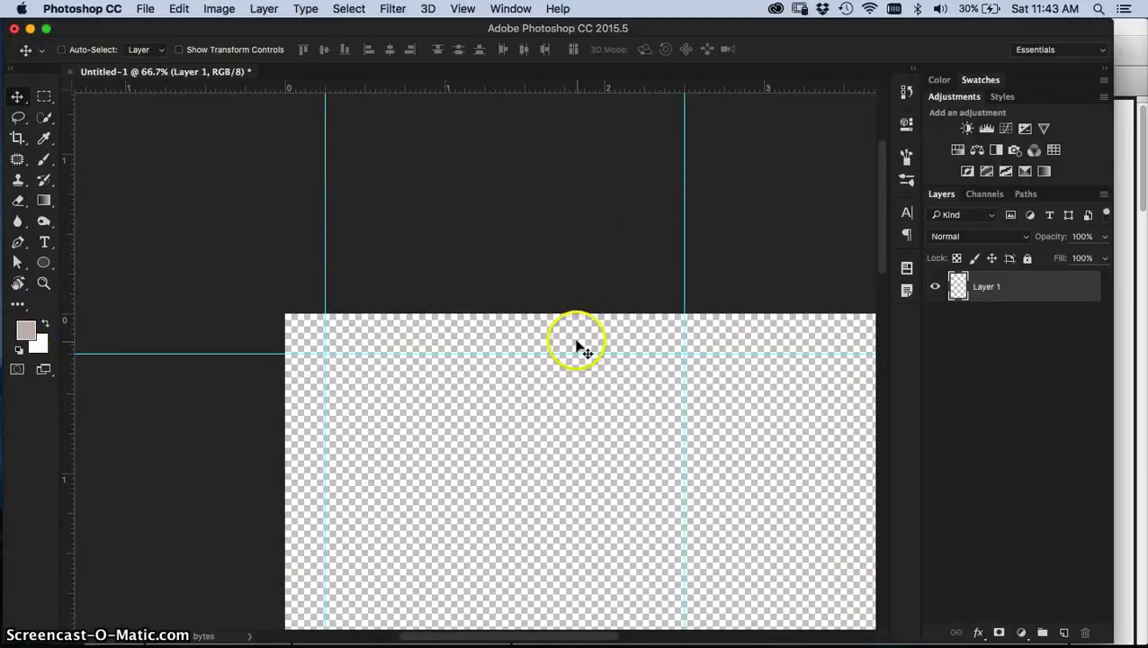
pyautogui.press('super+0')
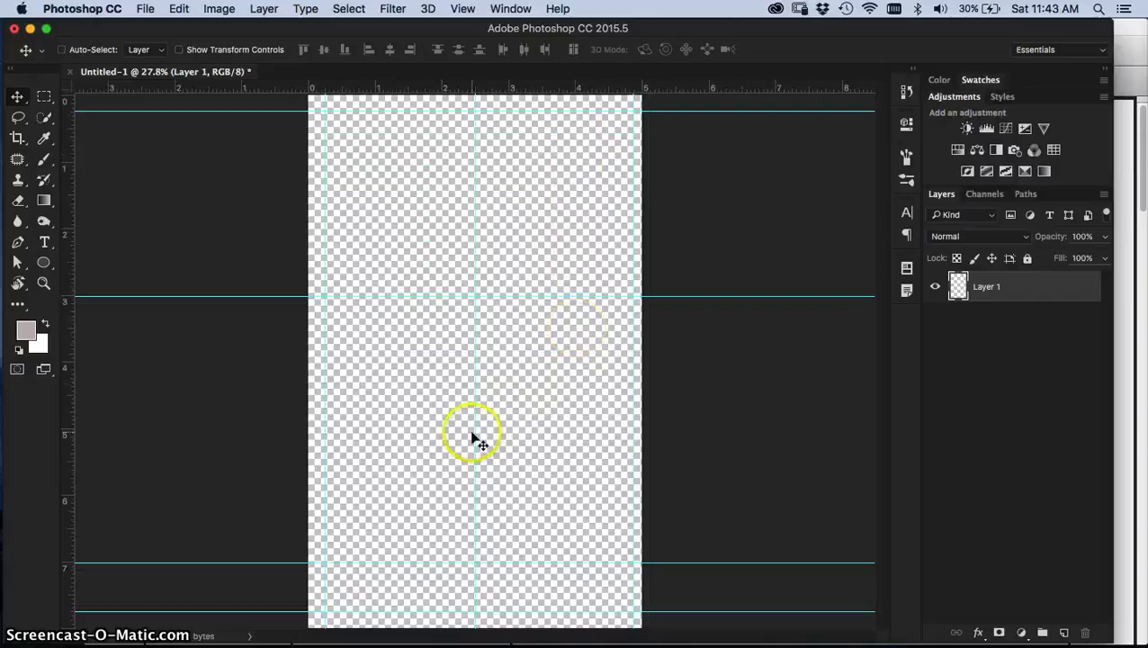
pyautogui.press('super+Tab')
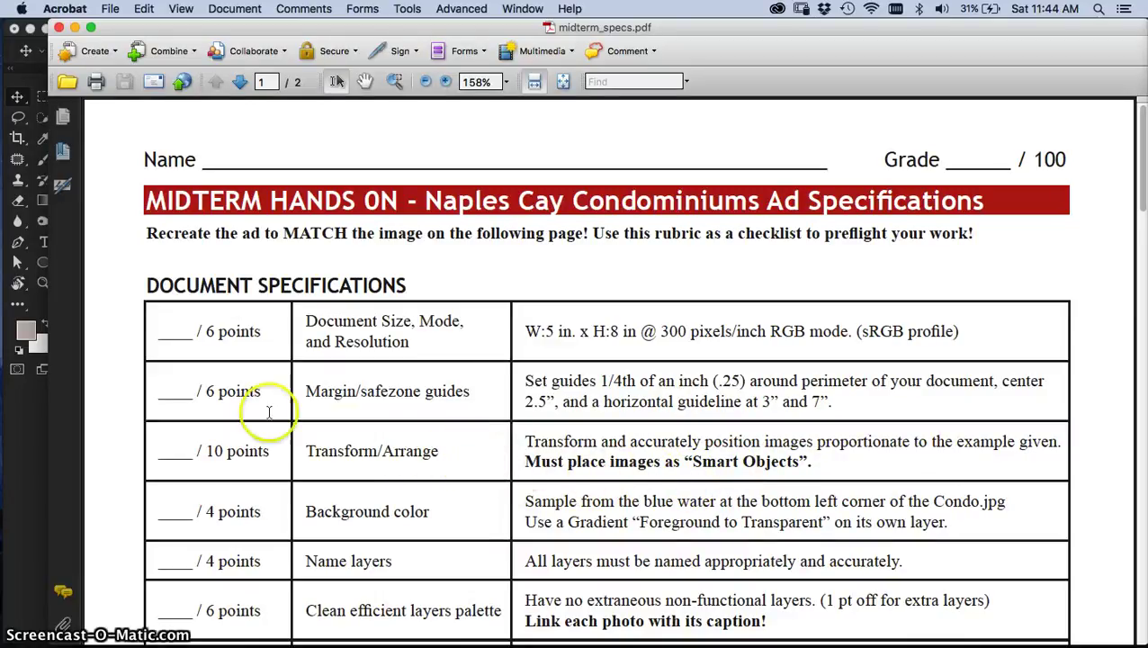
# - Start embedding an image and browse to the items tagged 2017 Instruction
pyautogui.click(23, 525)
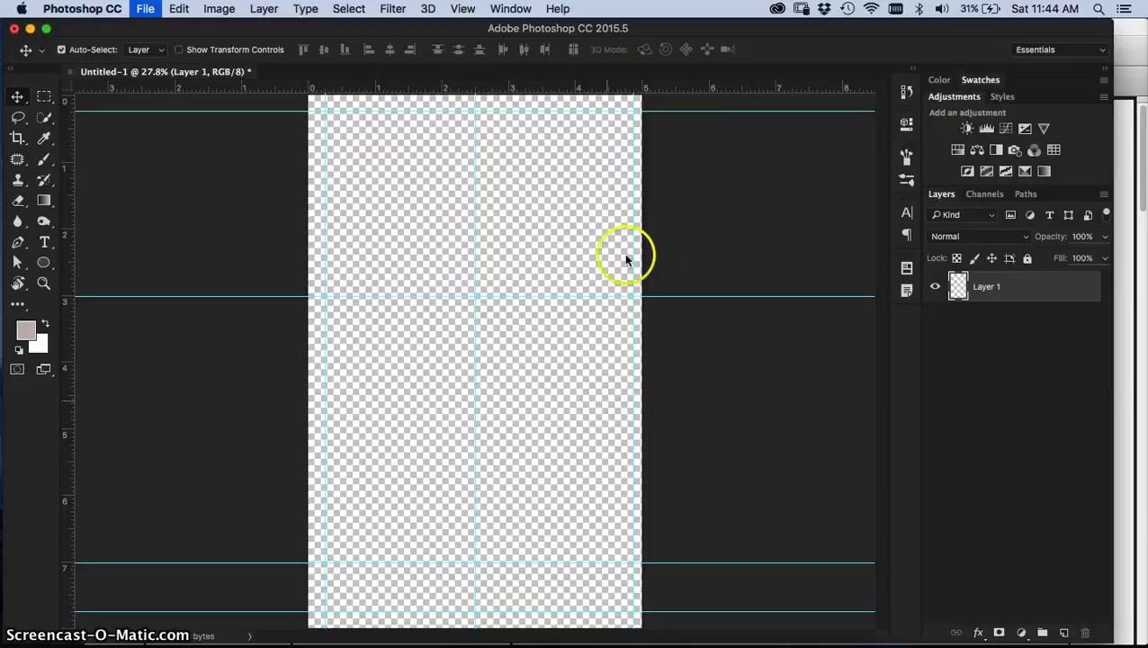
pyautogui.press('super+o')
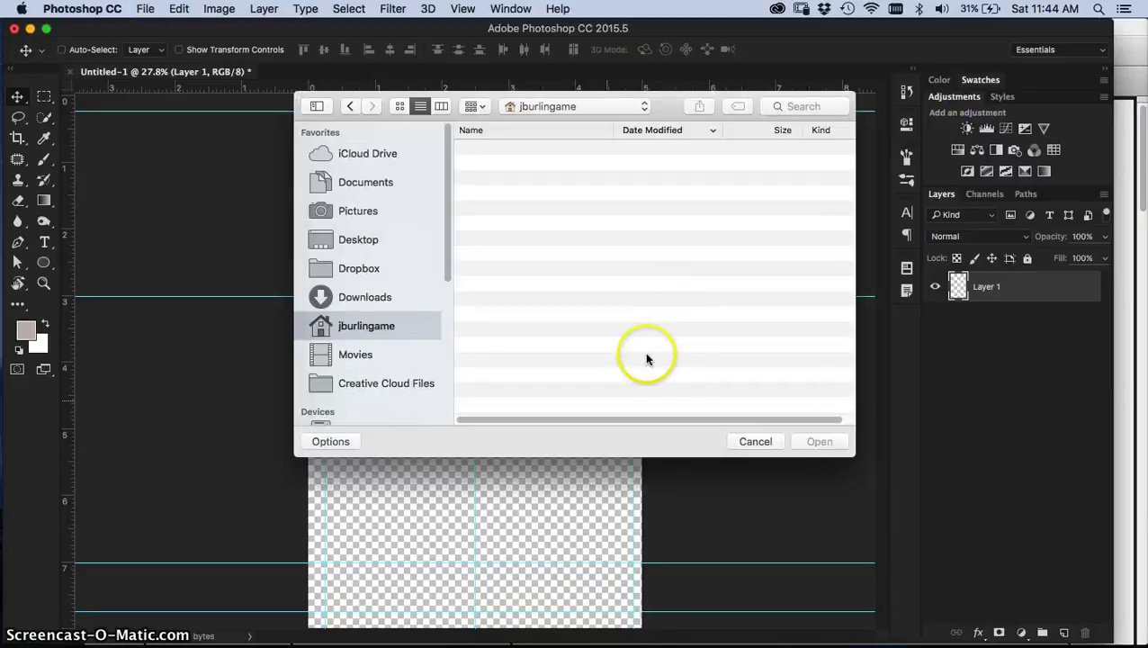
pyautogui.press('Escape')
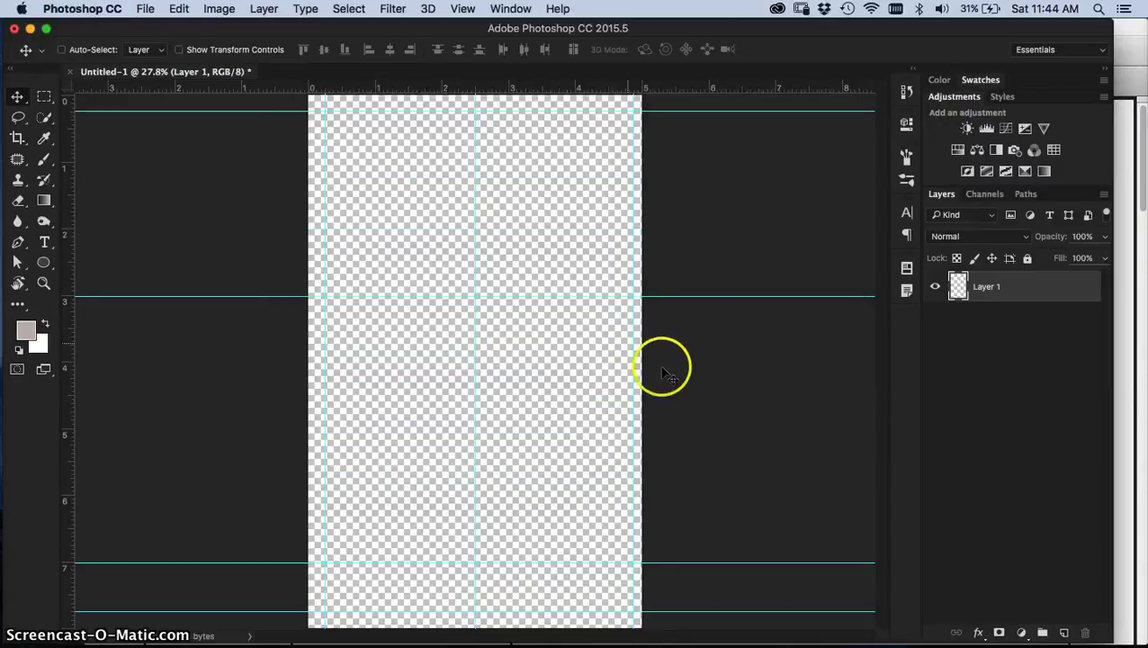
pyautogui.click(145, 9)
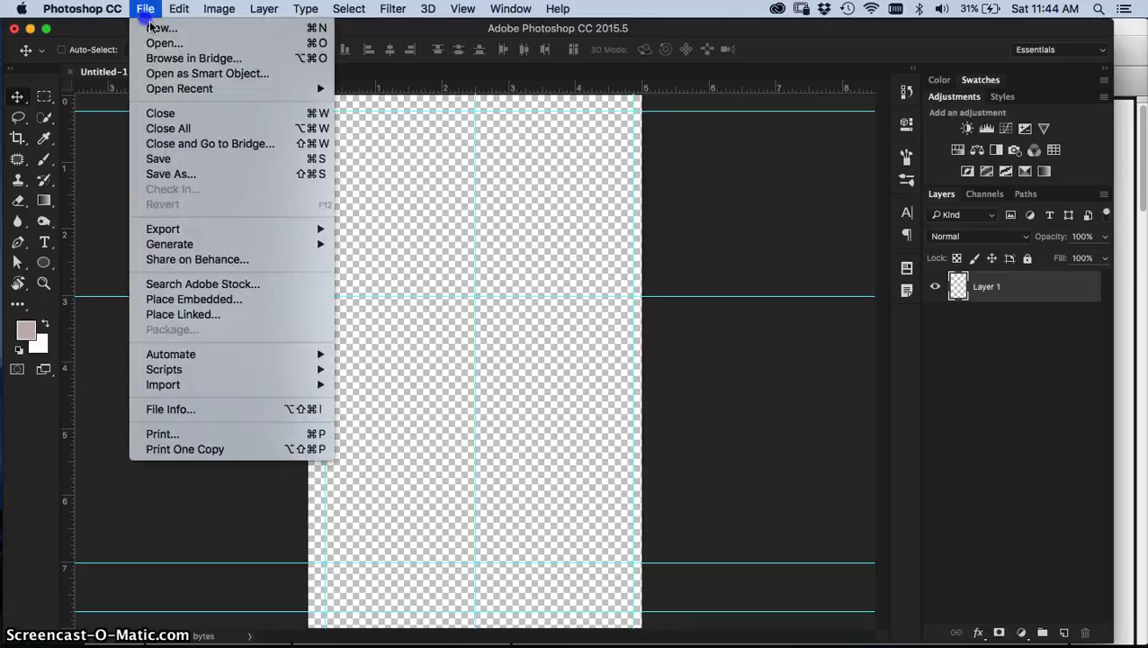
pyautogui.click(209, 303)
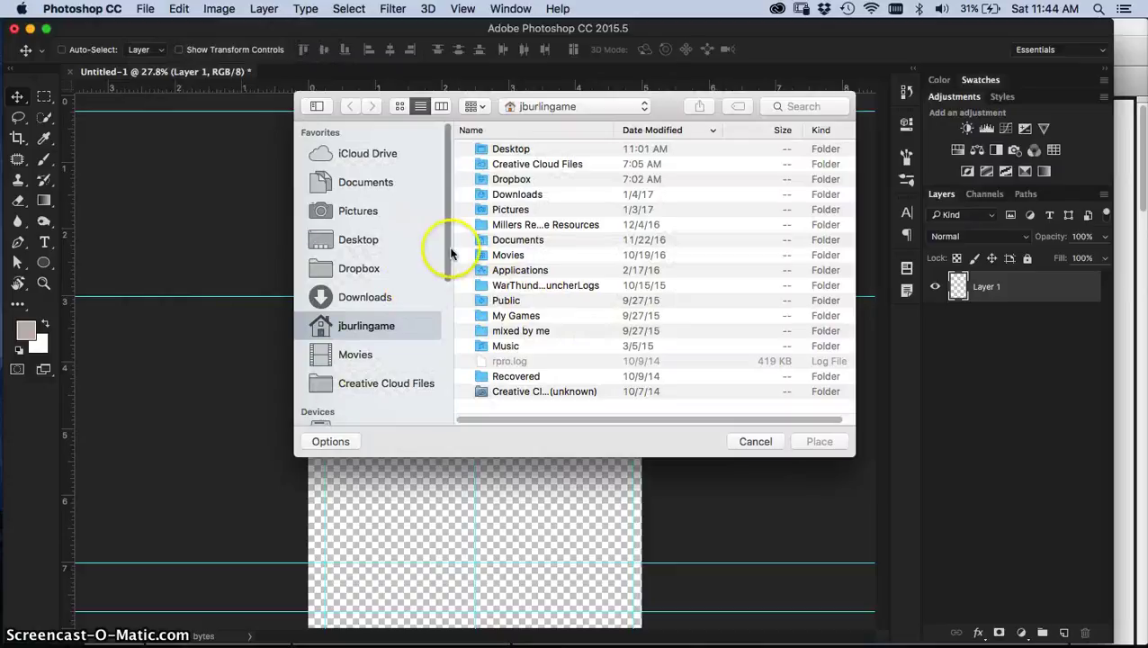
pyautogui.moveTo(446, 257); pyautogui.dragTo(436, 382)
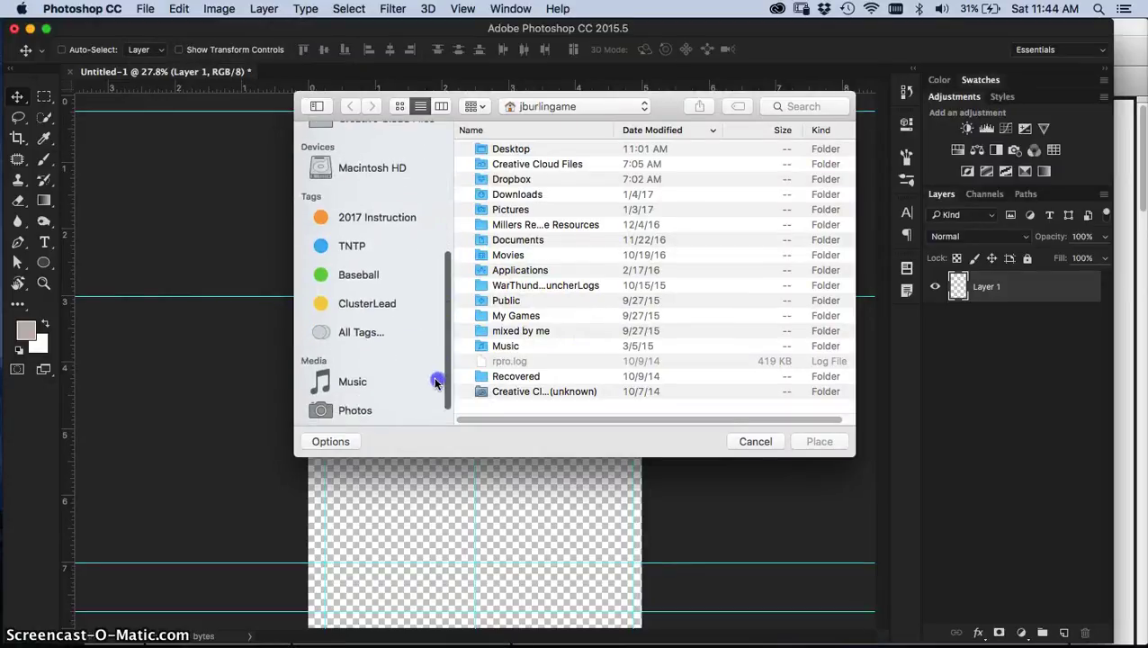
pyautogui.click(373, 222)
pyautogui.click(402, 225)
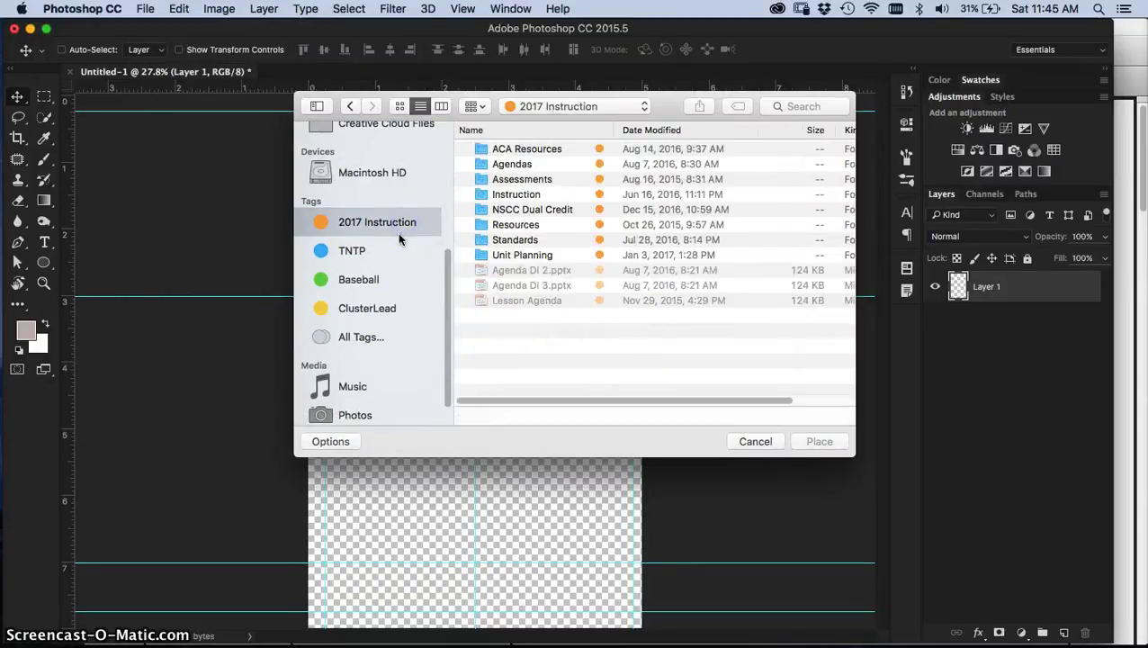
# - Open NSCC Dual Credit > Module 7 > midterm_ad_assets and place logo.jpg
pyautogui.click(512, 210)
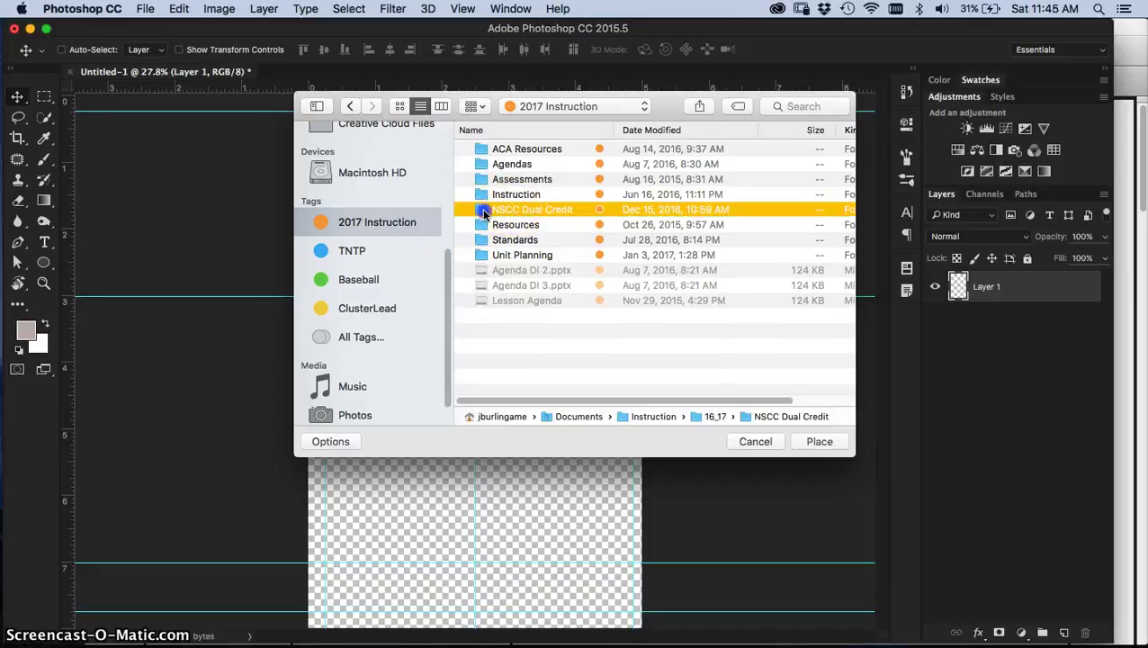
pyautogui.doubleClick(484, 212)
pyautogui.doubleClick(486, 149)
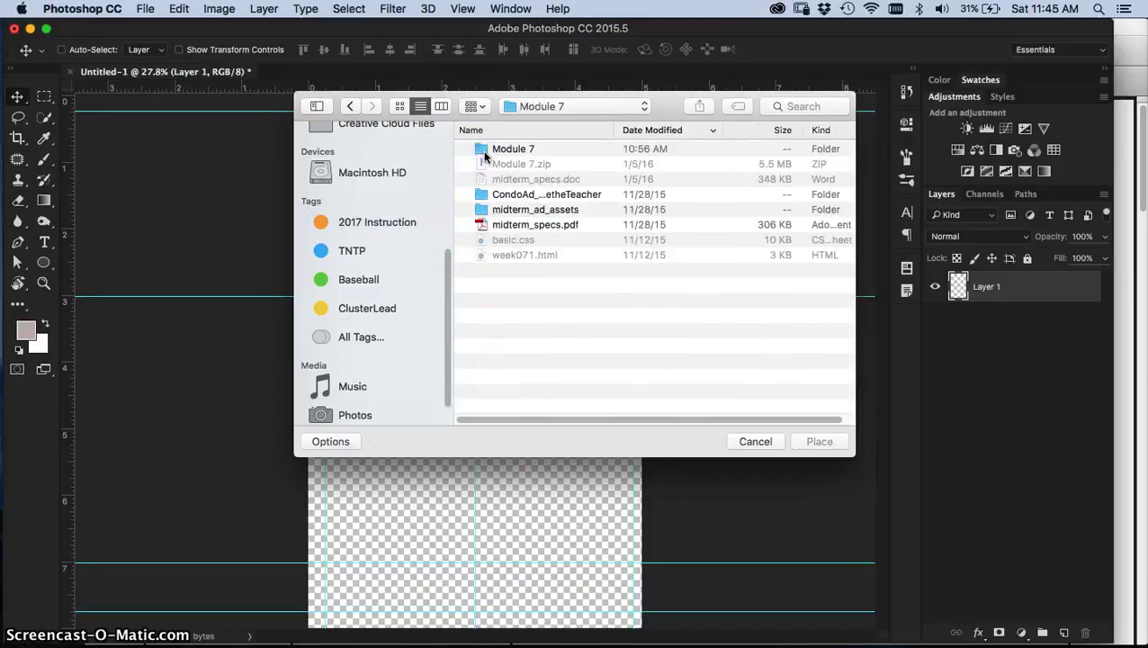
pyautogui.doubleClick(486, 209)
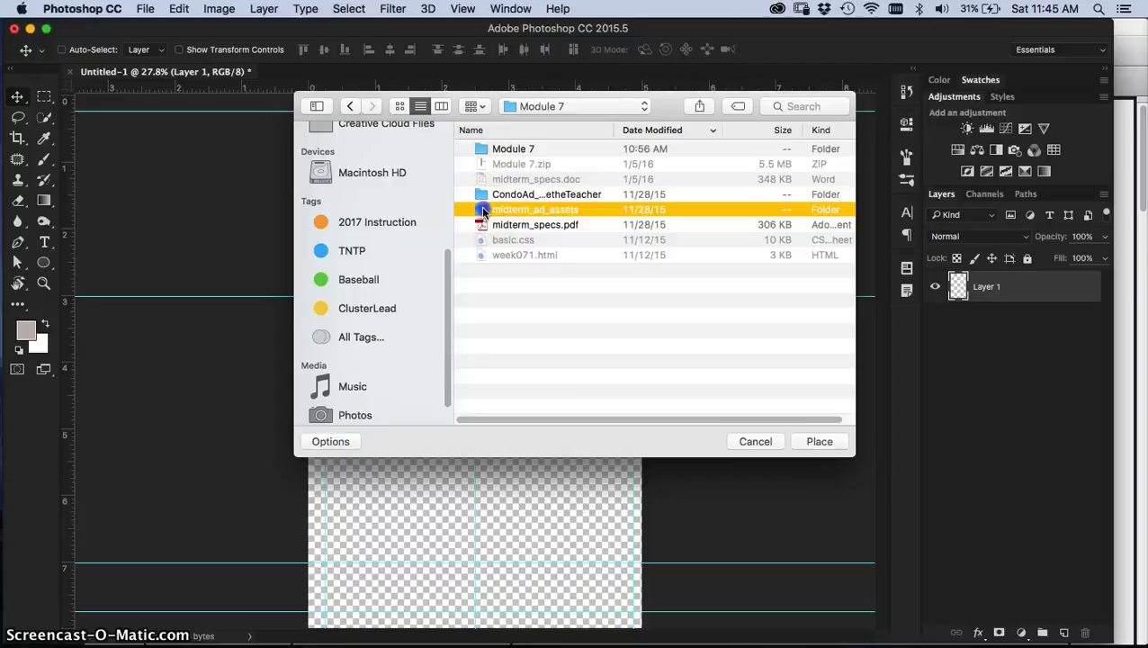
pyautogui.click(494, 150)
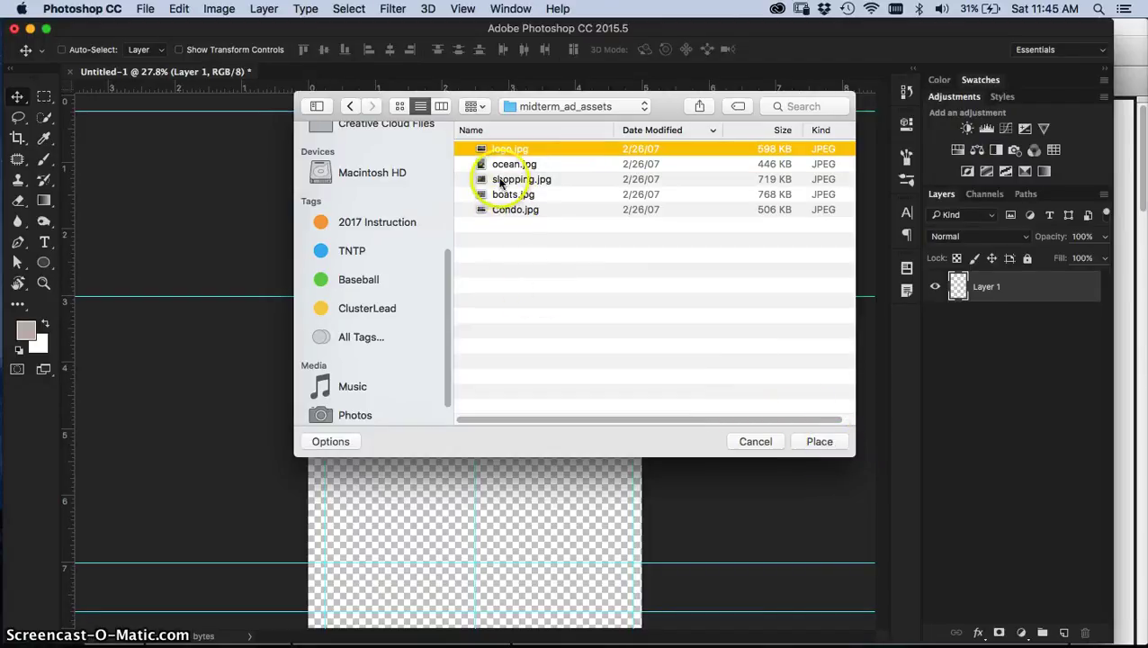
pyautogui.click(809, 442)
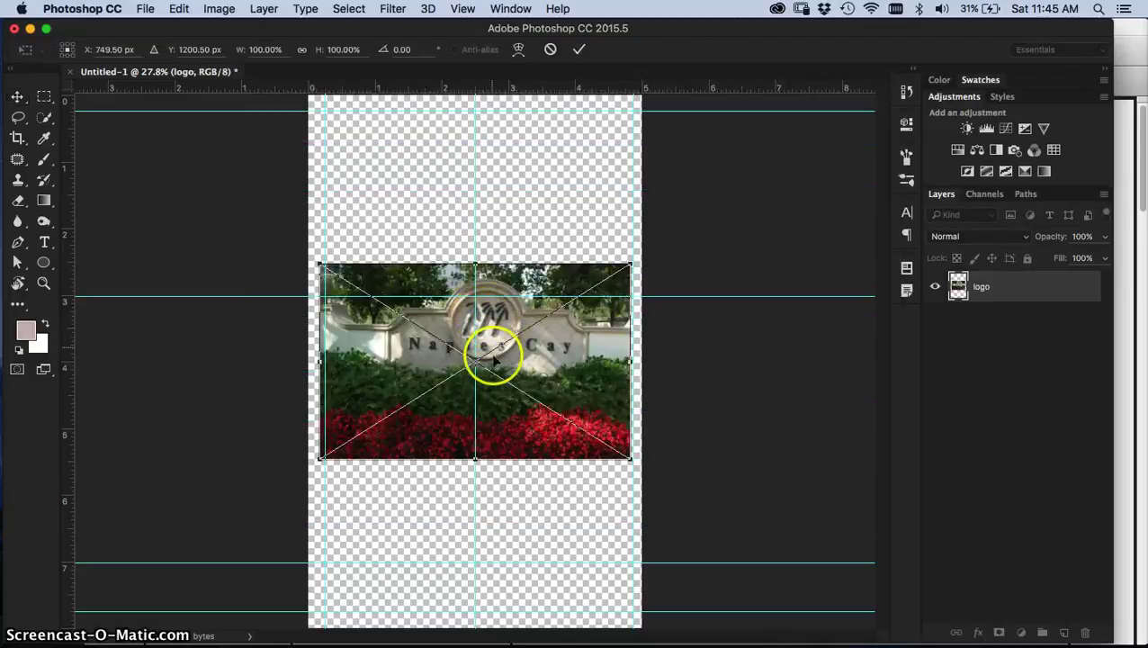
pyautogui.press('super+Tab')
pyautogui.scroll(-15, 795, 301)
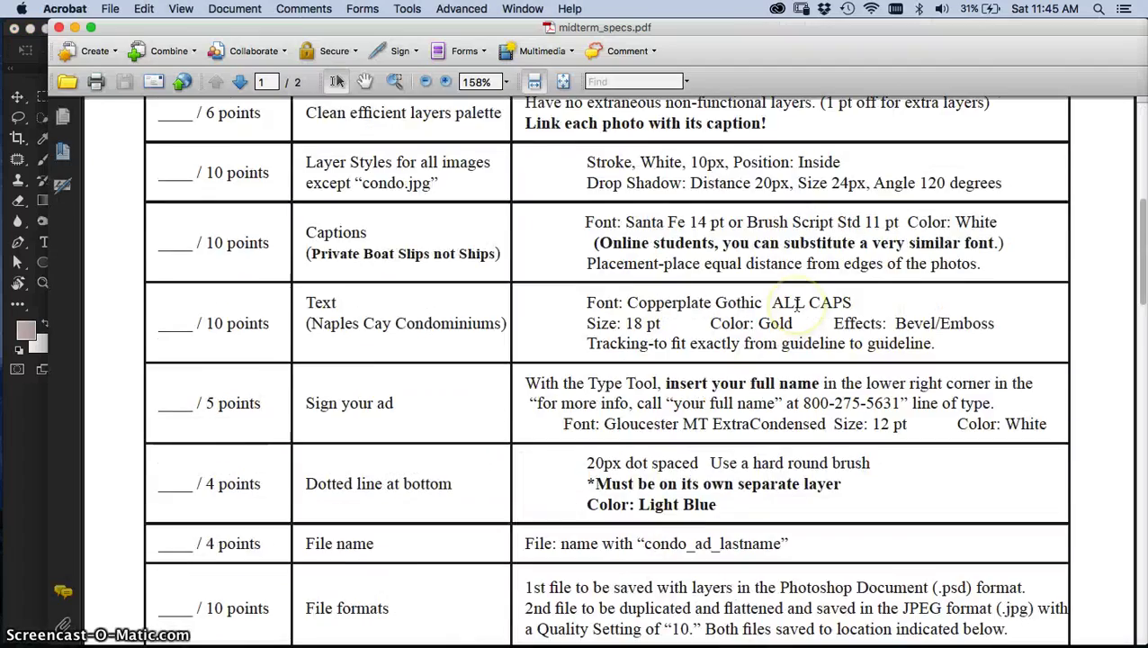
pyautogui.scroll(-10, 796, 304)
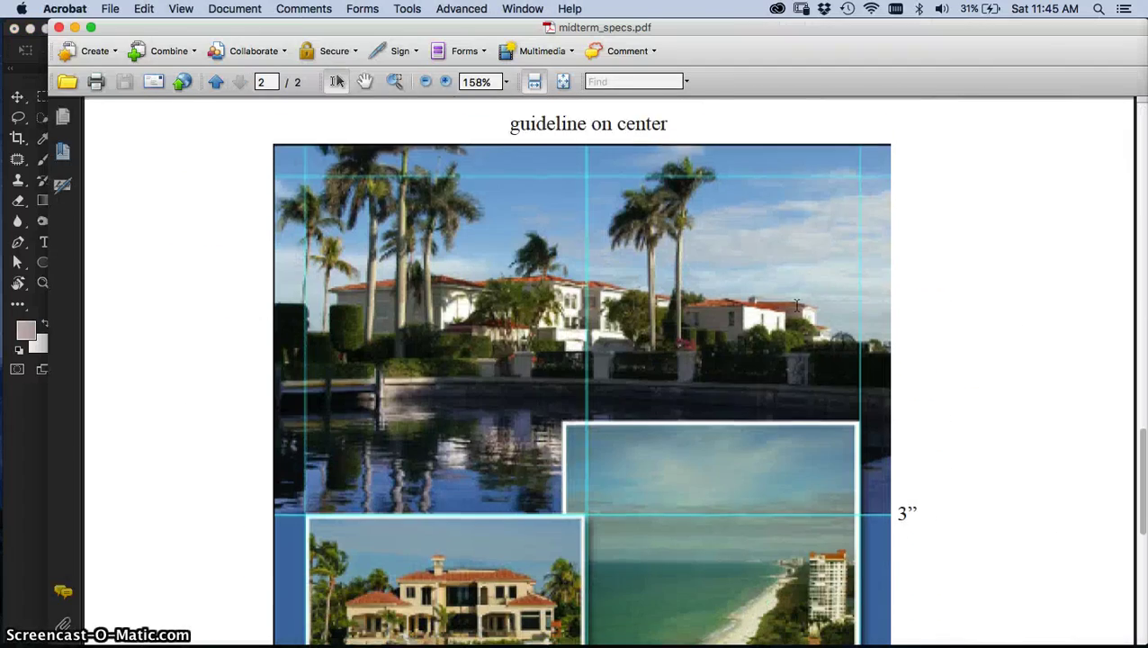
pyautogui.scroll(-5, 581, 370)
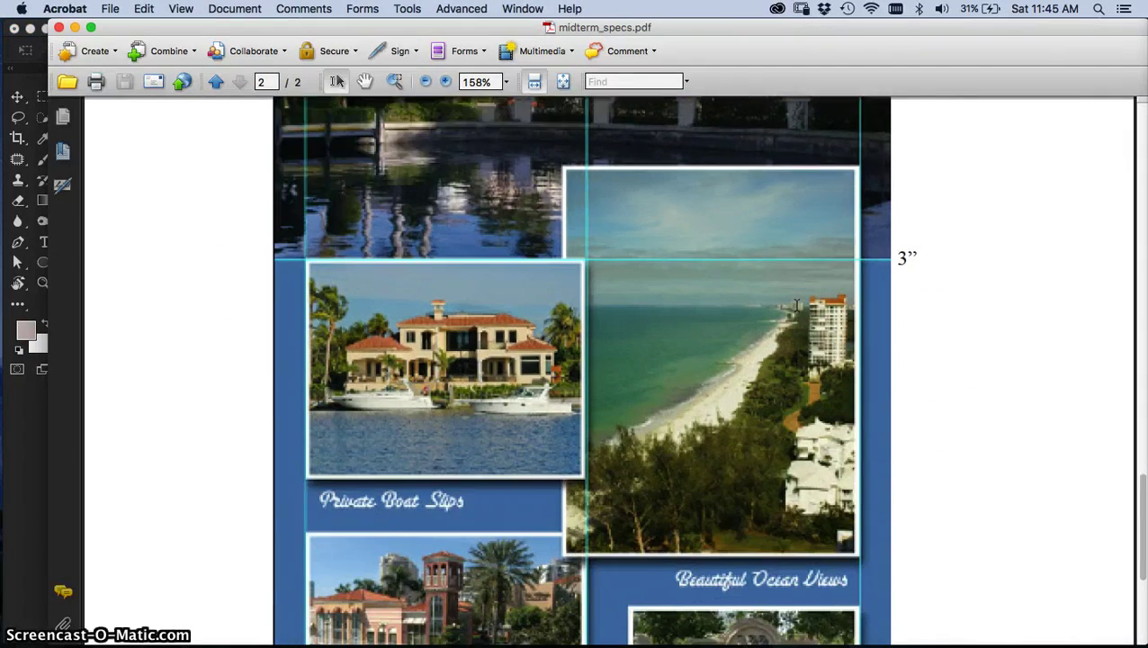
pyautogui.scroll(-3, 796, 306)
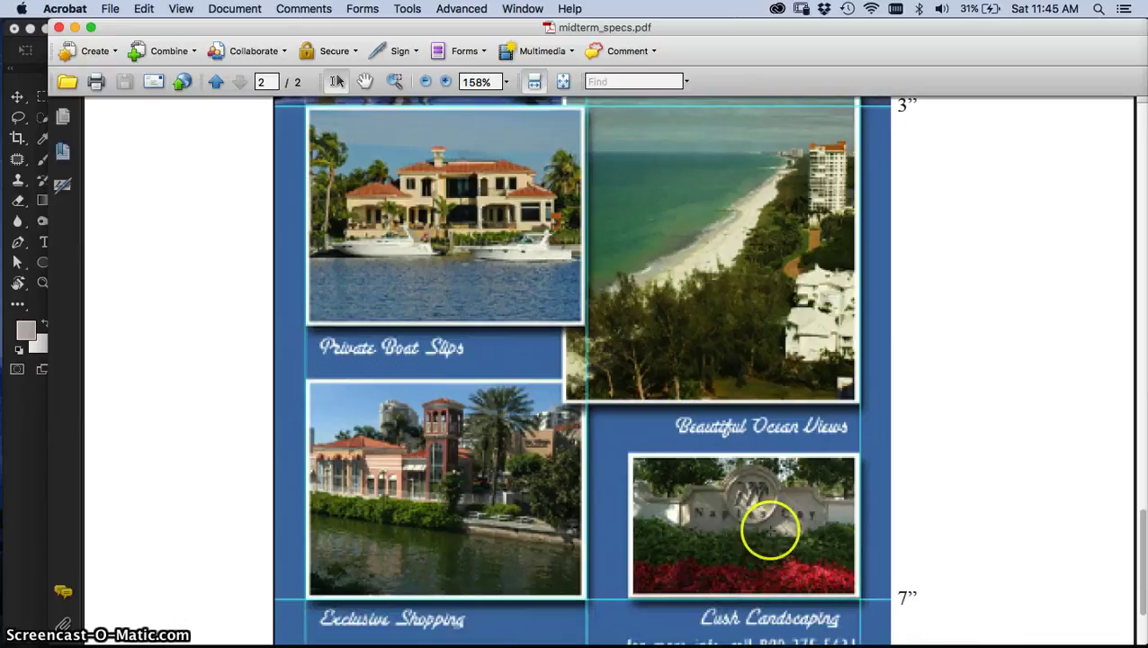
pyautogui.scroll(-5, 751, 494)
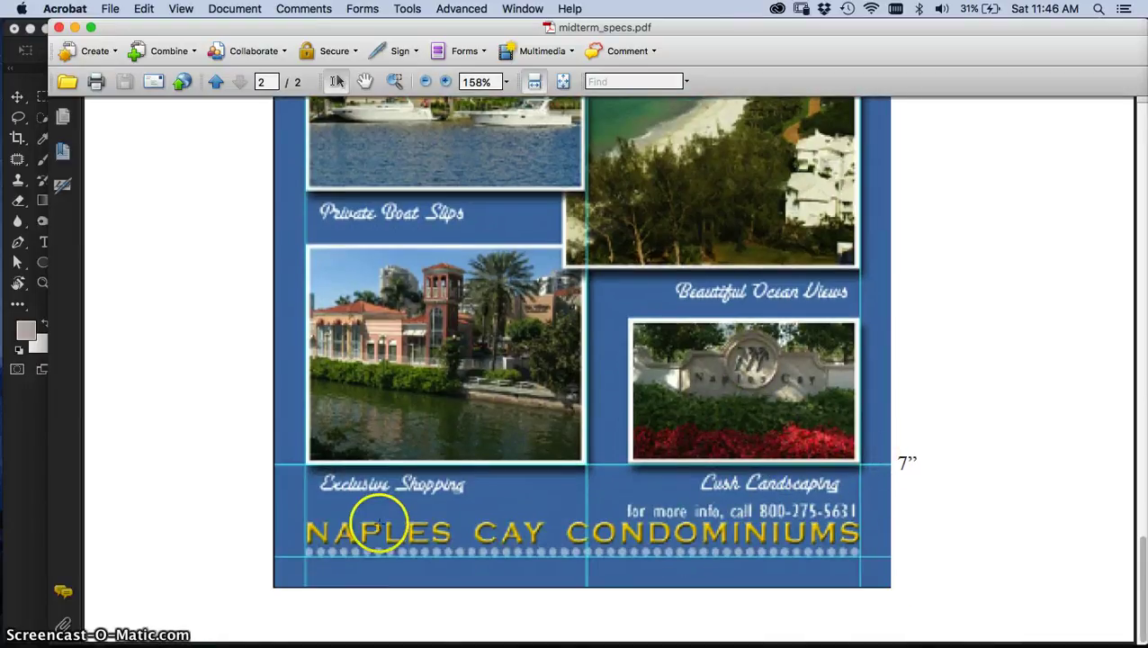
pyautogui.click(19, 485)
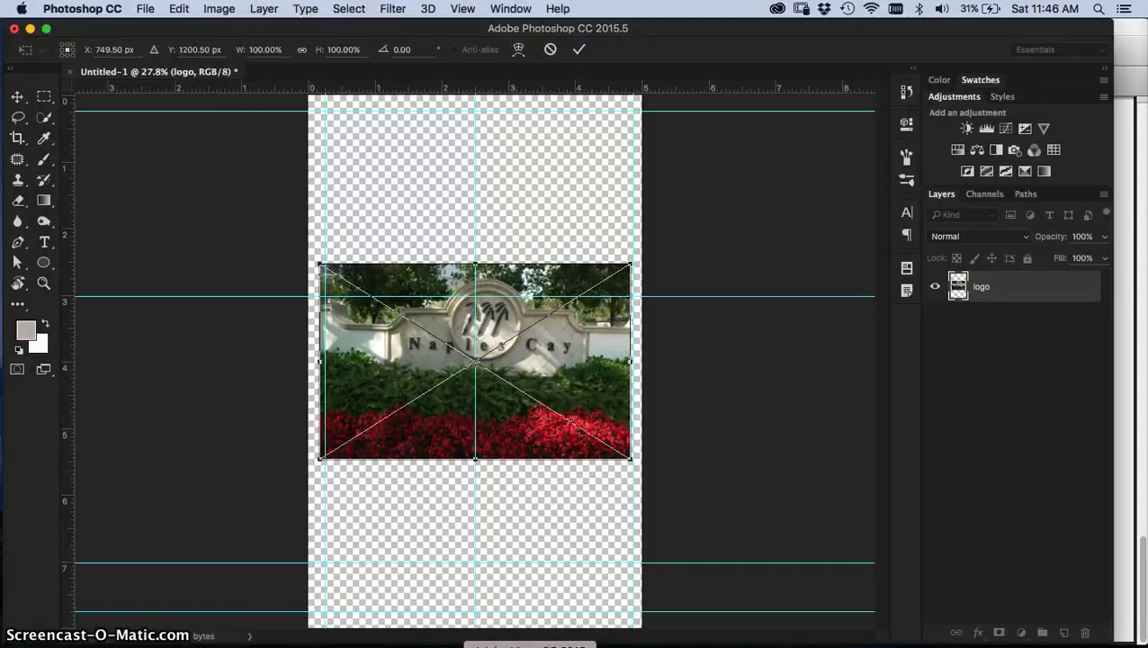
# - Scale the logo to about 48% and commit it lower right, resting on the 7 in guide
pyautogui.press('super+Tab')
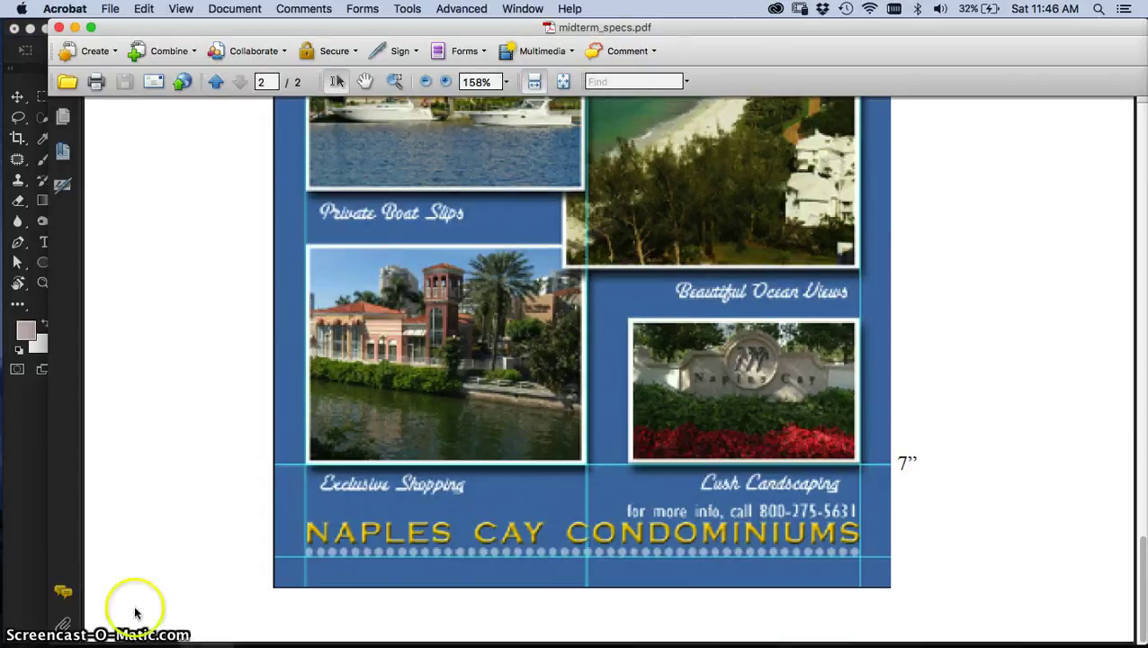
pyautogui.click(13, 512)
pyautogui.moveTo(352, 368); pyautogui.dragTo(377, 473)
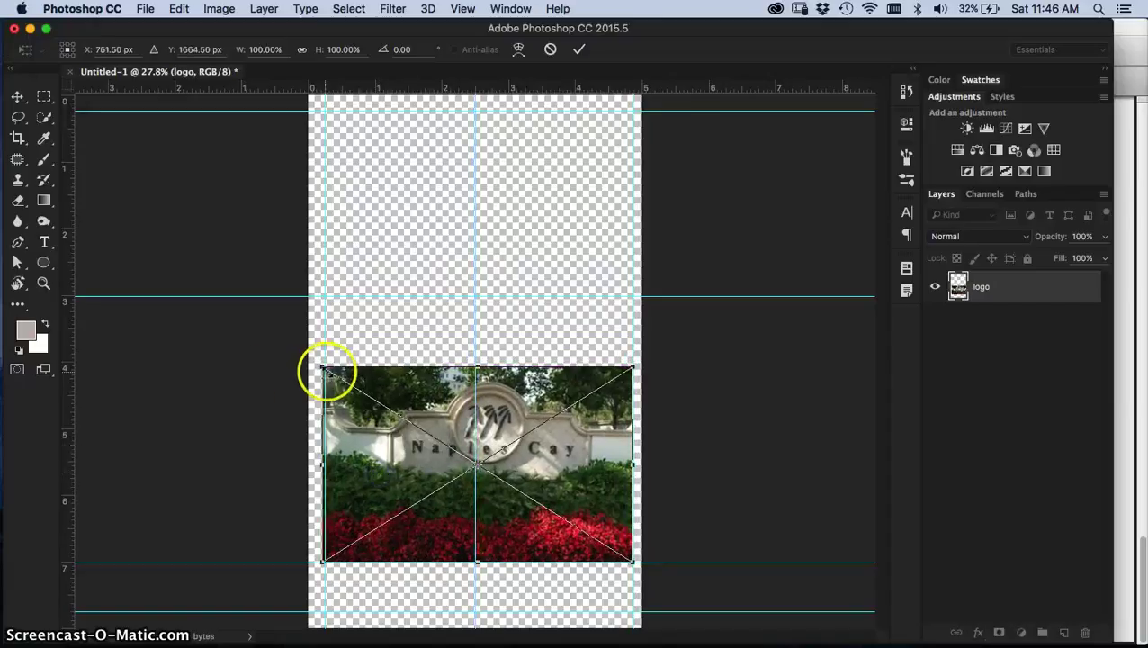
pyautogui.moveTo(324, 369); pyautogui.dragTo(501, 445)
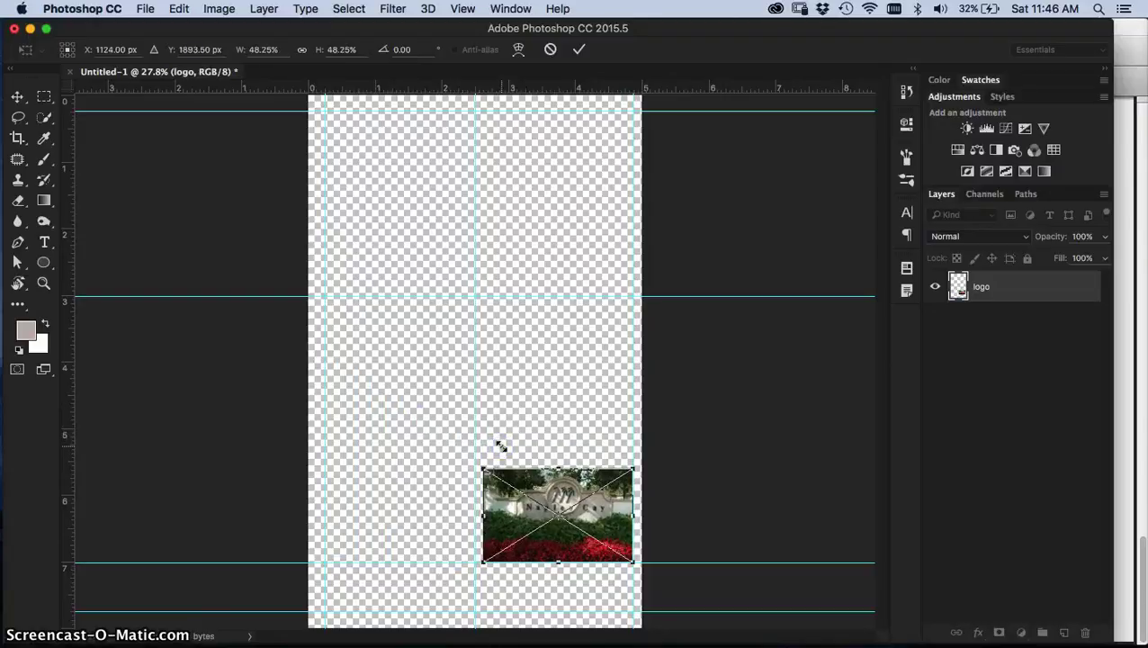
pyautogui.press('Return')
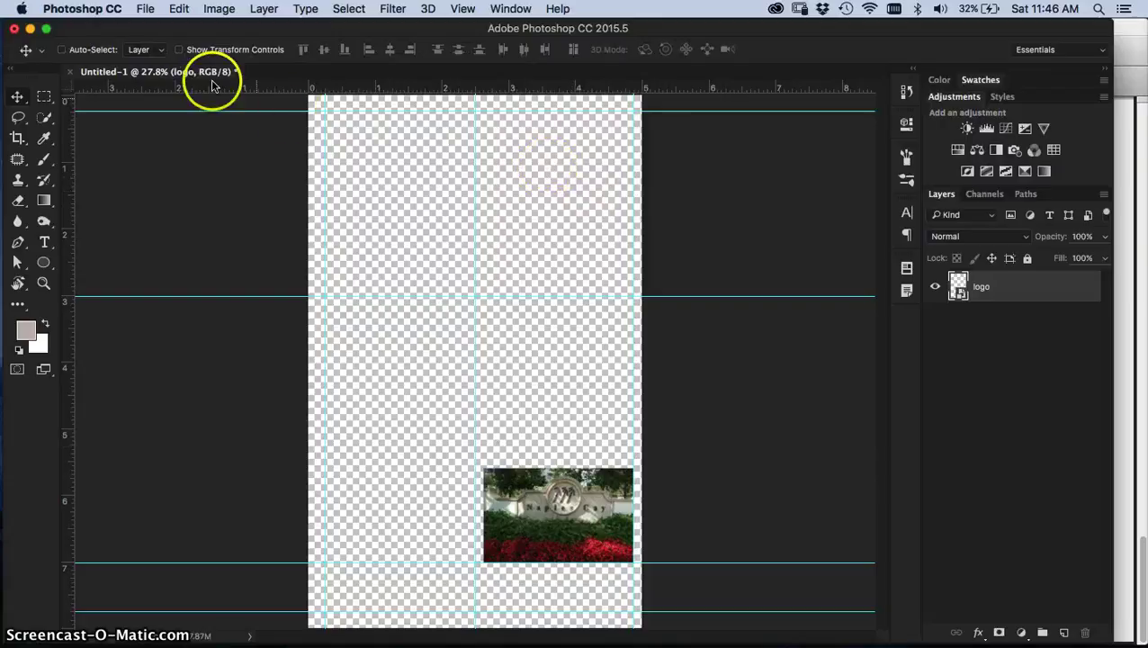
# - Save the ad document under a new name with File > Save As
pyautogui.click(146, 11)
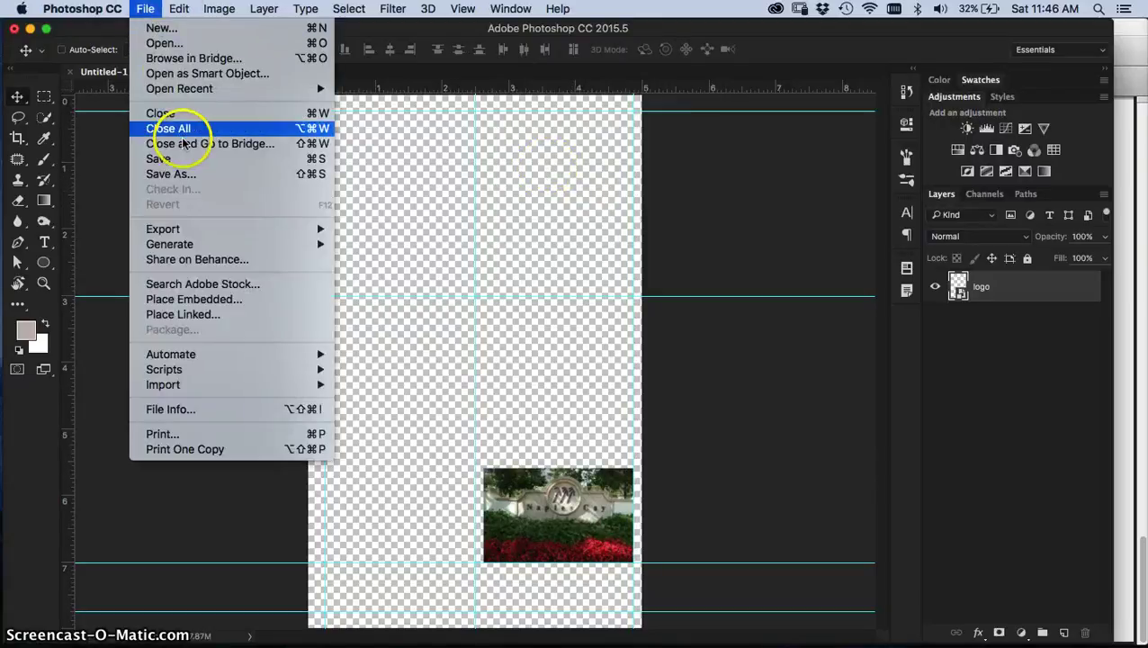
pyautogui.click(227, 174)
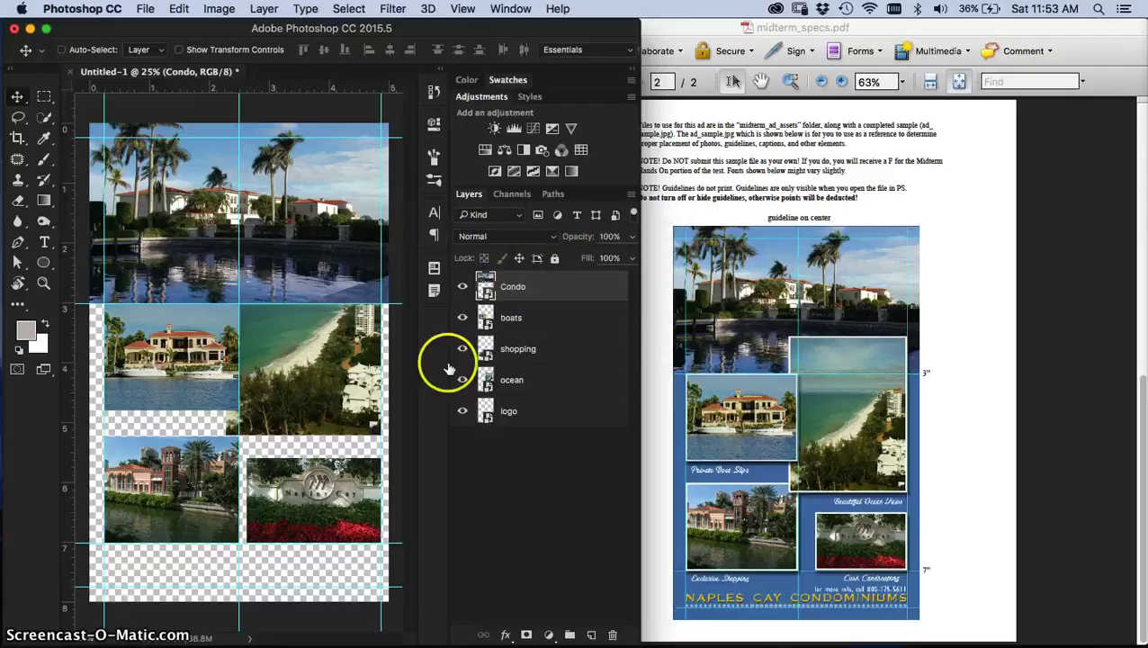
# - Stack the ocean photo's layer above the Condo layer
pyautogui.click(563, 381)
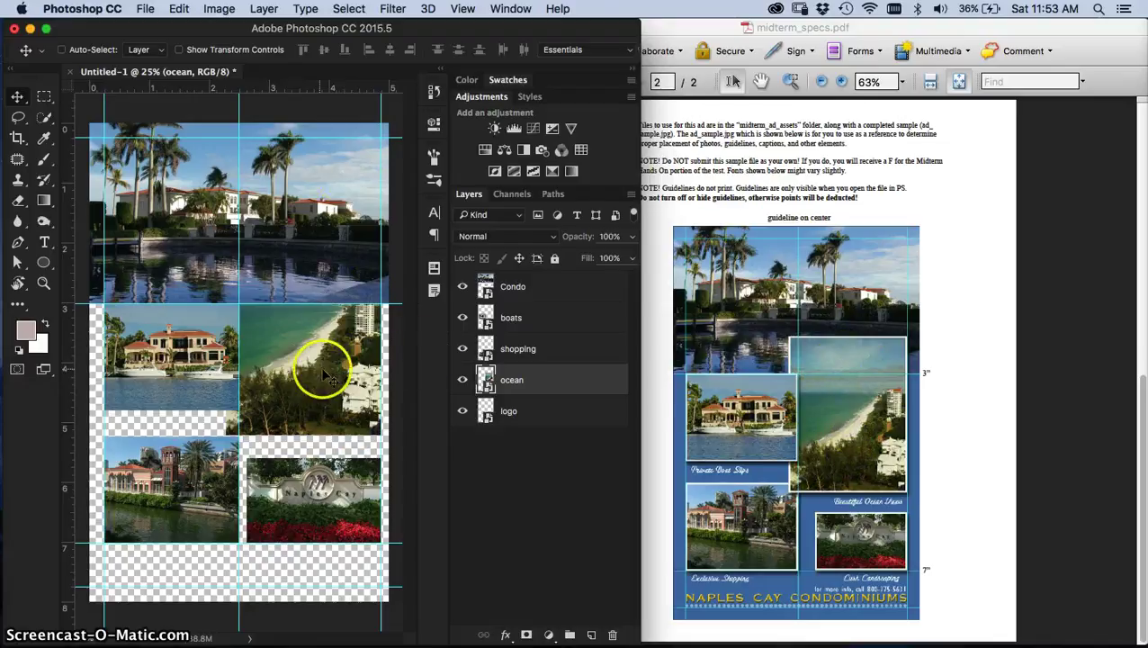
pyautogui.moveTo(553, 378); pyautogui.dragTo(569, 275)
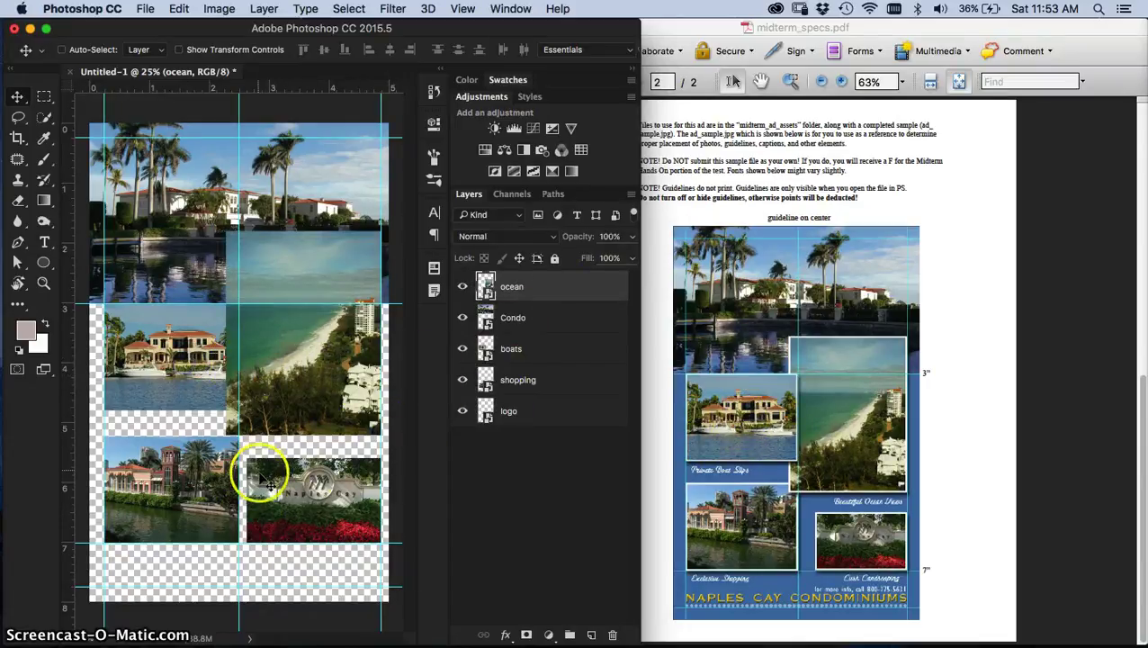
pyautogui.click(292, 494)
# - Move the ocean photo up across the 3 in guide to overlap Condo's lower right
pyautogui.hotkey('ctrl', 't')
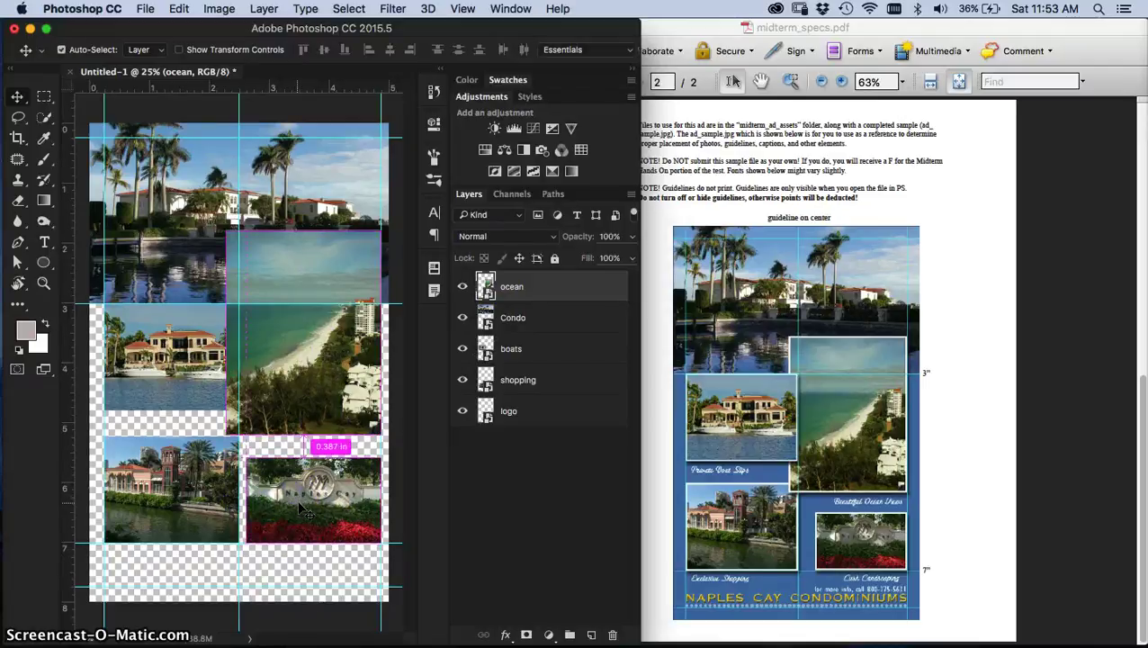
pyautogui.press('Return')
pyautogui.hotkey('ctrl', 't')
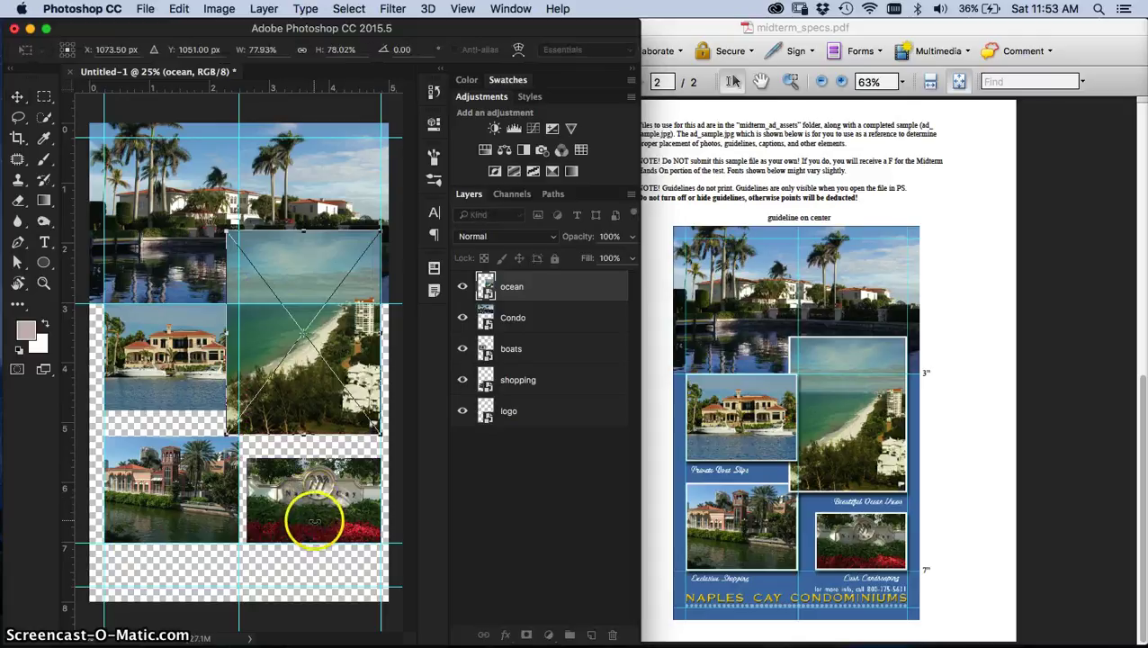
pyautogui.press('Return')
pyautogui.click(97, 52)
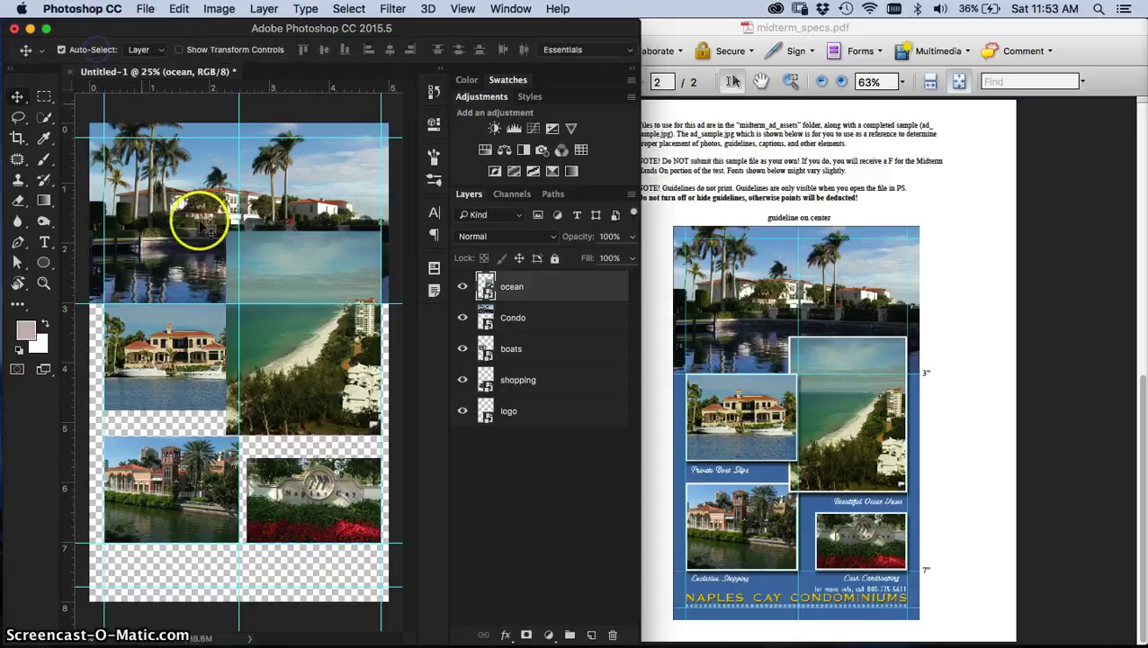
pyautogui.moveTo(321, 487)
pyautogui.mouseDown()
pyautogui.moveTo(326, 513)
pyautogui.moveTo(323, 488)
pyautogui.mouseUp()
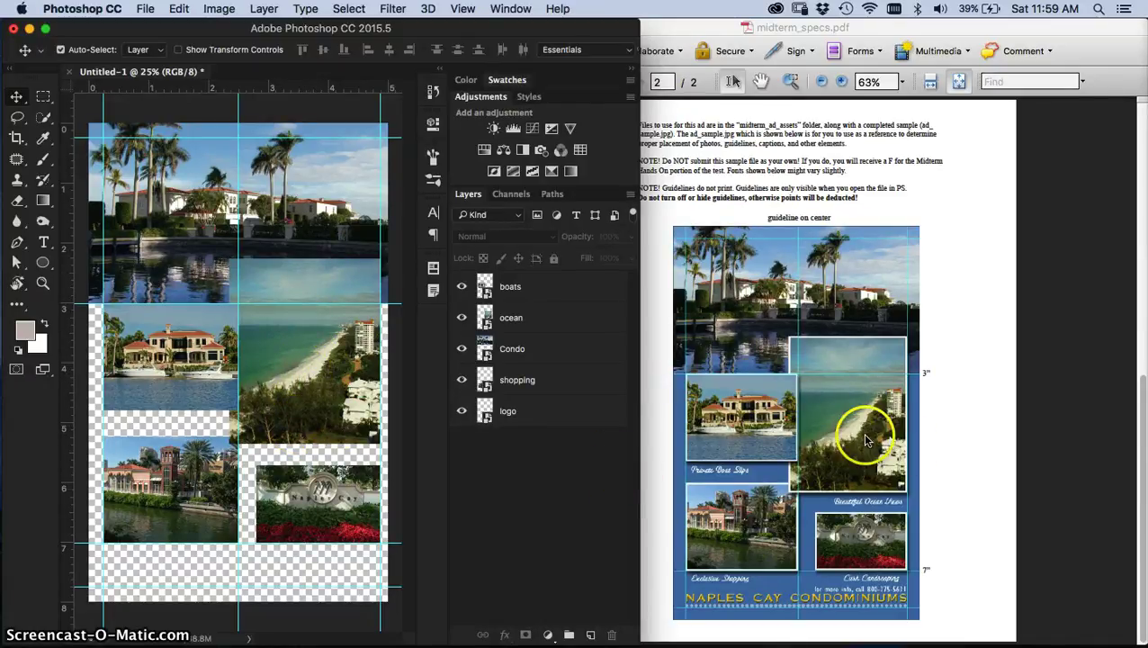
# - Select the logo photo's layer in the Photoshop ad
pyautogui.click(954, 478)
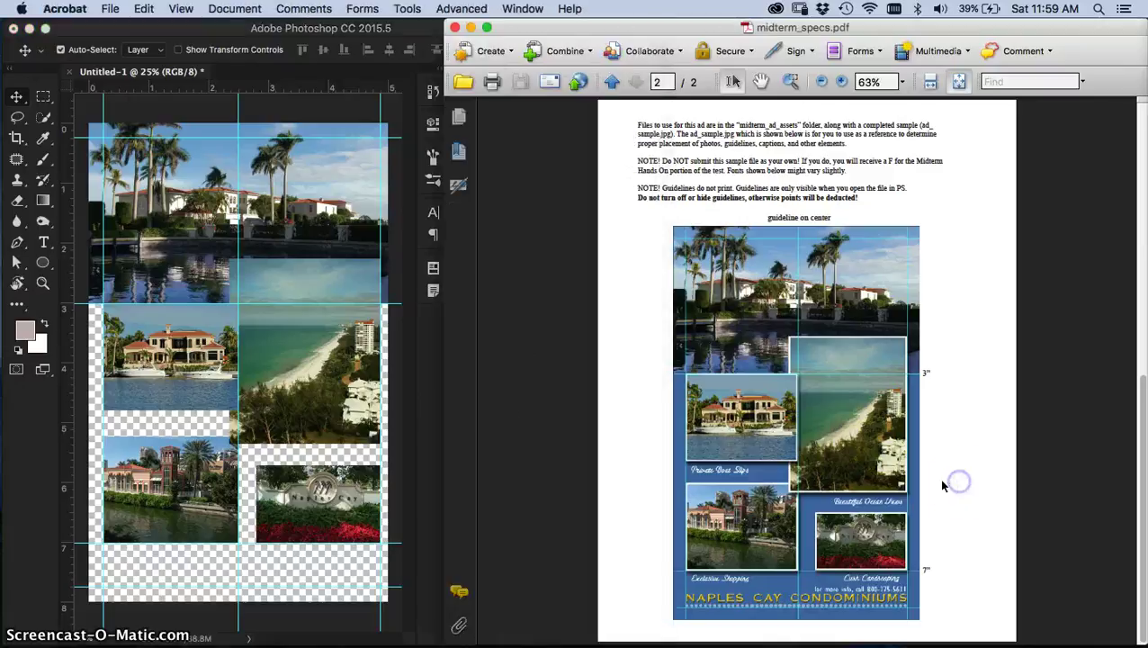
pyautogui.click(321, 577)
pyautogui.click(550, 415)
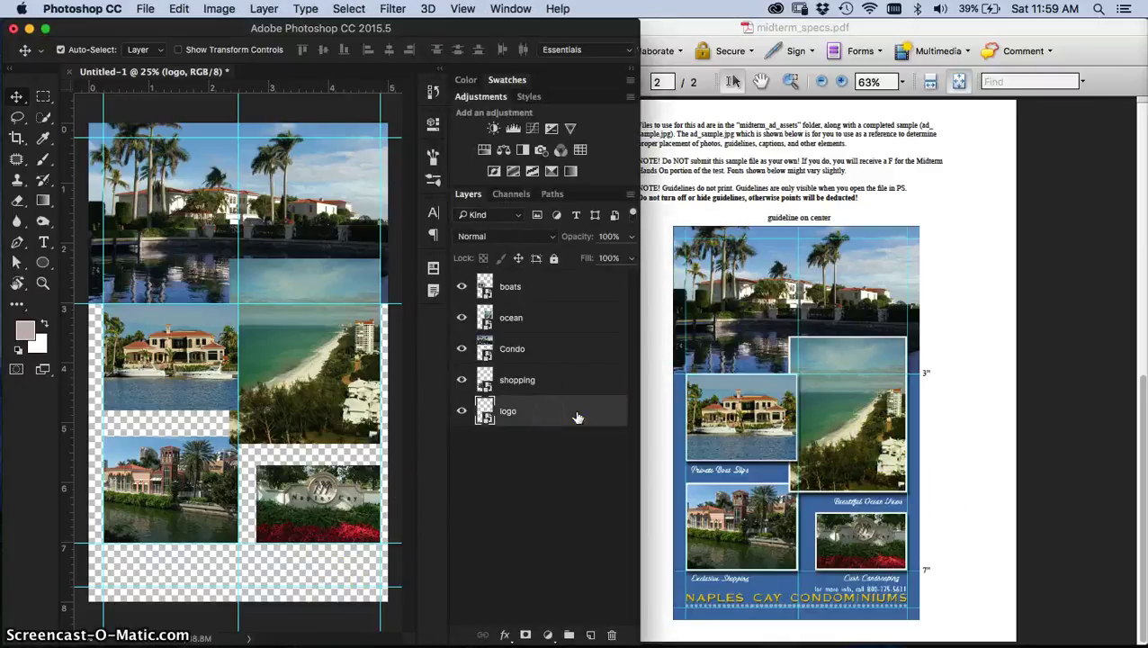
# - Enlarge the PDF's page-one specifications table to 125%, then return to Photoshop
pyautogui.click(957, 422)
pyautogui.scroll(5, 959, 423)
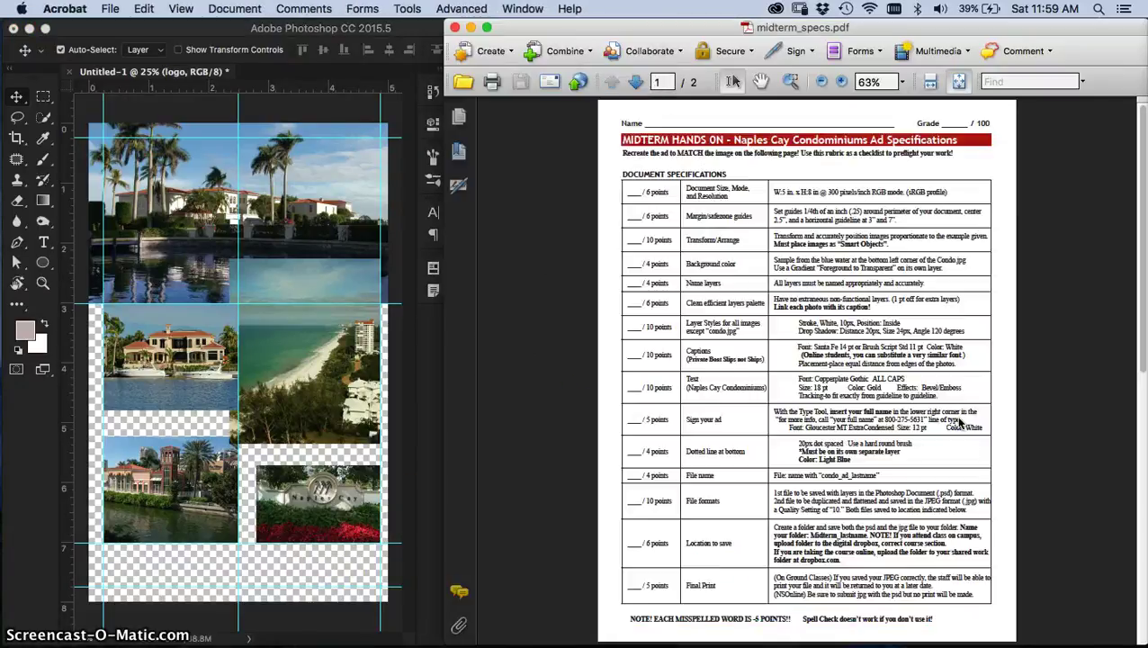
pyautogui.click(841, 82)
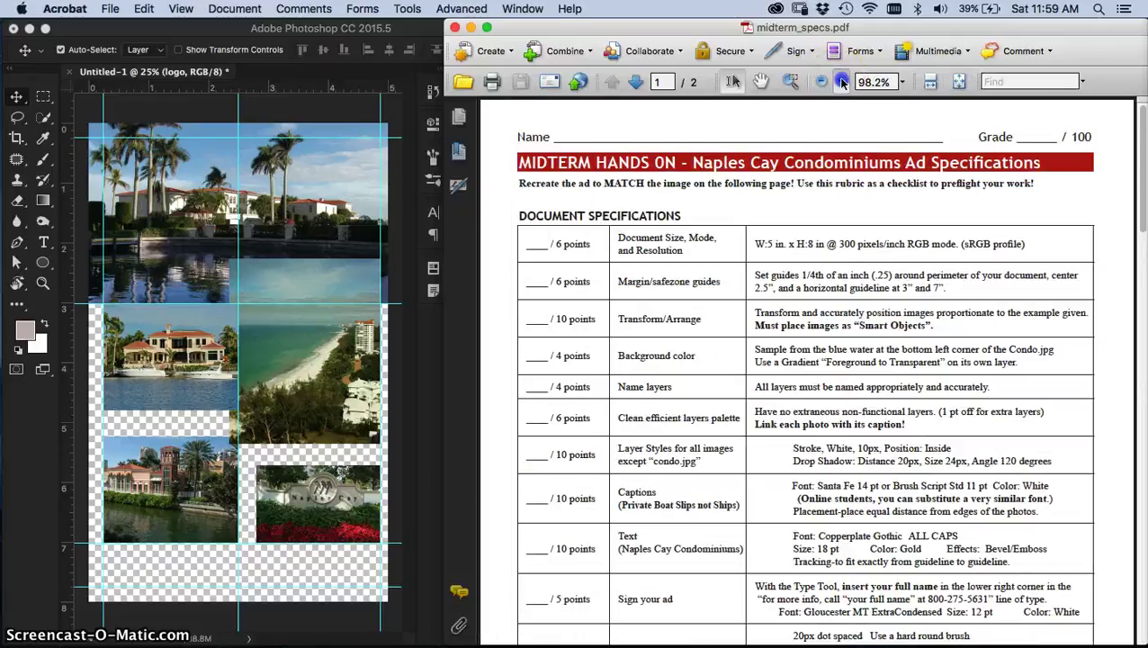
pyautogui.press('super+equal')
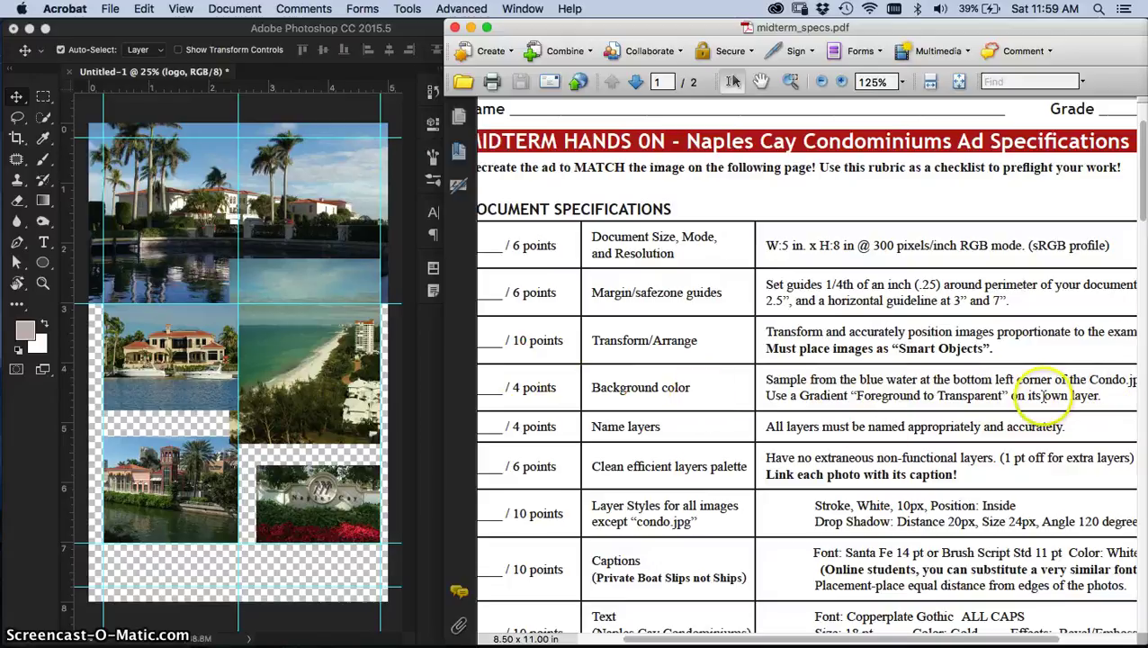
pyautogui.click(338, 369)
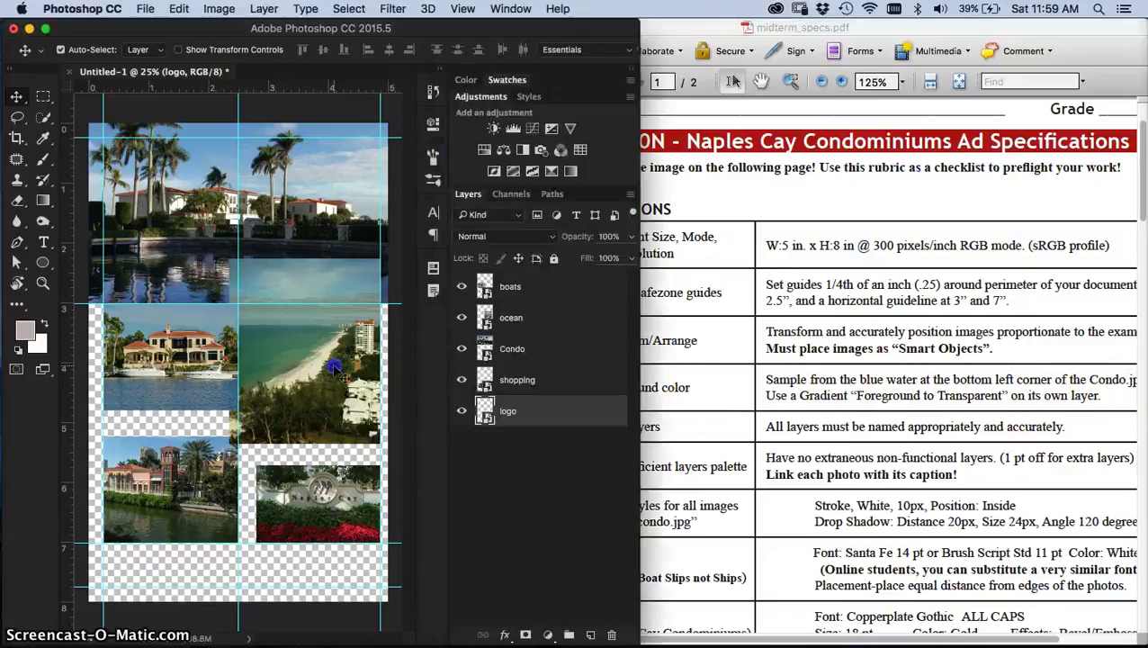
pyautogui.click(148, 9)
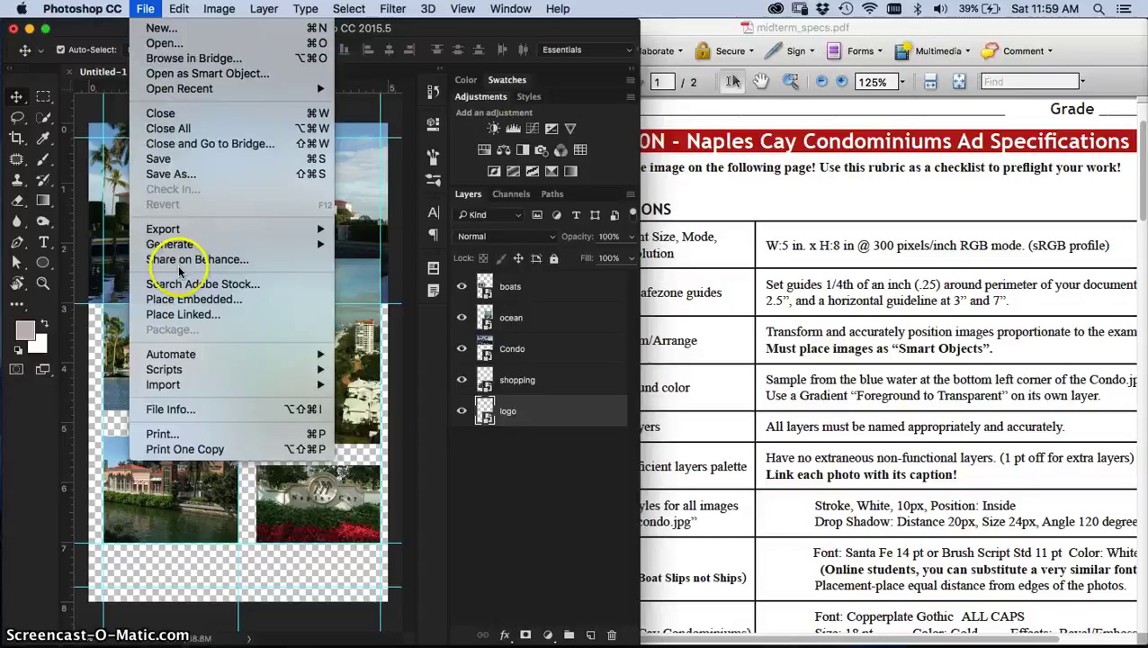
# - Browse to Condo.jpg for embedding, then cancel without placing it
pyautogui.click(182, 304)
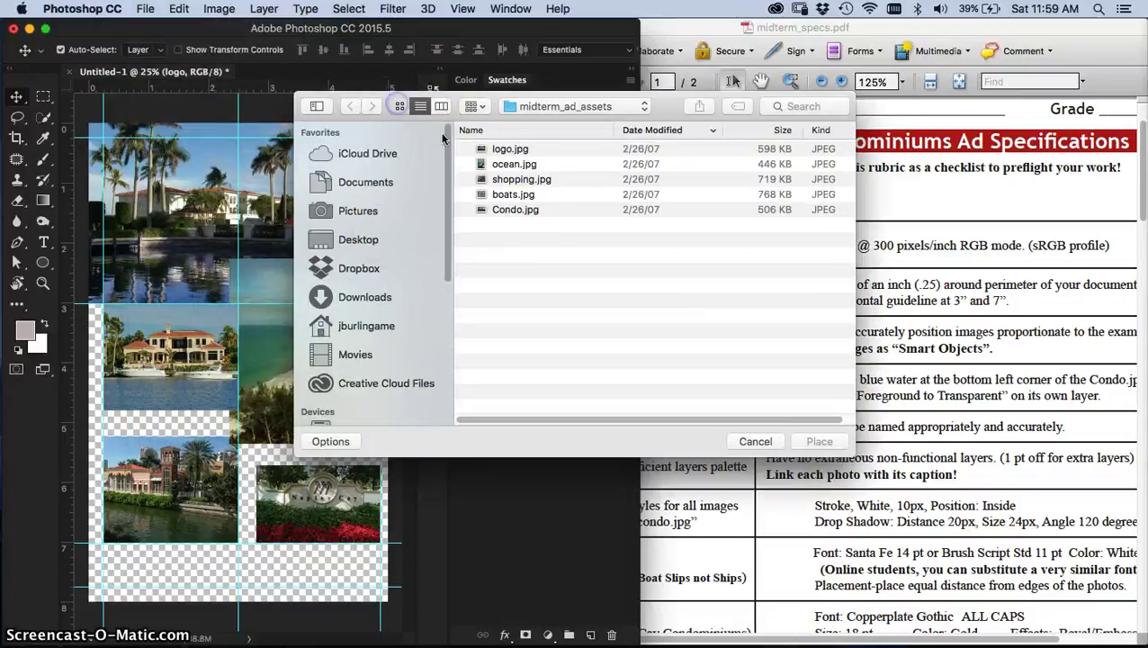
pyautogui.click(400, 106)
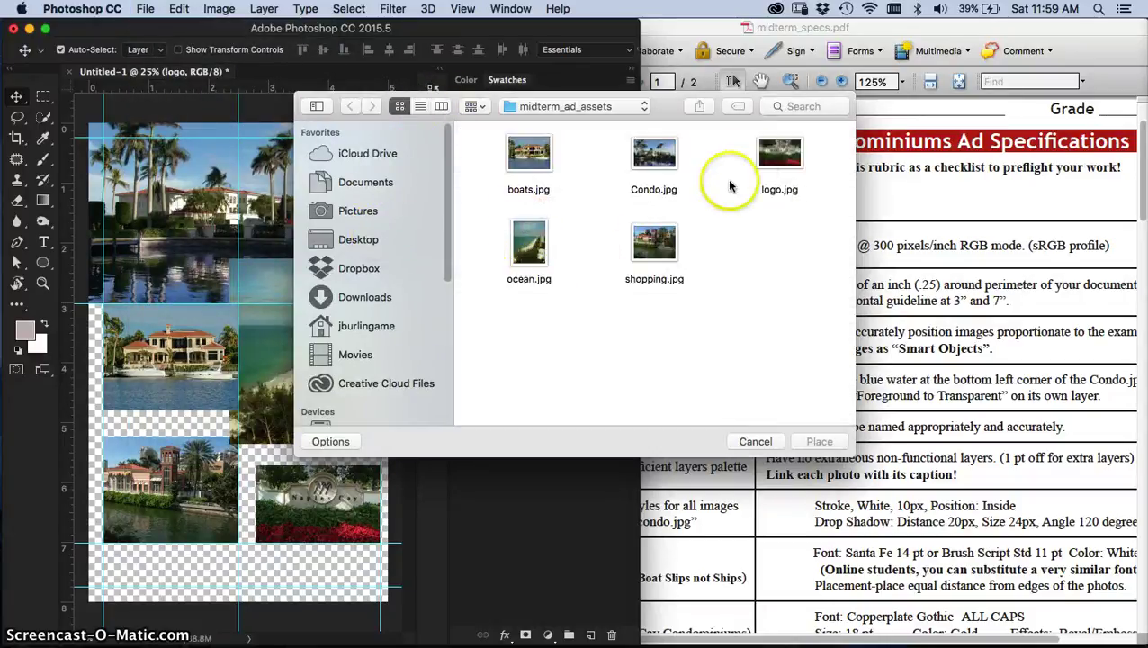
pyautogui.click(654, 157)
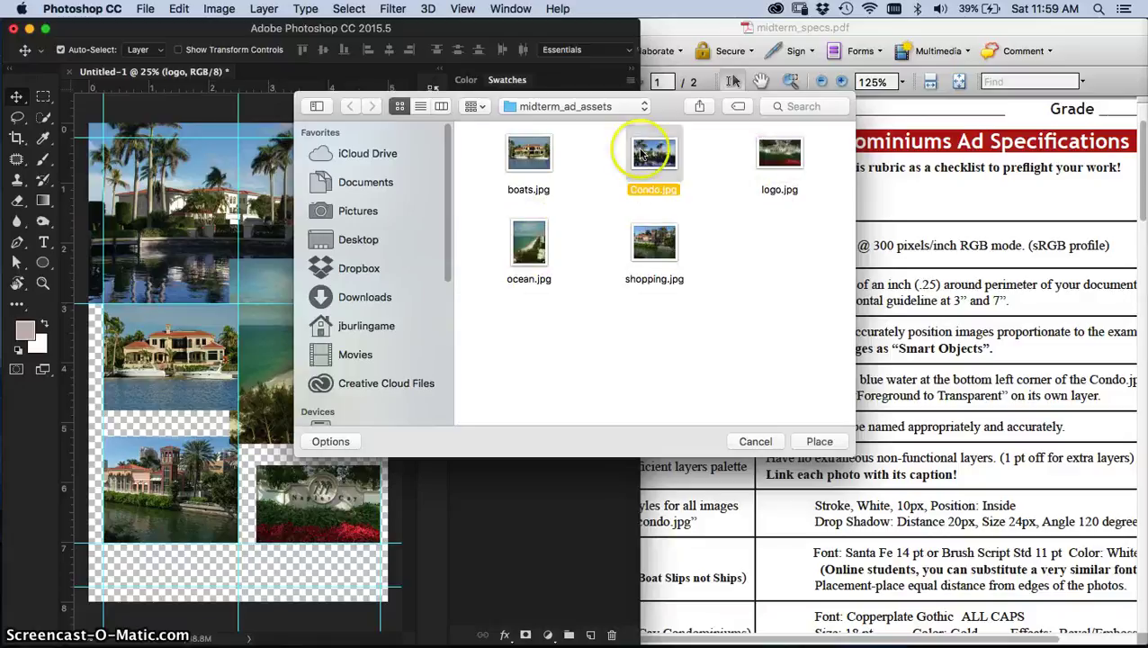
pyautogui.click(766, 441)
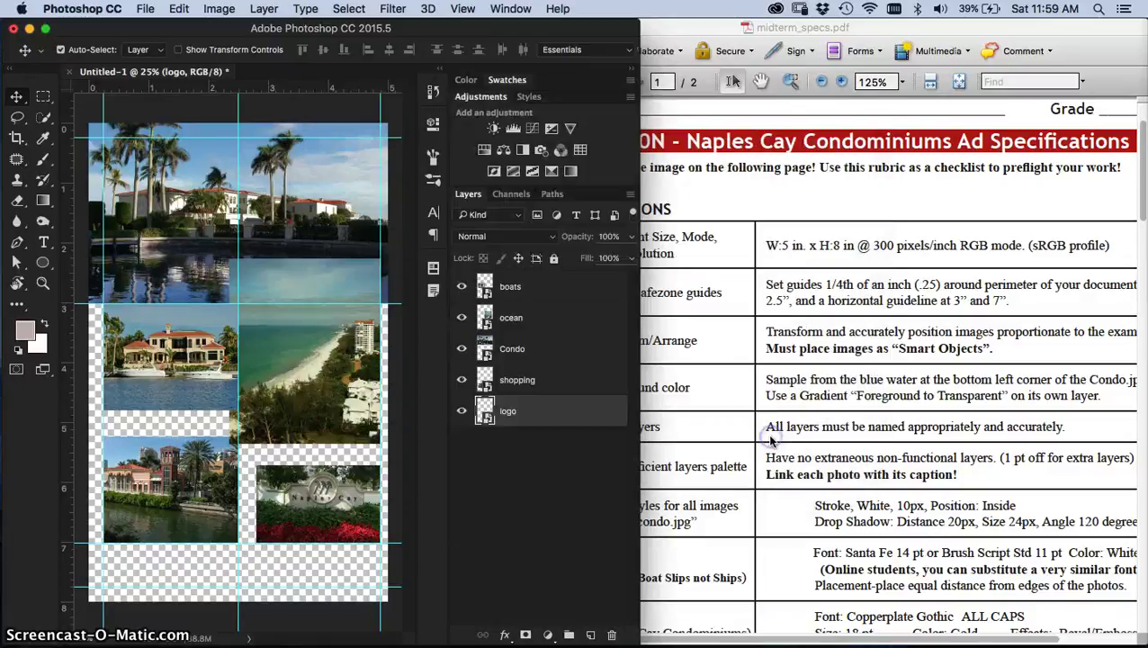
# - With the Condo layer selected, eyedrop the blue water at its bottom-left corner at 200%
pyautogui.click(182, 228)
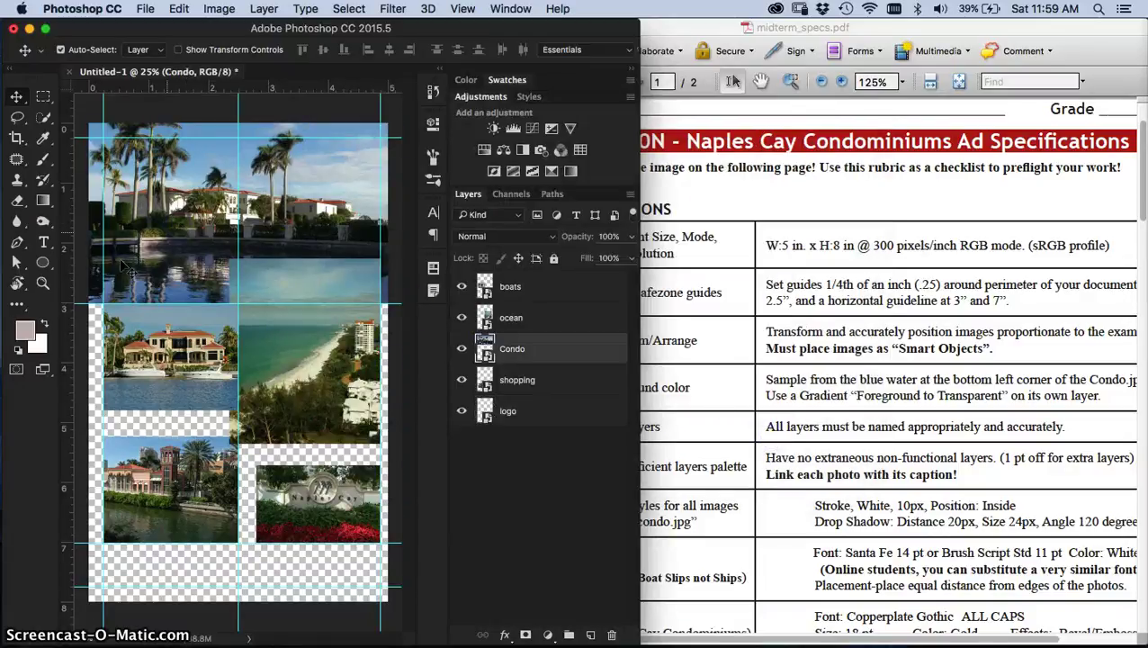
pyautogui.press('i')
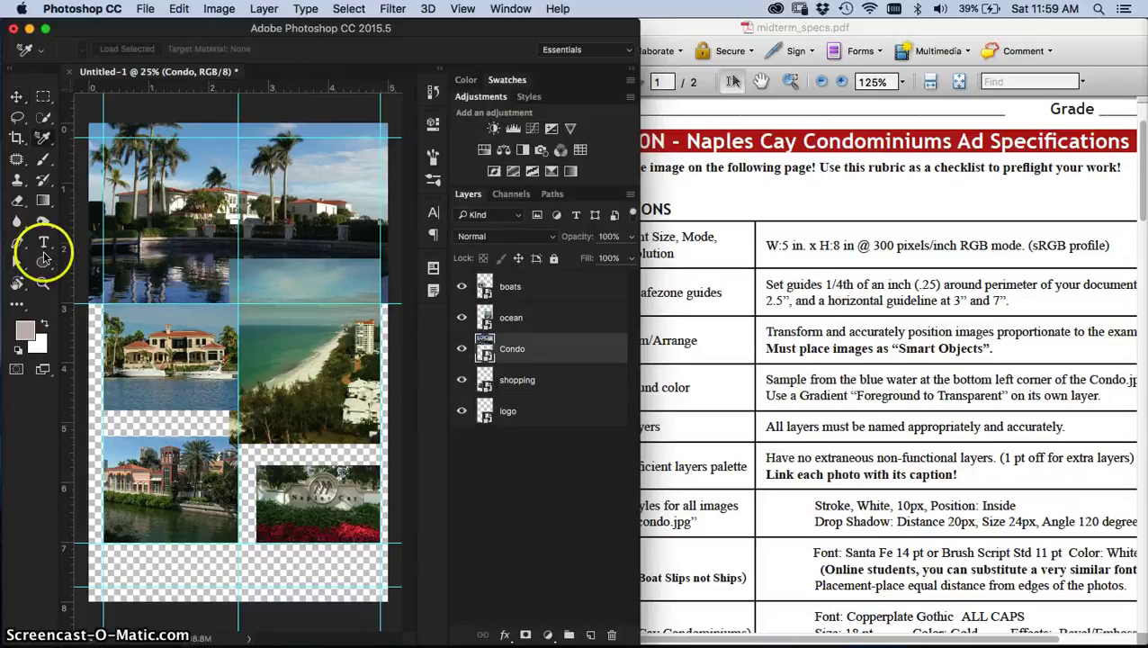
pyautogui.click(42, 137)
pyautogui.click(97, 140)
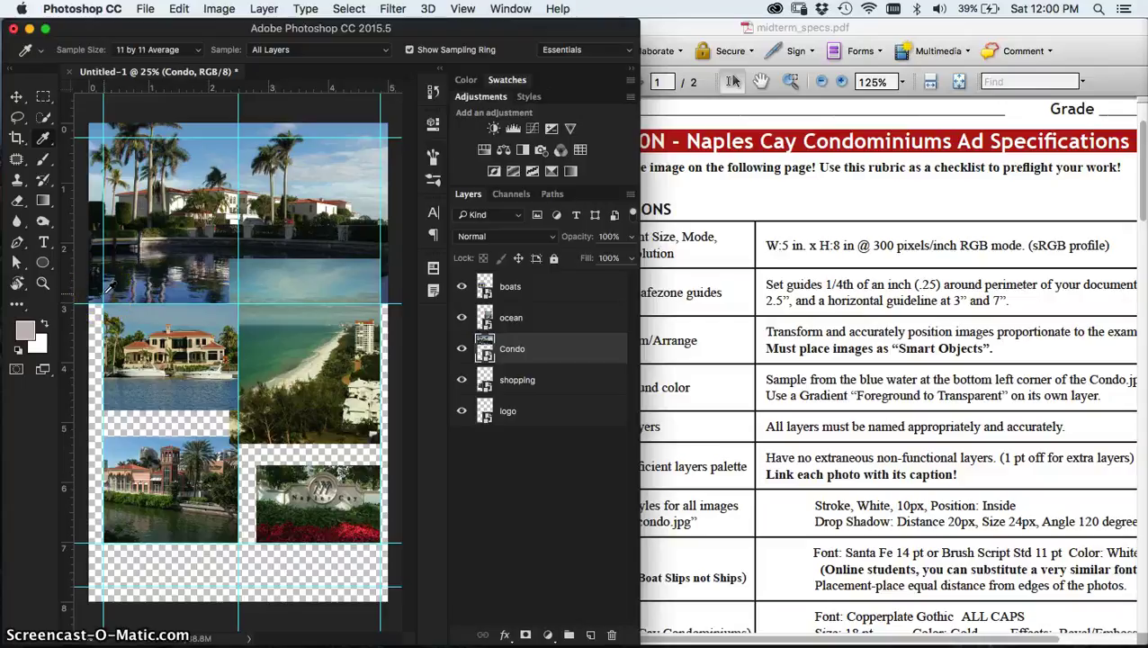
pyautogui.press('super+equal')
pyautogui.press('super+equal')
pyautogui.press('super+equal')
pyautogui.press('super+equal')
pyautogui.press('super+equal')
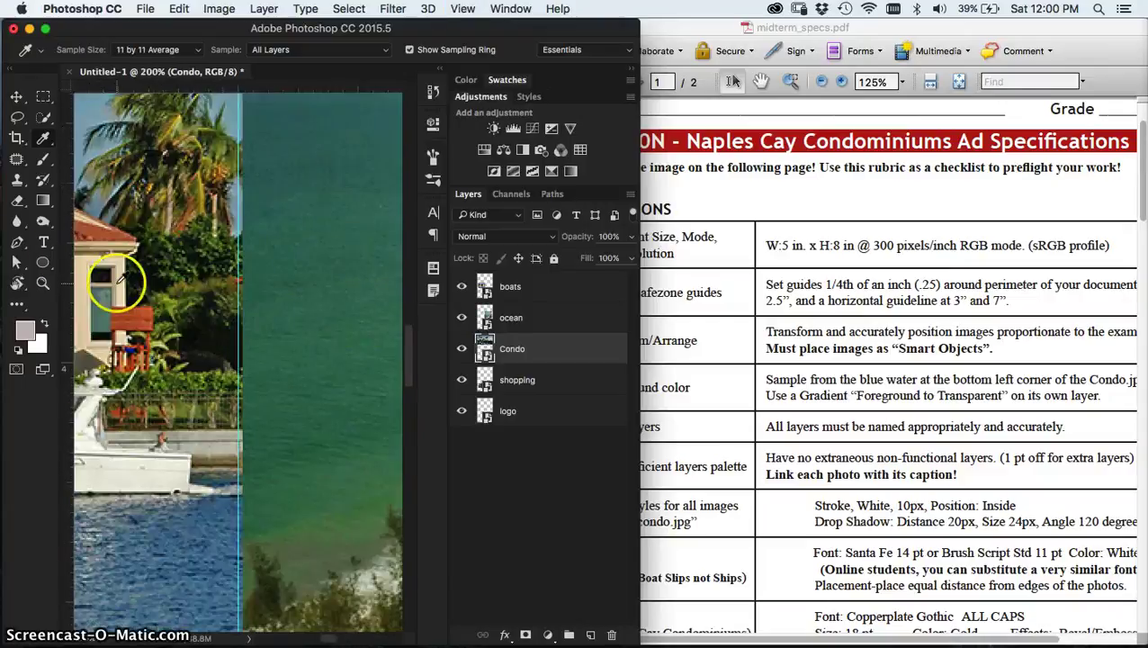
pyautogui.scroll(15, 119, 278)
pyautogui.hscroll(-3, 118, 278)
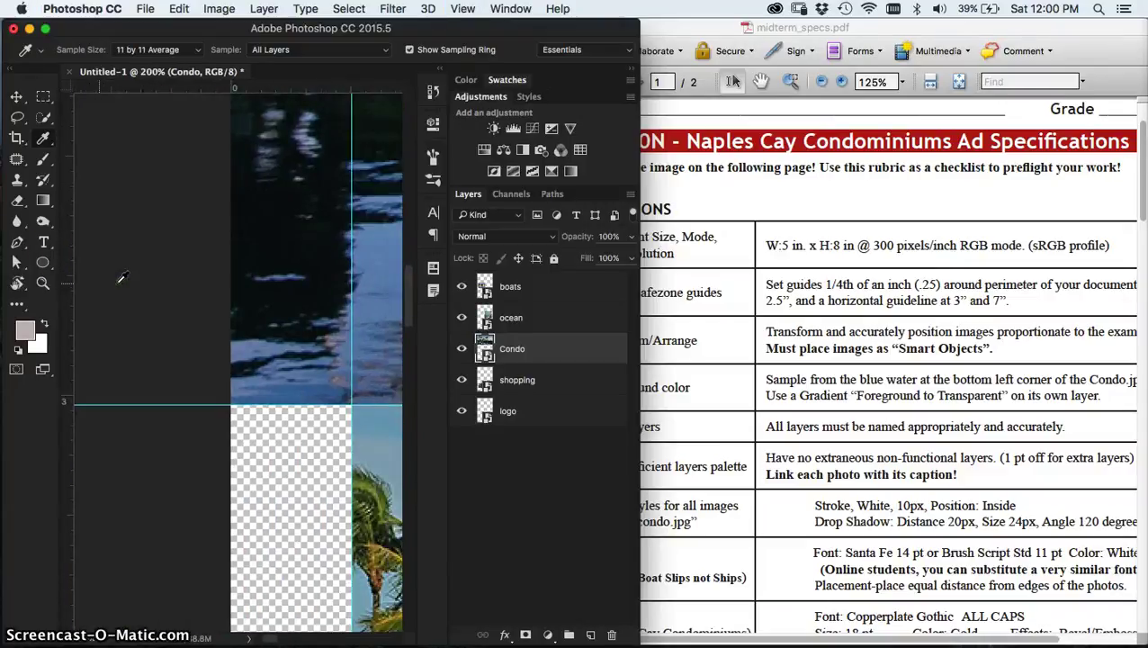
pyautogui.click(254, 387)
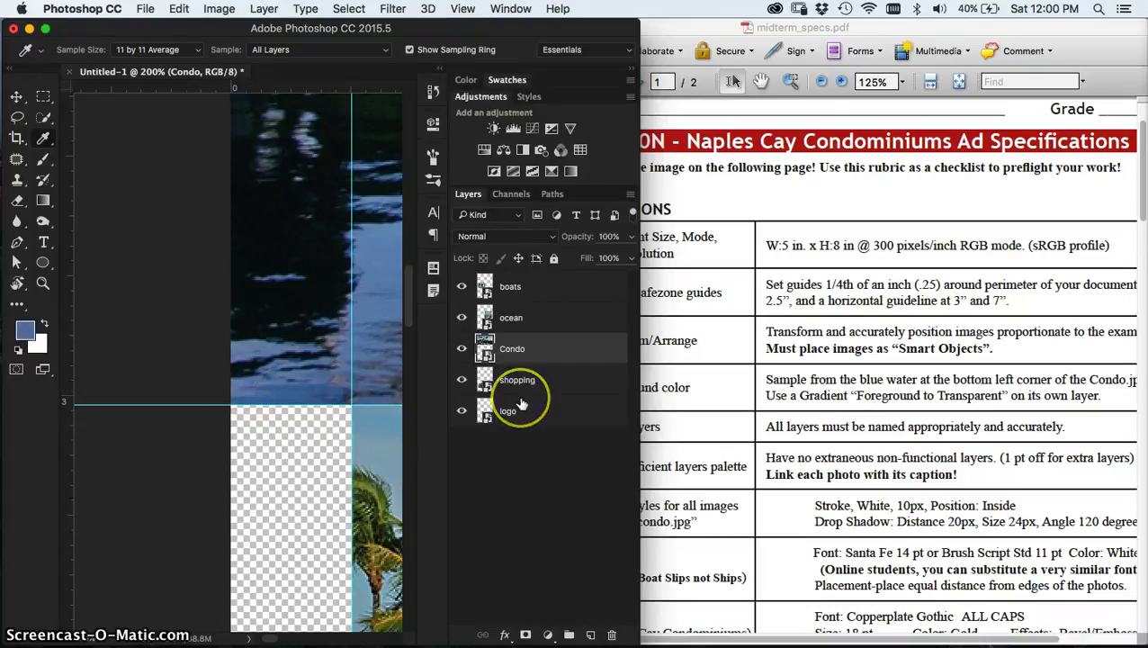
# - Add a new empty layer beneath the logo layer
pyautogui.click(555, 413)
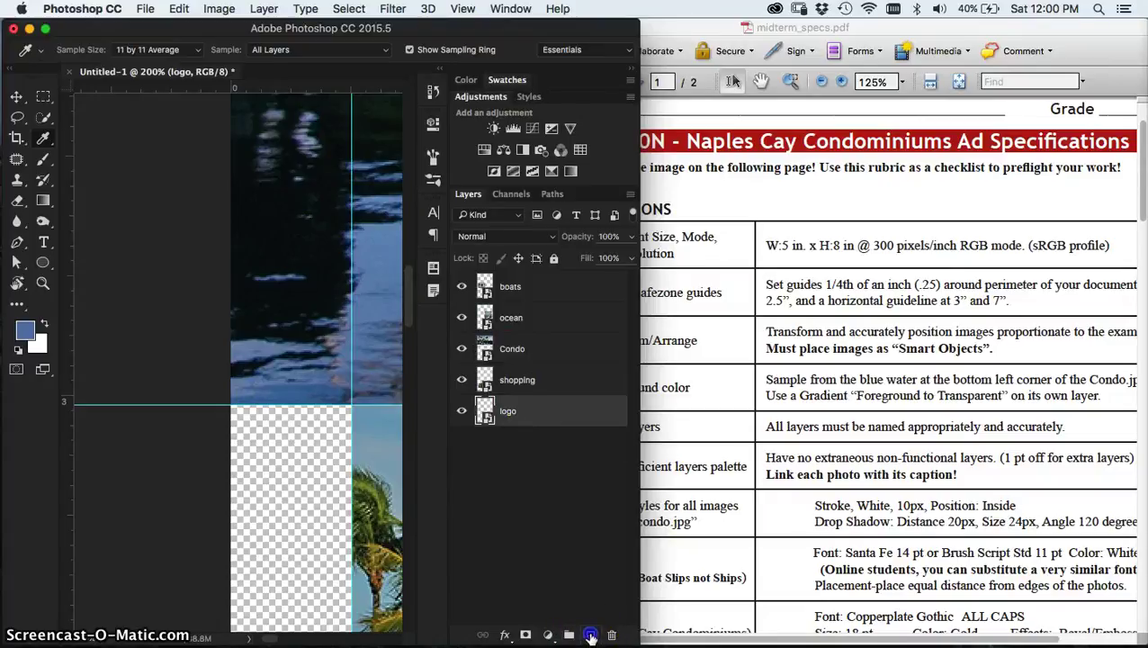
pyautogui.click(590, 635)
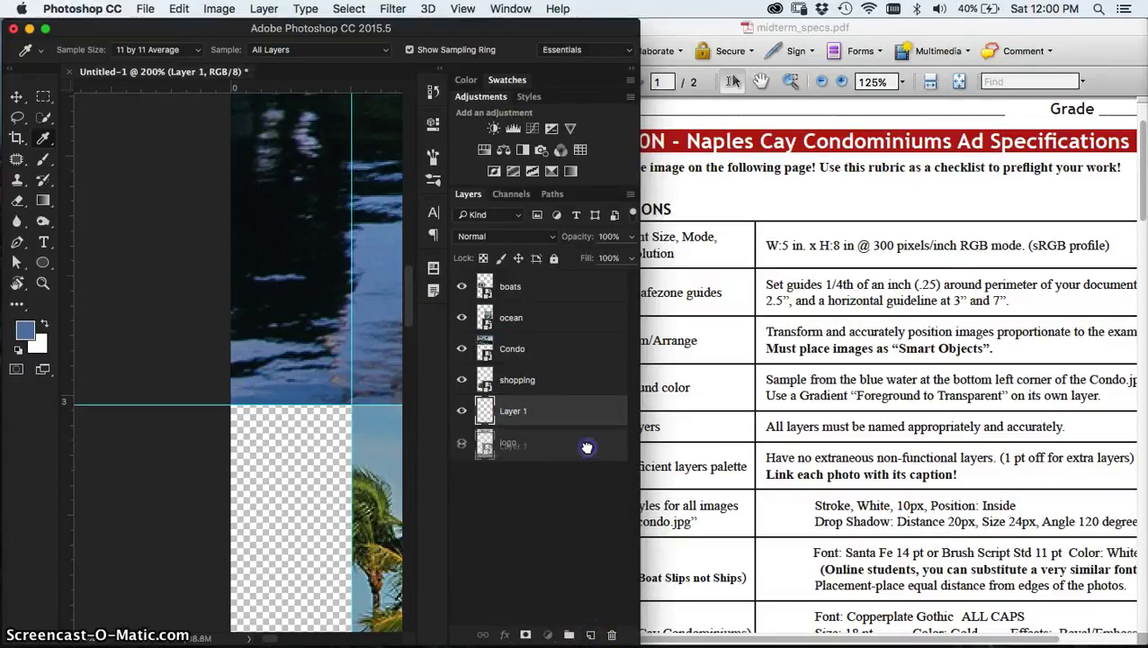
pyautogui.press('super+bracketleft')
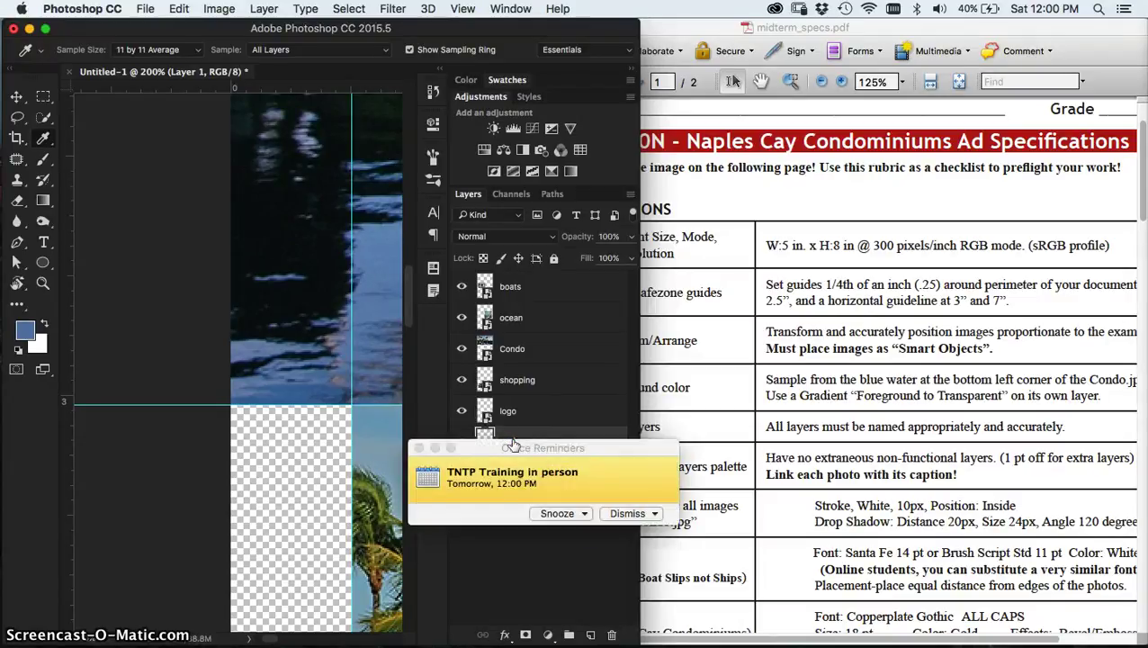
# - Rename the Back layer to Background and sample the water's blue as foreground colour
pyautogui.click(613, 512)
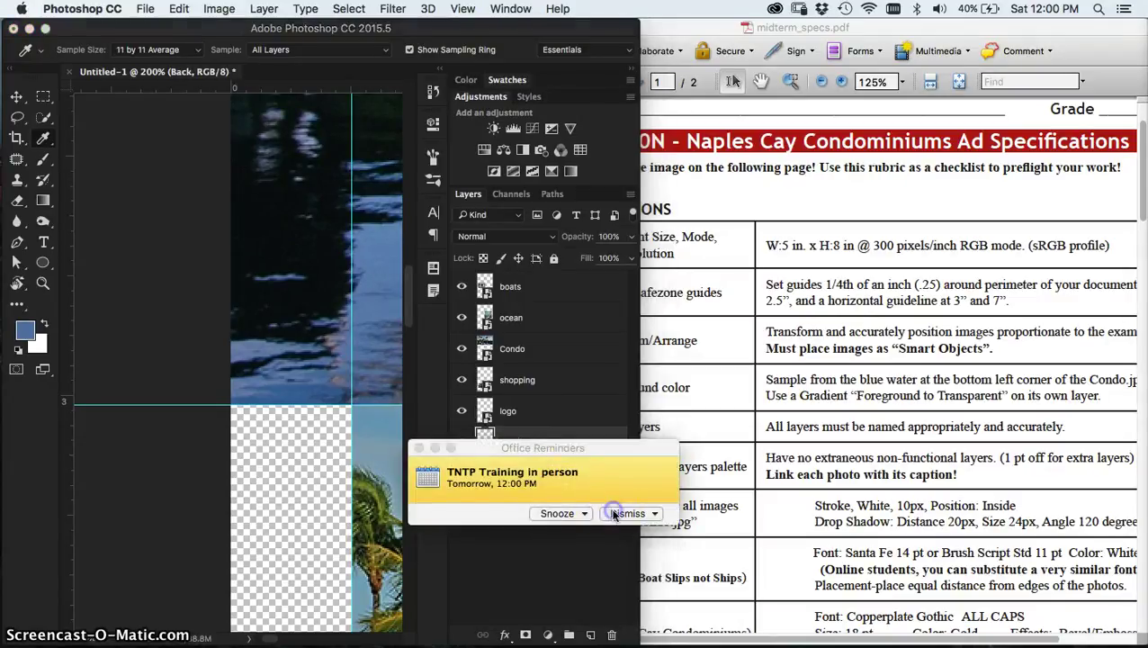
pyautogui.click(613, 512)
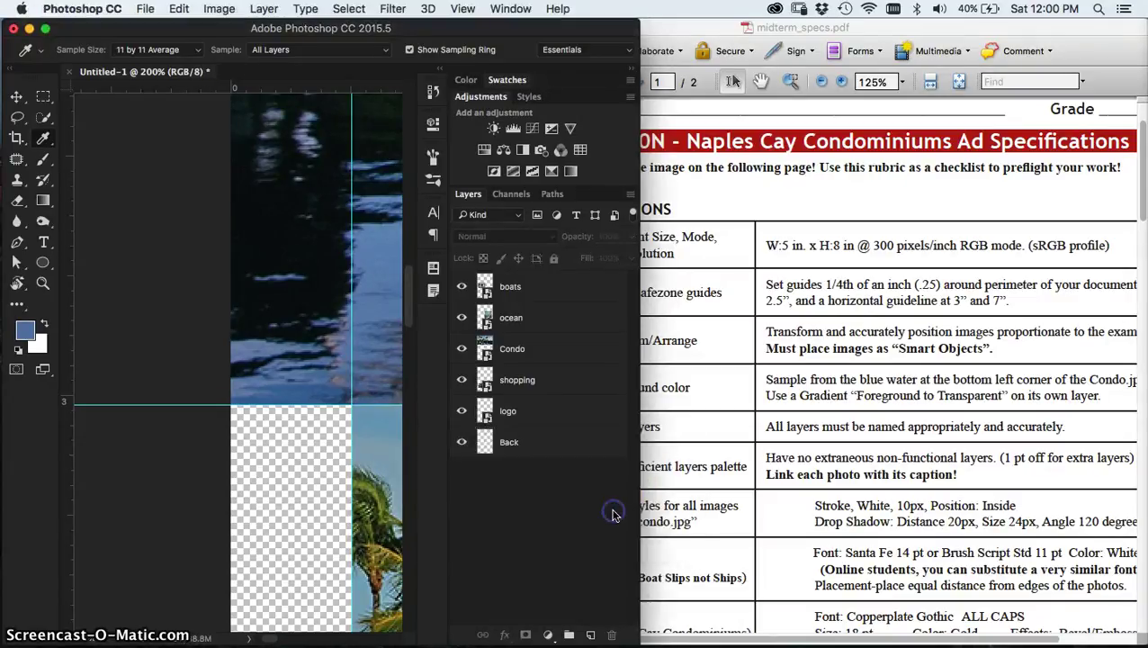
pyautogui.click(539, 447)
pyautogui.click(509, 443)
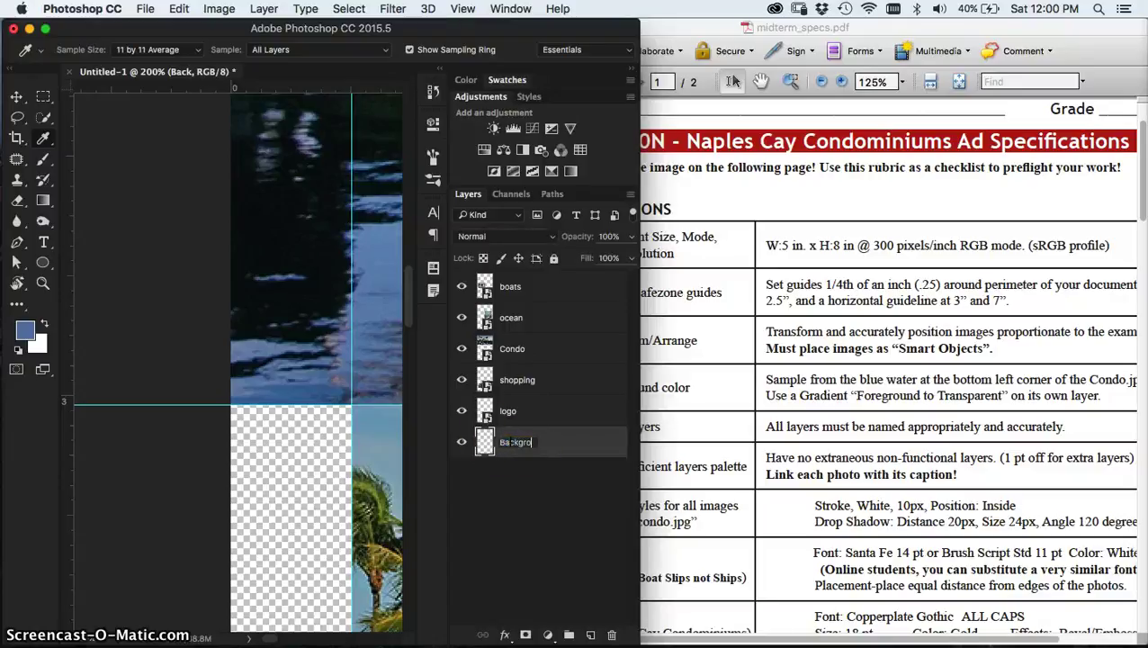
pyautogui.click(342, 241)
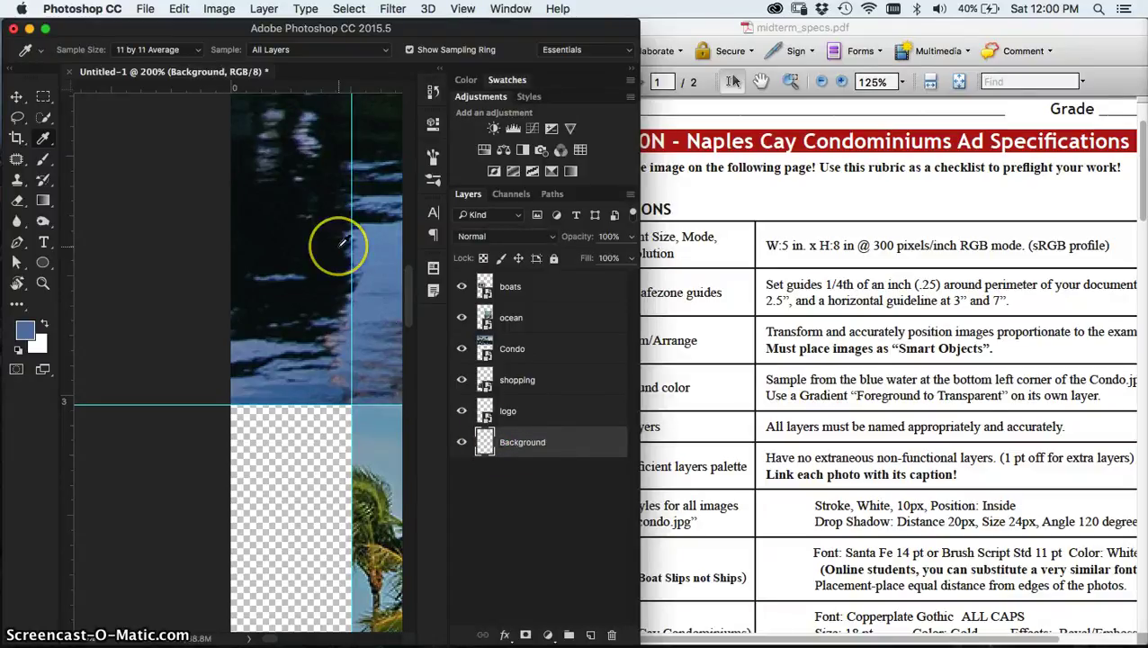
# - Choose the Foreground to Transparent preset for the Gradient tool (G)
pyautogui.press('g')
pyautogui.click(120, 54)
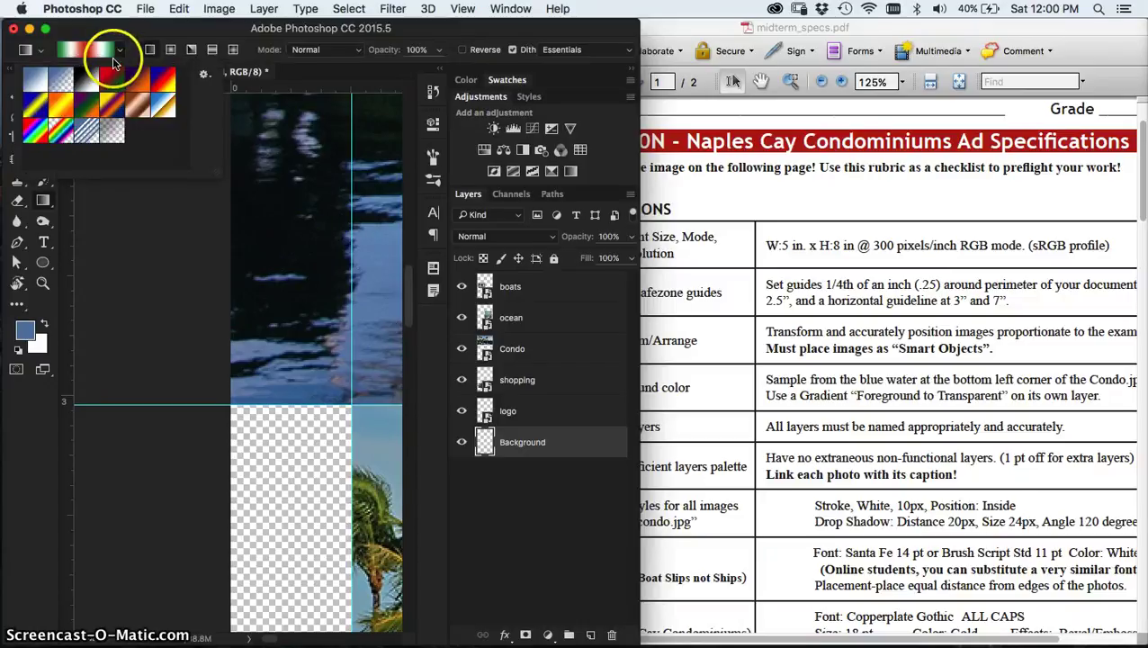
pyautogui.click(63, 81)
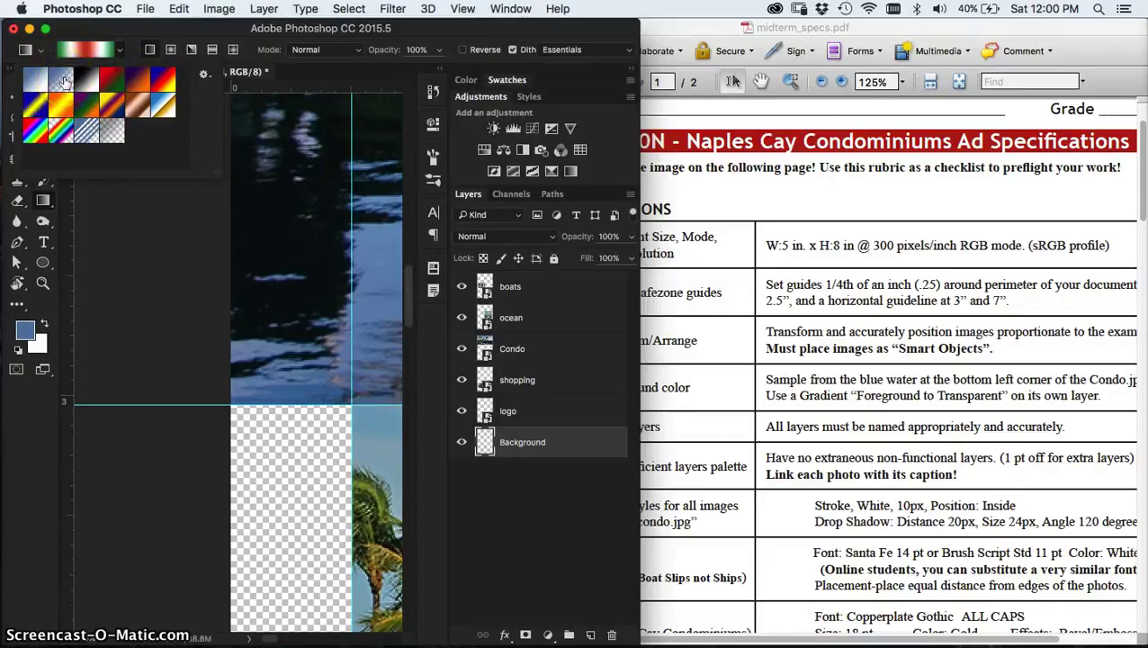
pyautogui.click(63, 81)
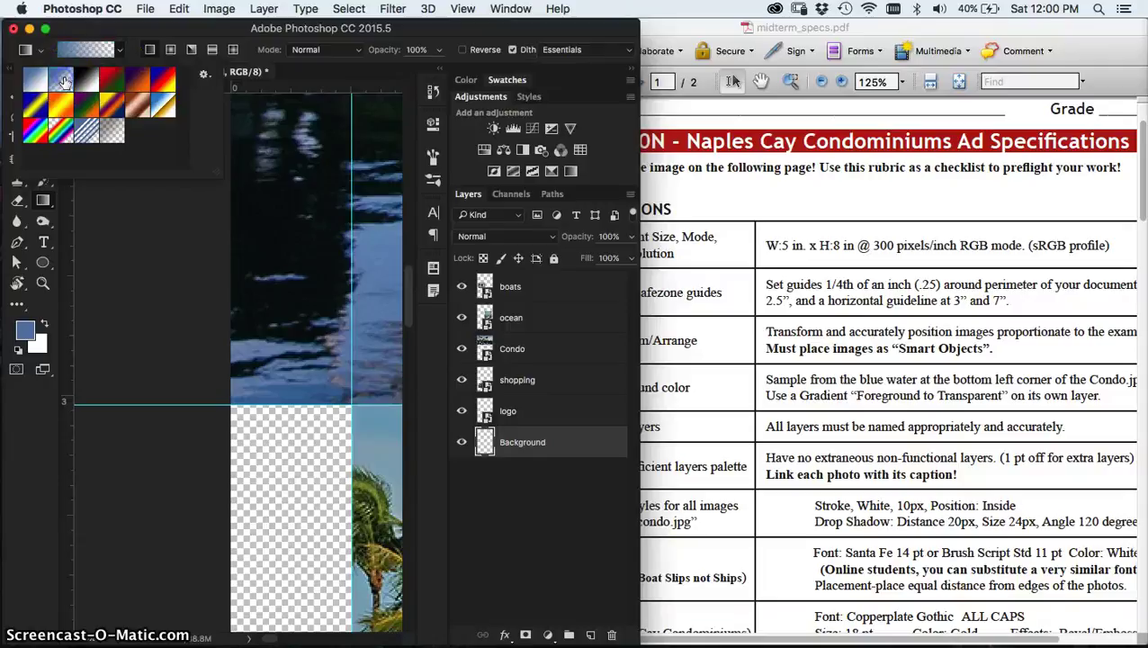
pyautogui.click(299, 454)
# - Scroll the specs PDF to page 2 to view the sample ad's blue background
pyautogui.click(915, 478)
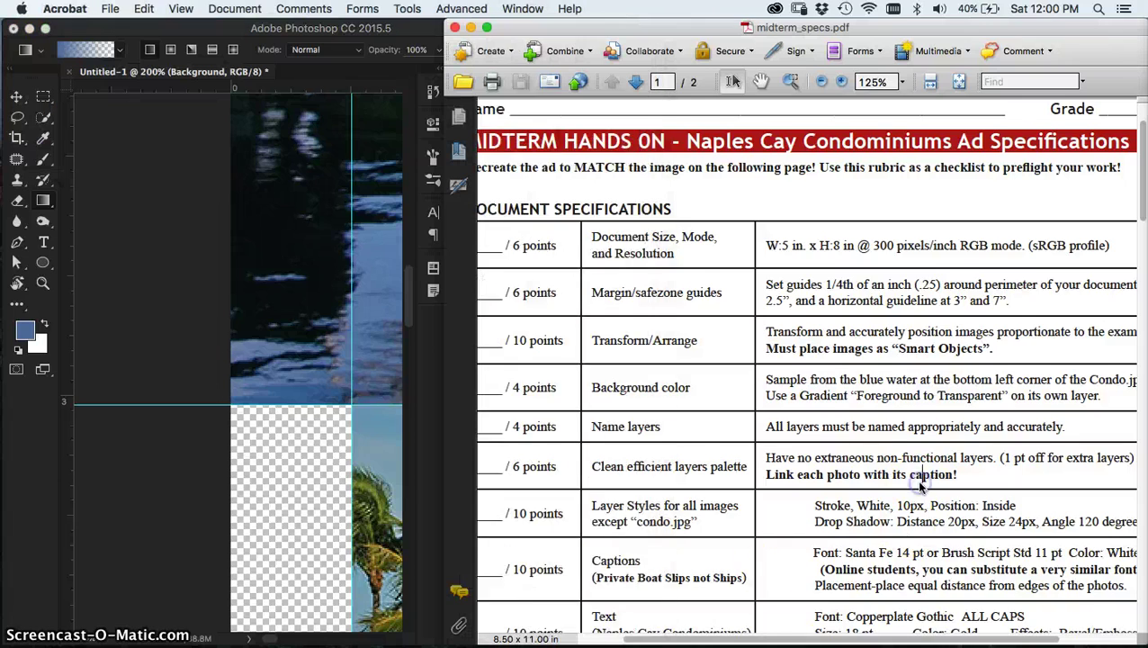
pyautogui.scroll(-5, 915, 479)
pyautogui.scroll(-10, 920, 486)
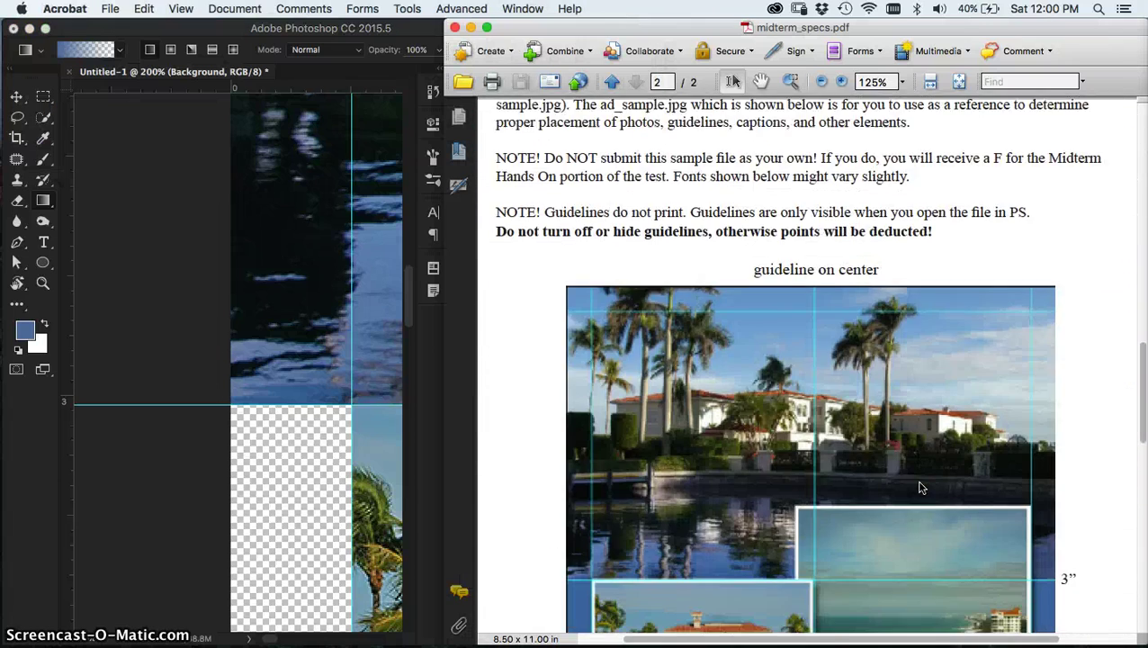
pyautogui.scroll(-5, 919, 487)
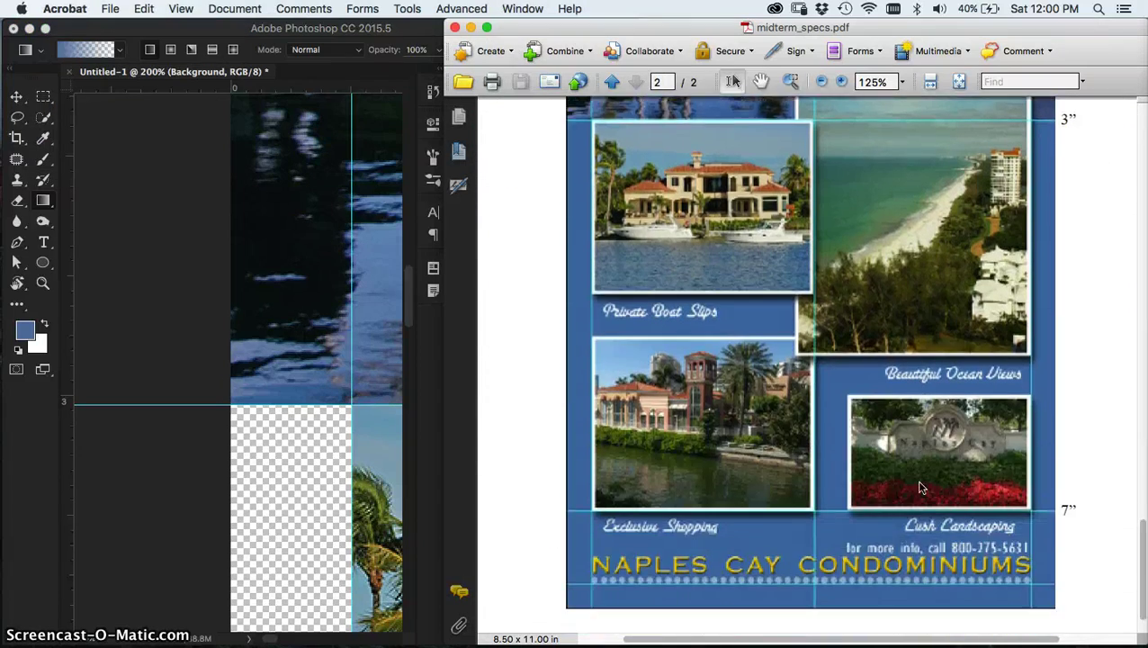
pyautogui.scroll(5, 920, 487)
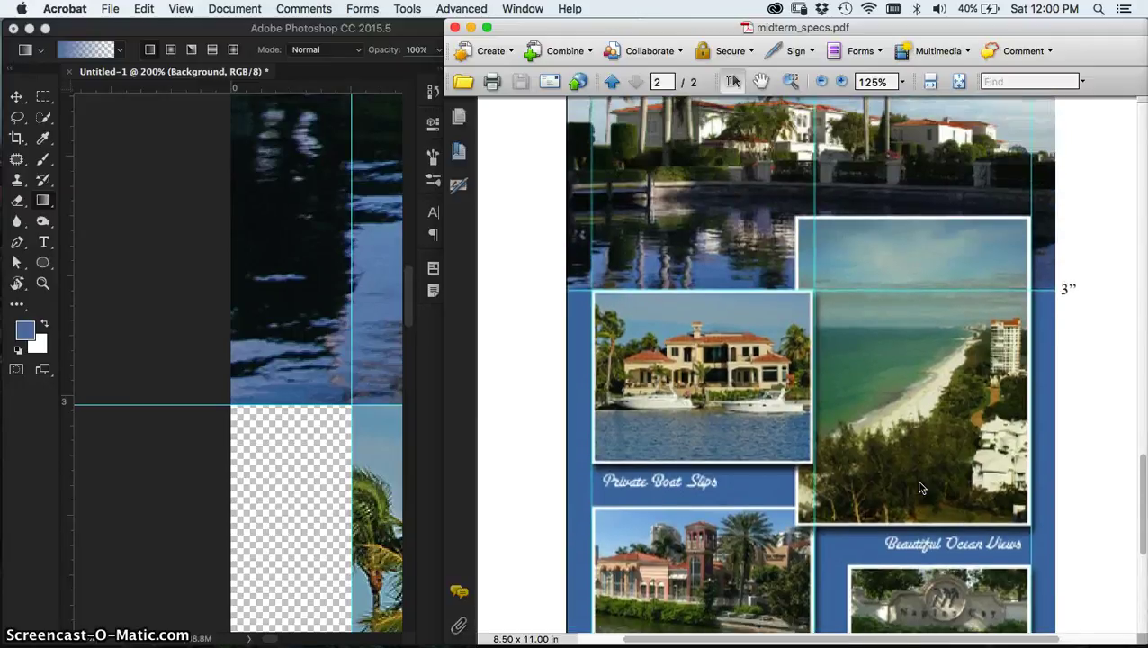
pyautogui.scroll(-6, 919, 487)
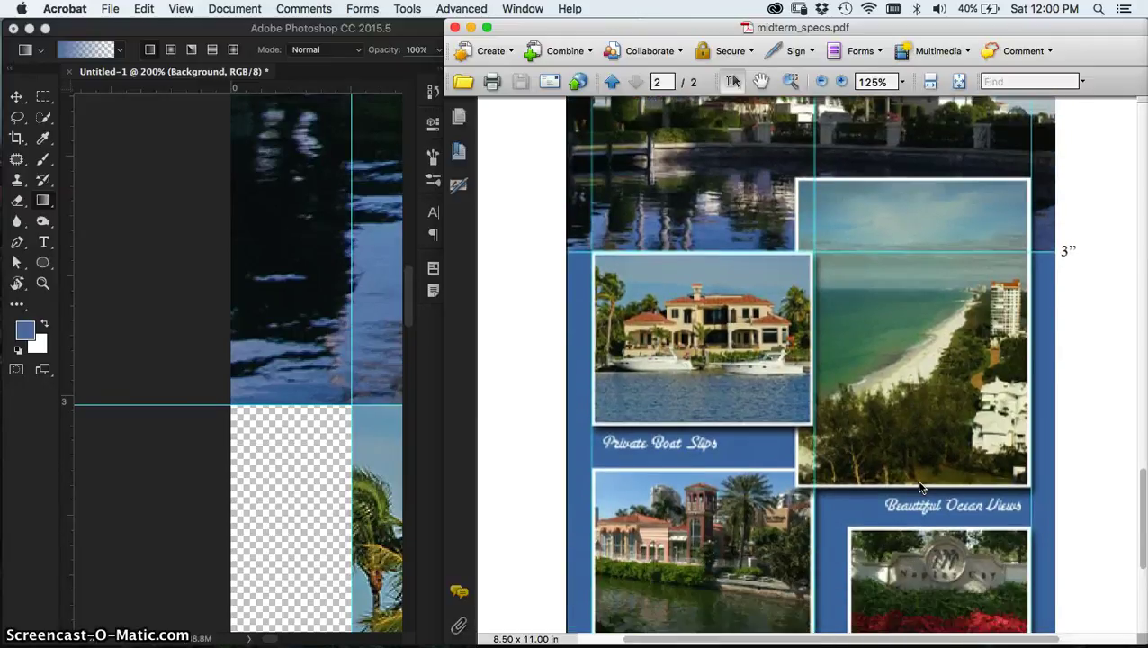
pyautogui.click(592, 438)
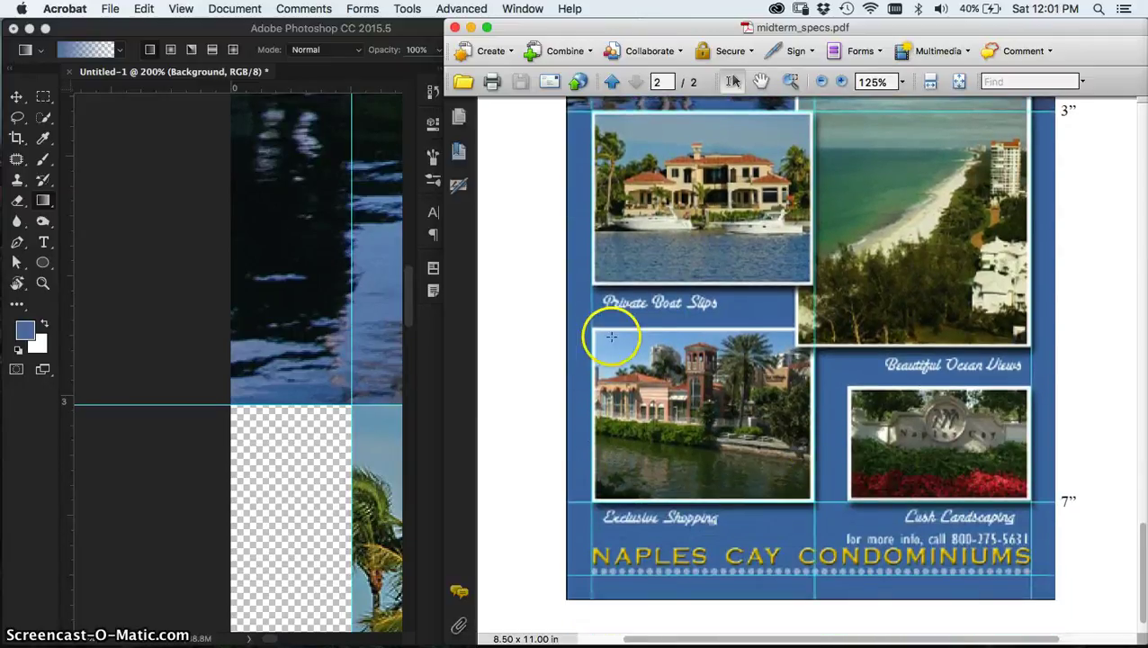
pyautogui.scroll(4, 611, 324)
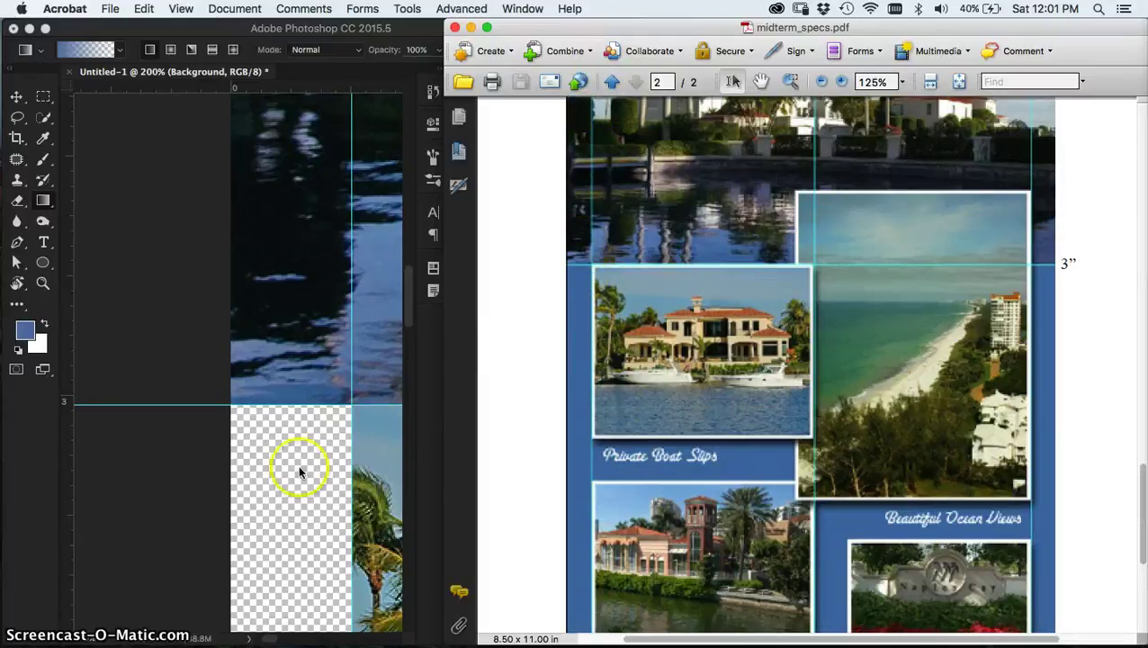
# - Zoom out and fill the Background layer with the sampled blue, undoing and refilling once
pyautogui.click(159, 486)
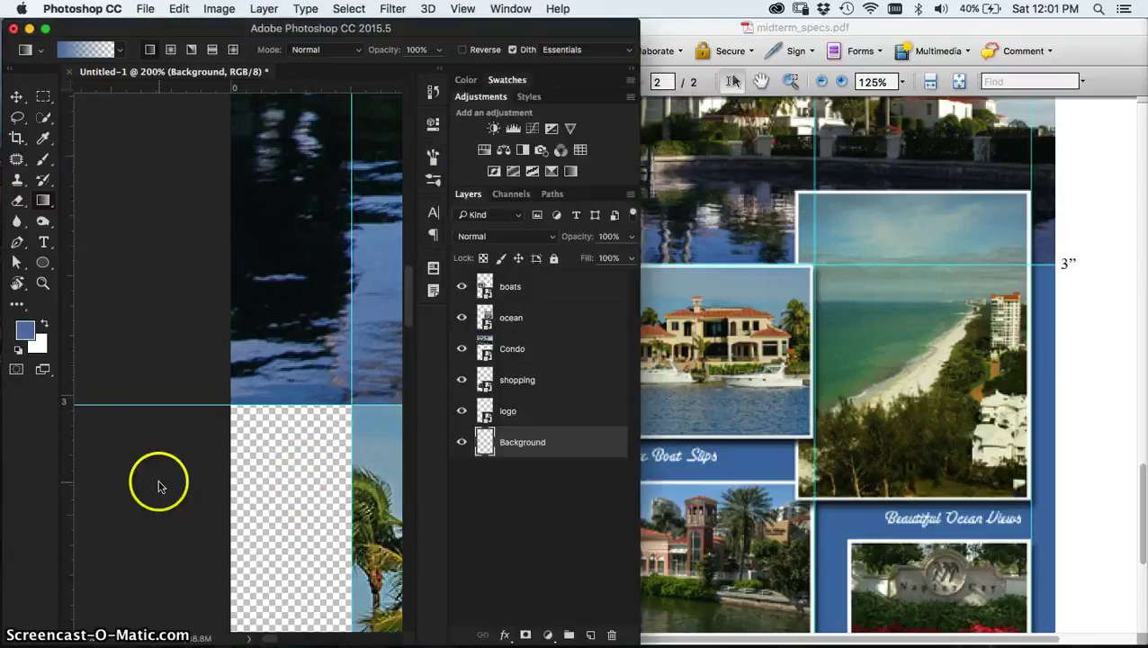
pyautogui.press('super+minus')
pyautogui.press('super+minus')
pyautogui.press('super+minus')
pyautogui.press('super+minus')
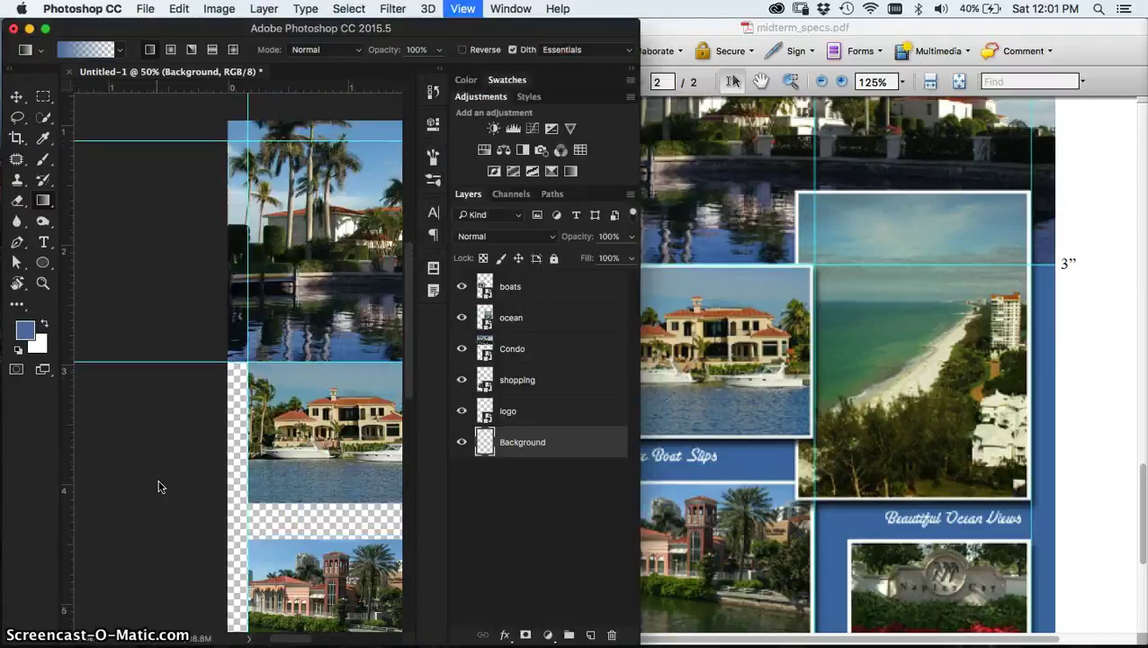
pyautogui.hscroll(5, 263, 477)
pyautogui.hscroll(-5, 270, 492)
pyautogui.scroll(-4, 269, 493)
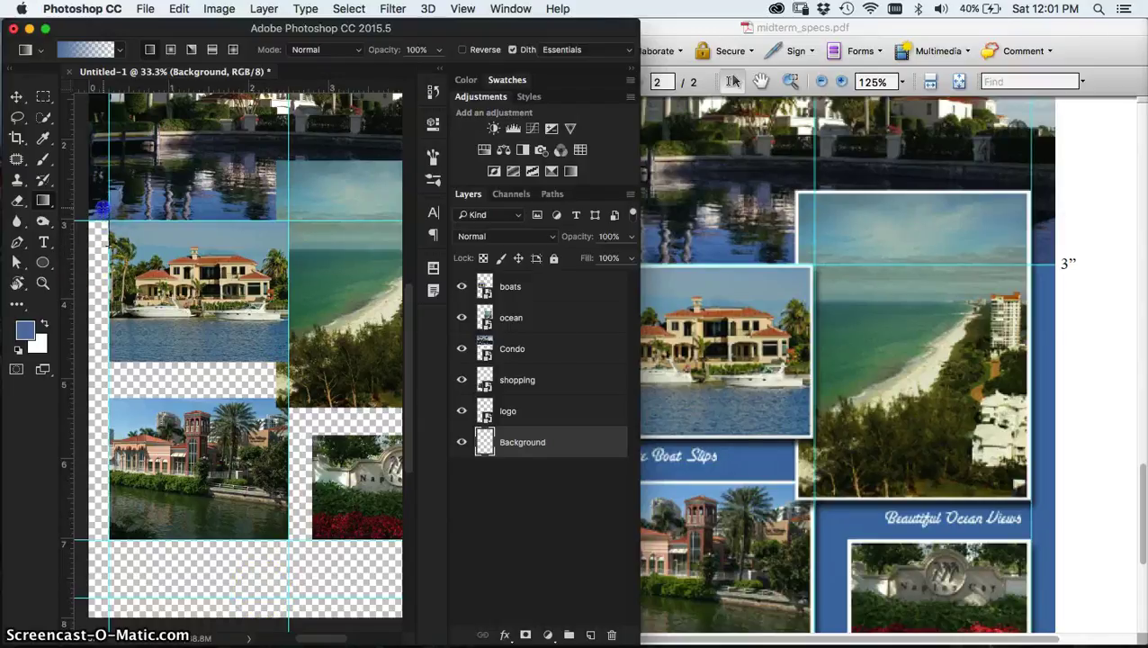
pyautogui.hotkey('alt', 'BackSpace')
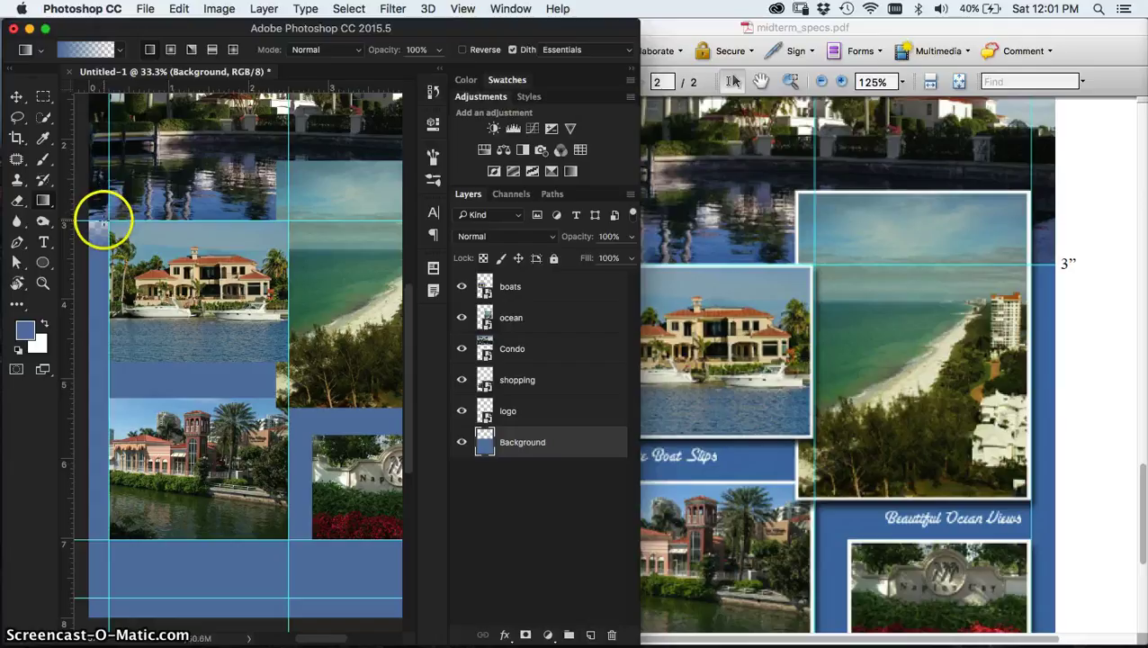
pyautogui.press('super+z')
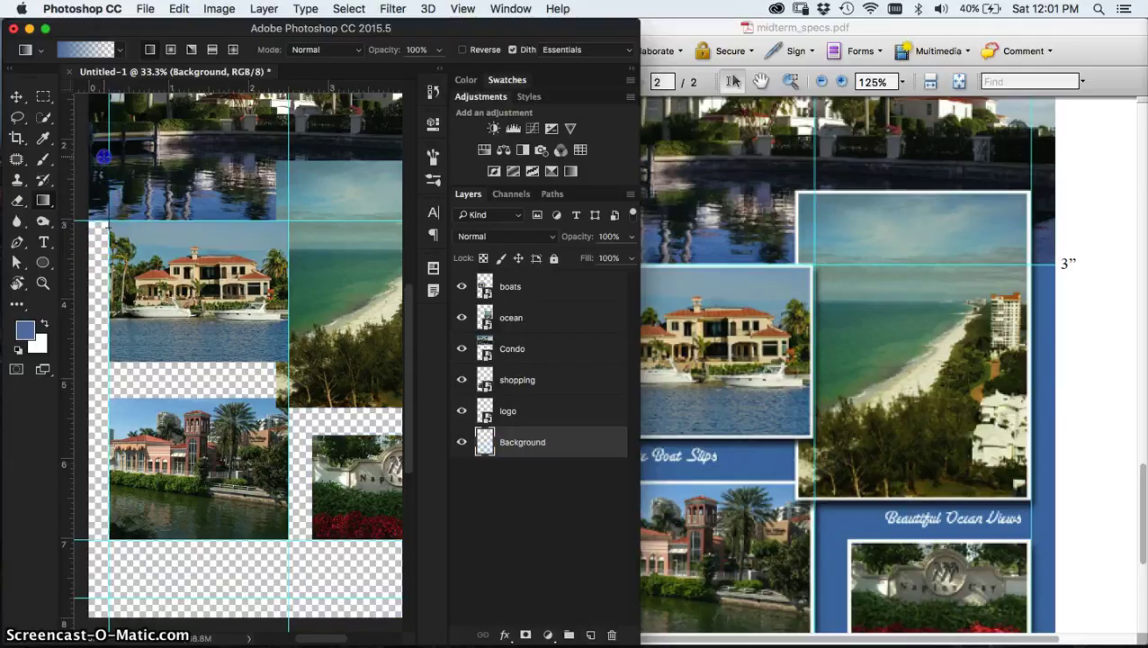
pyautogui.hotkey('alt', 'BackSpace')
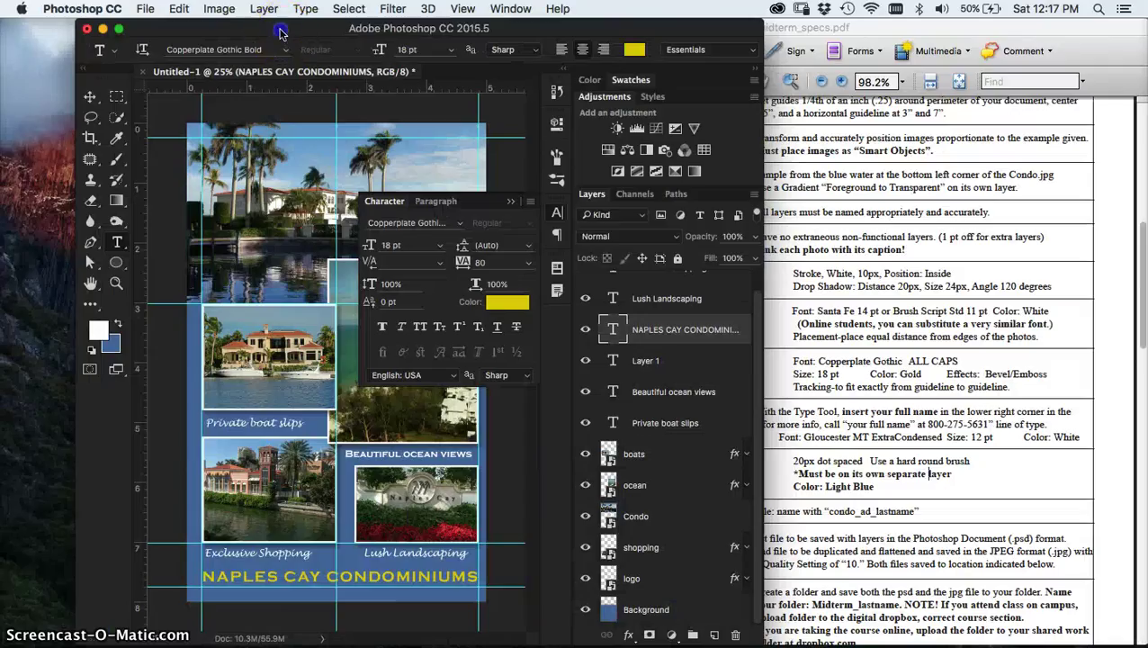
# - Apply the handwriting font to the Beautiful ocean views caption
pyautogui.moveTo(266, 32); pyautogui.dragTo(192, 32)
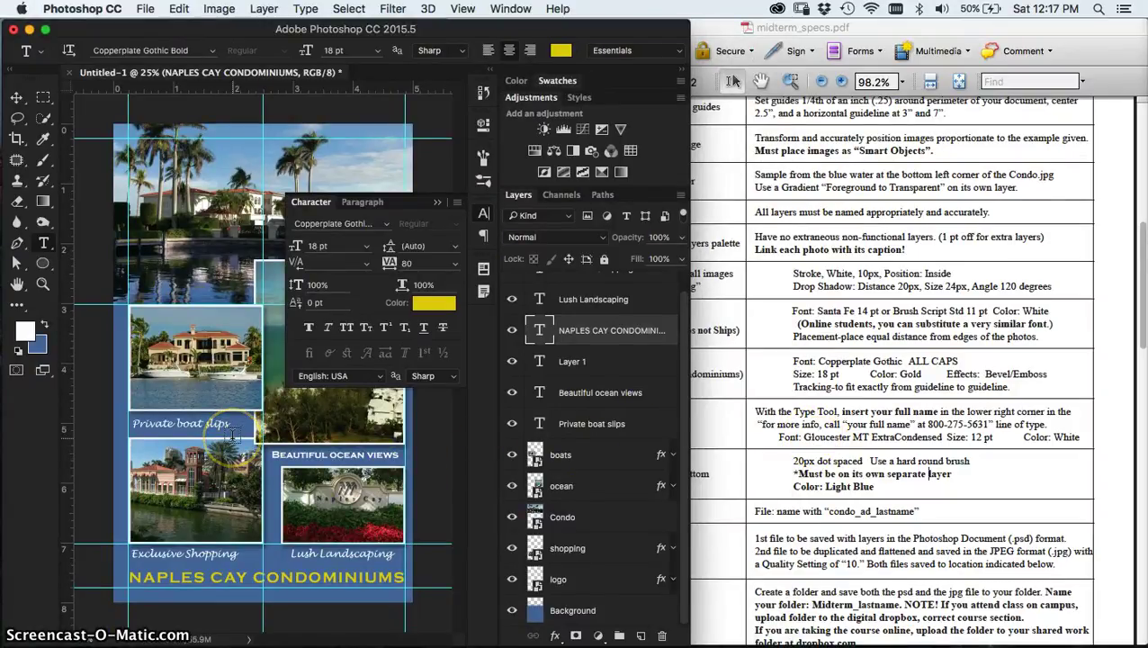
pyautogui.click(900, 411)
pyautogui.scroll(2, 899, 411)
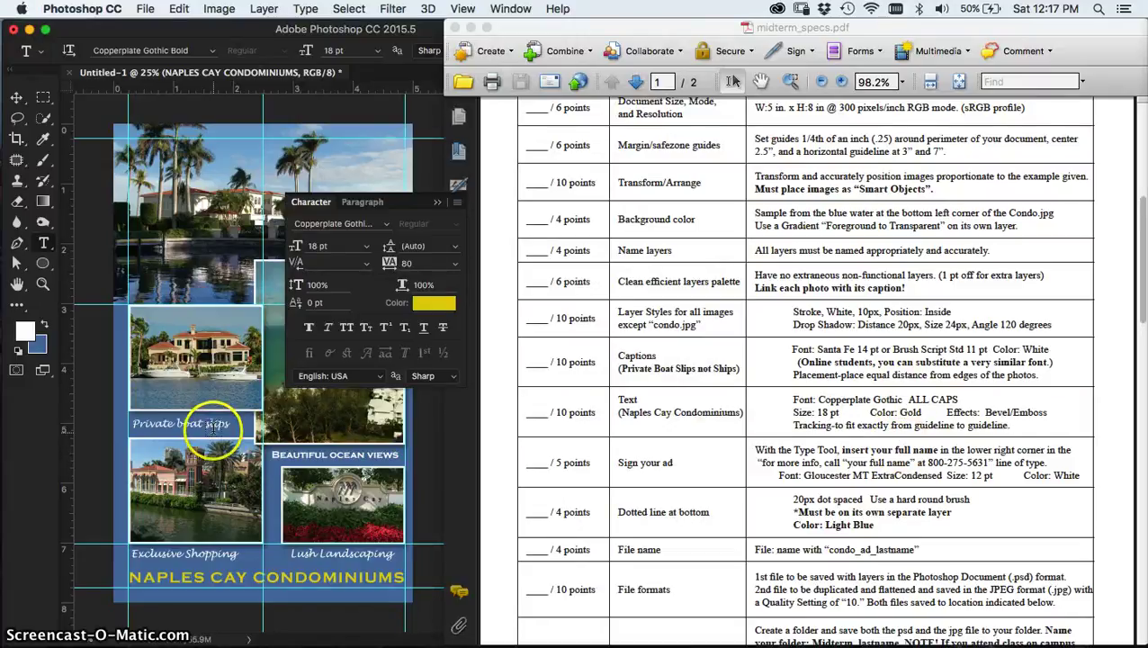
pyautogui.press('v')
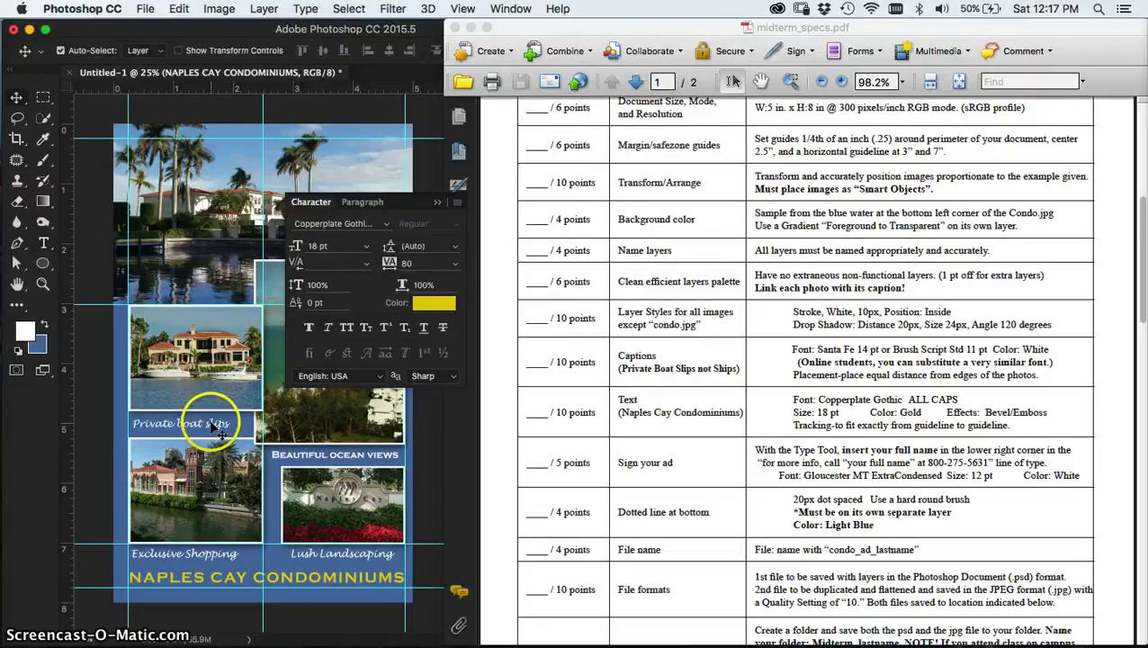
pyautogui.click(216, 428)
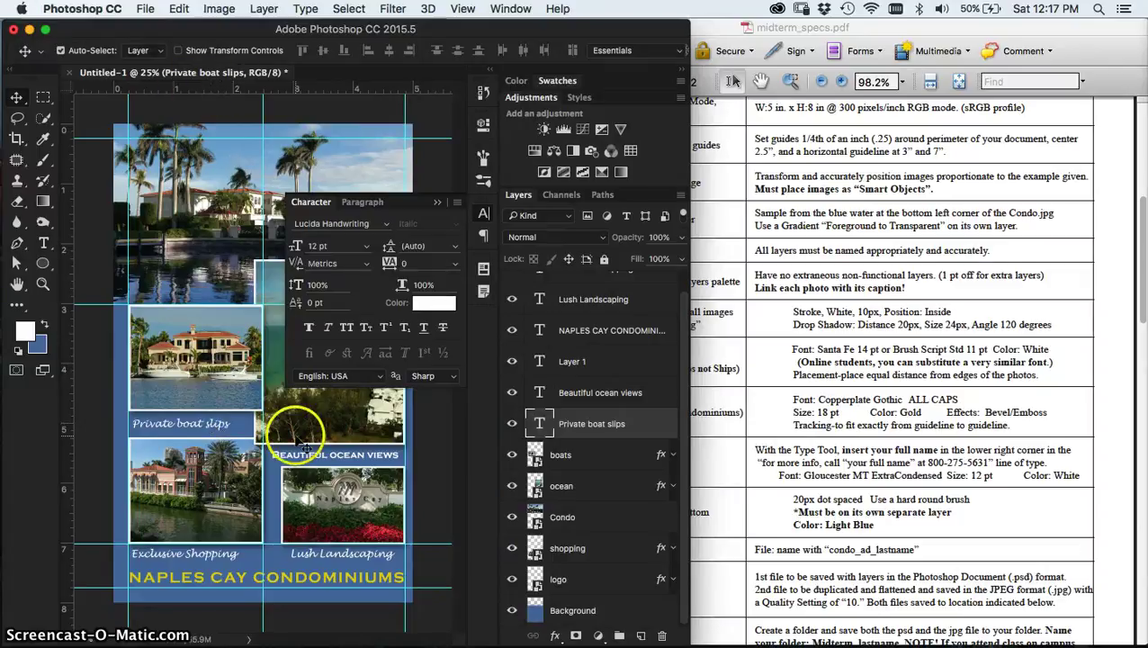
pyautogui.press('t')
pyautogui.click(209, 426)
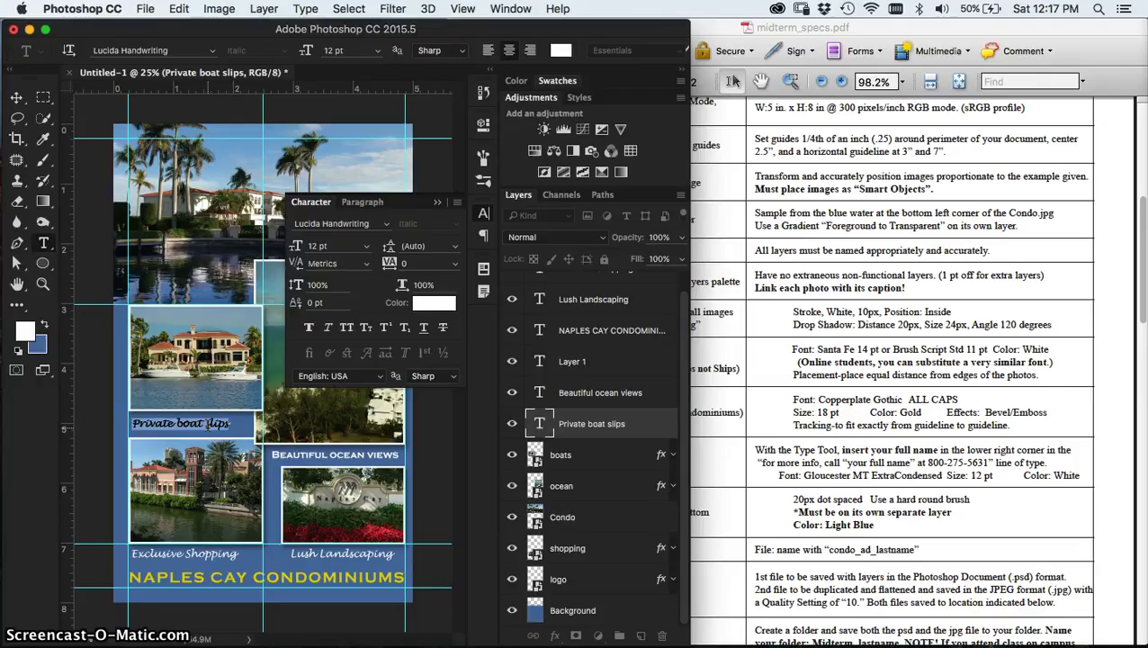
pyautogui.click(353, 457)
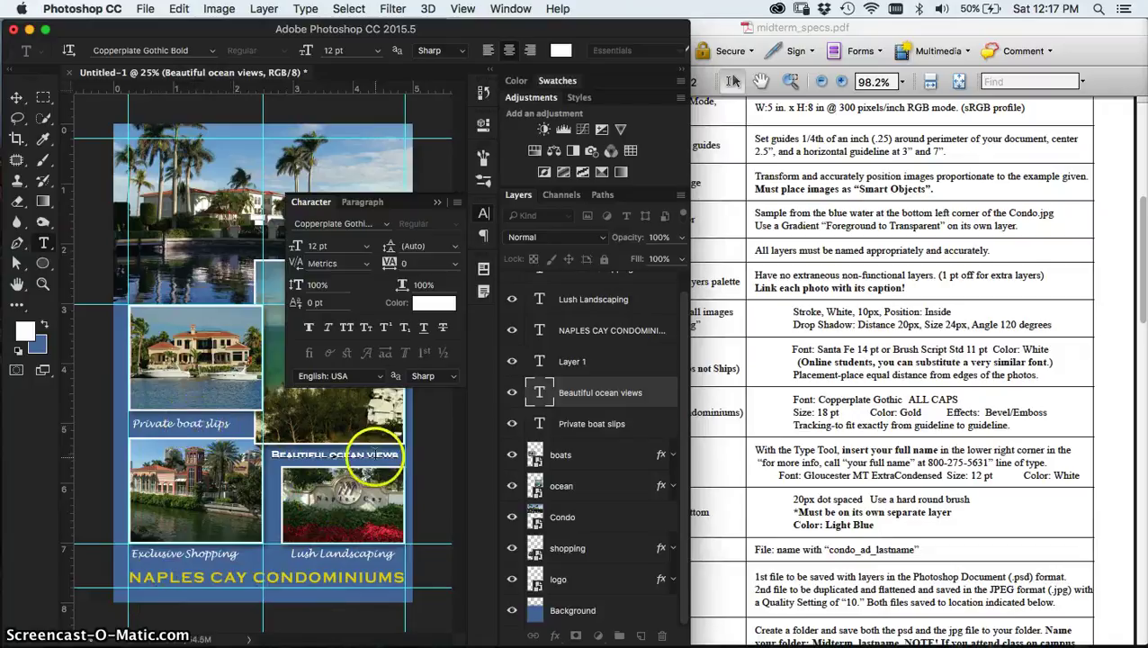
pyautogui.click(378, 454)
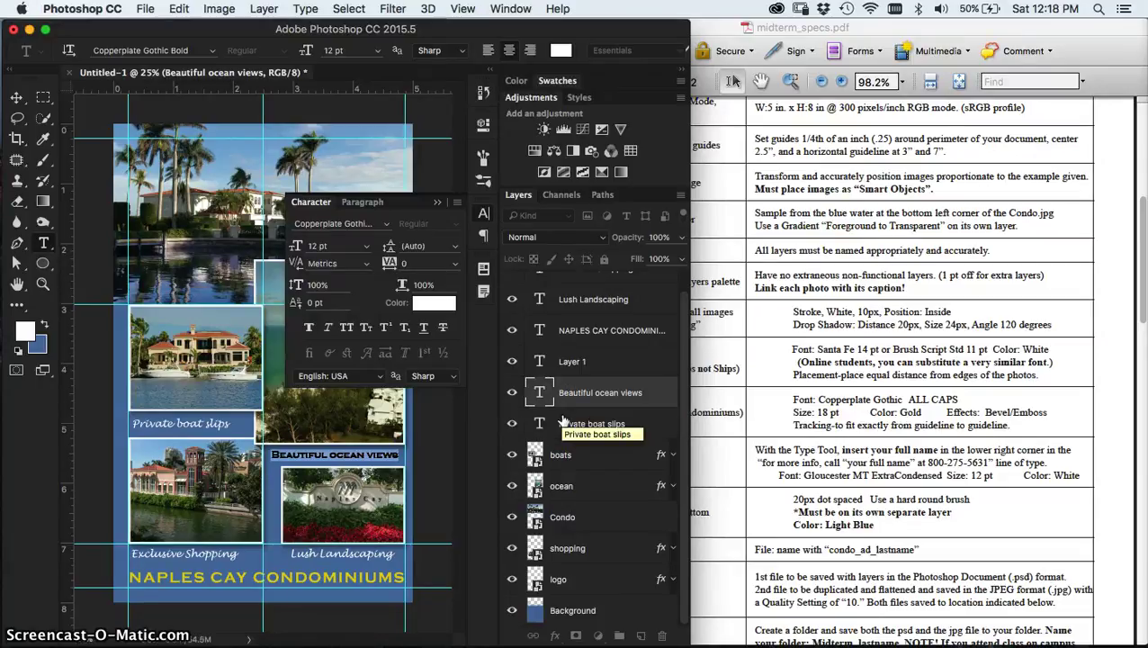
pyautogui.click(437, 202)
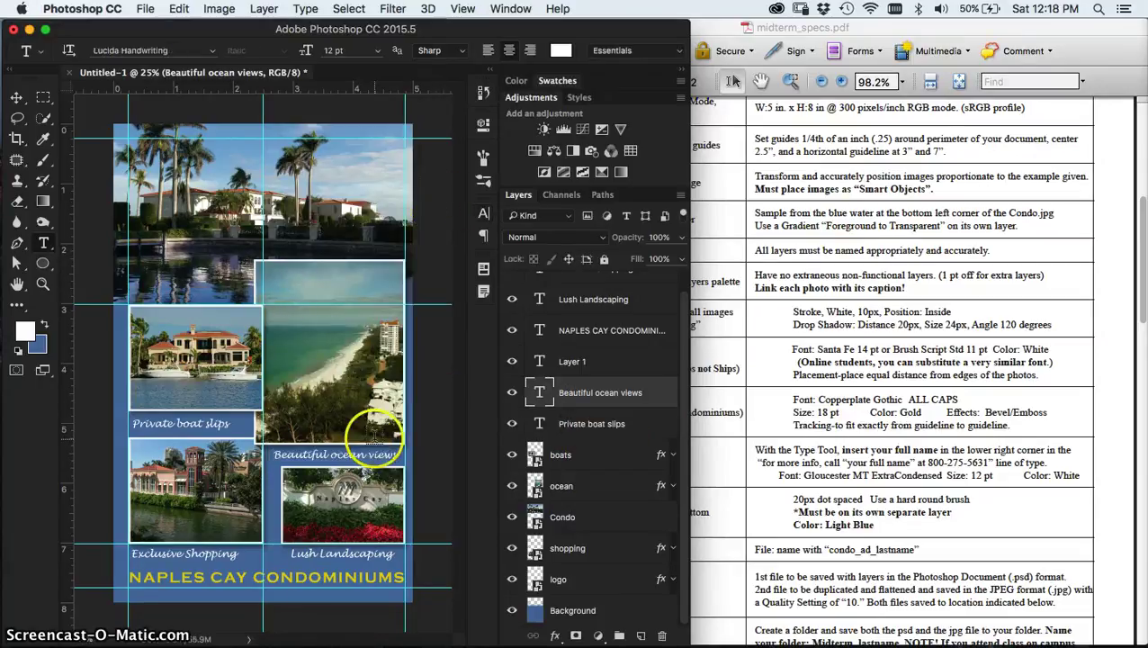
# - Check the empty Layer 1 by toggling its visibility, then delete it
pyautogui.click(538, 361)
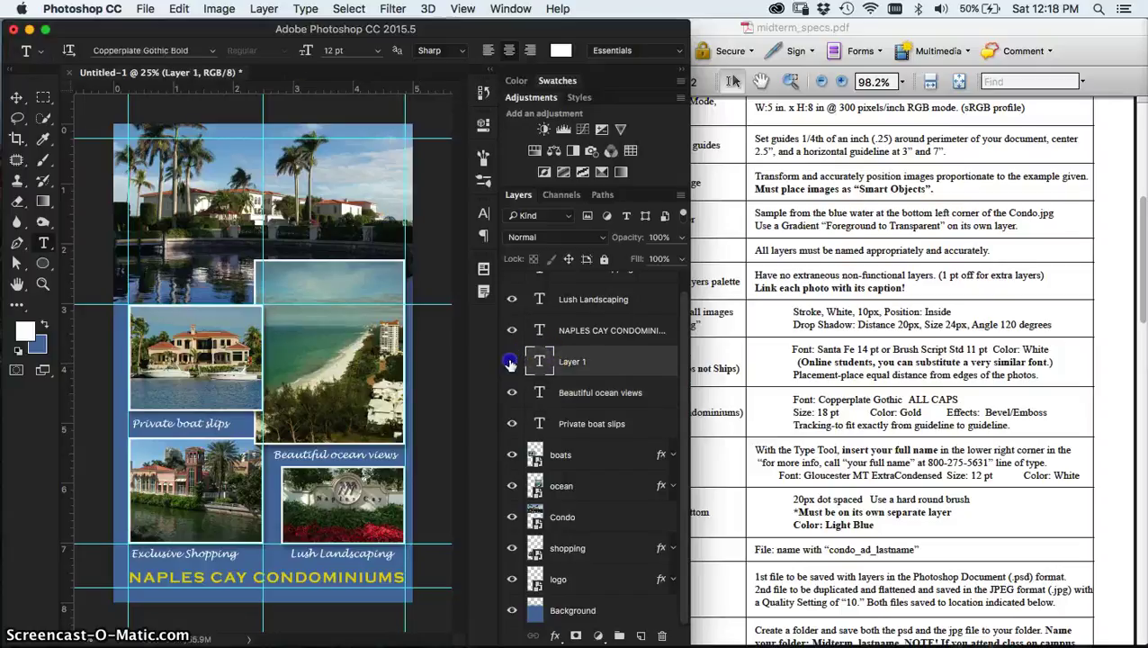
pyautogui.click(510, 362)
pyautogui.click(510, 363)
pyautogui.click(510, 363)
pyautogui.click(510, 363)
pyautogui.press('Delete')
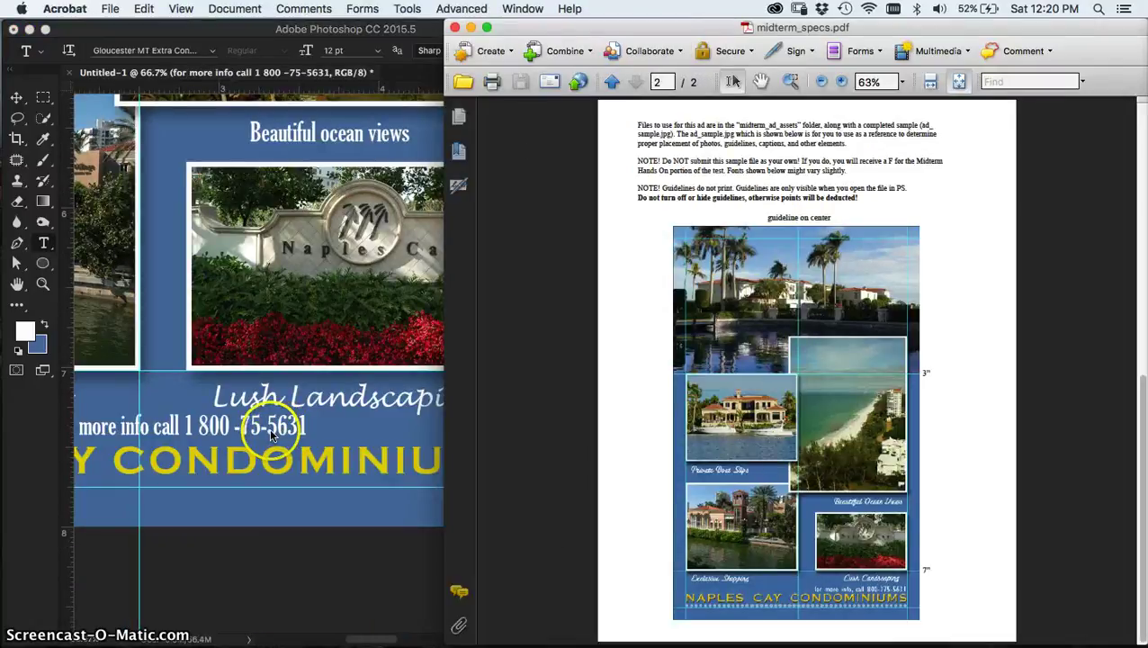
# - Fix the phone number's hyphens and spacing, retyping '275-' in the info line
pyautogui.click(269, 428)
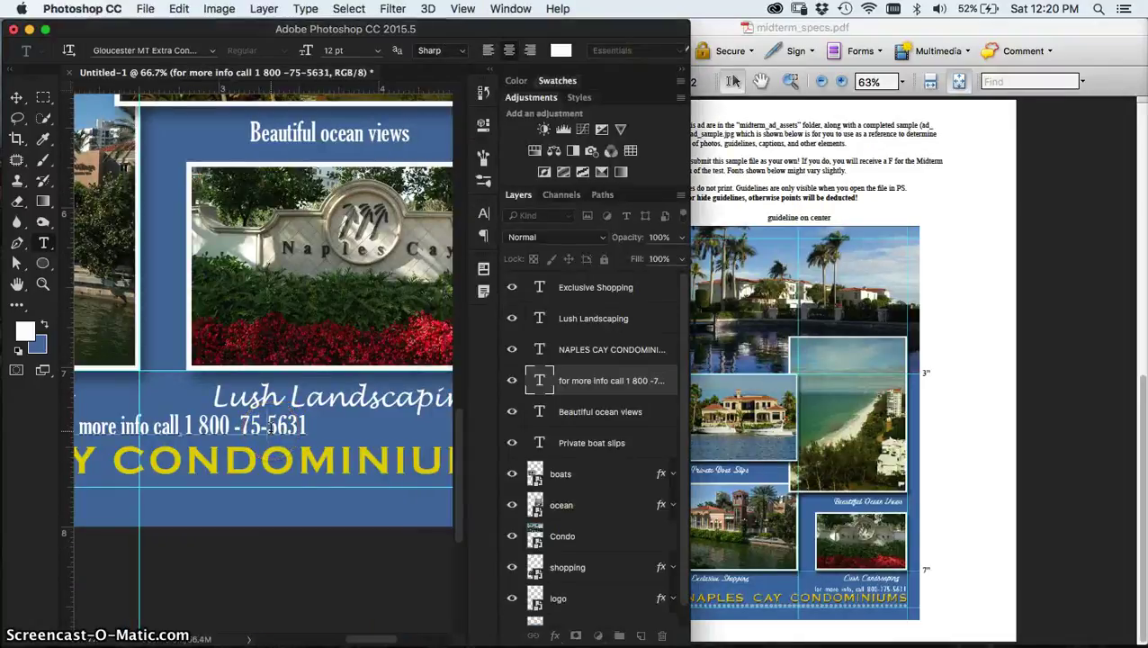
pyautogui.press('BackSpace')
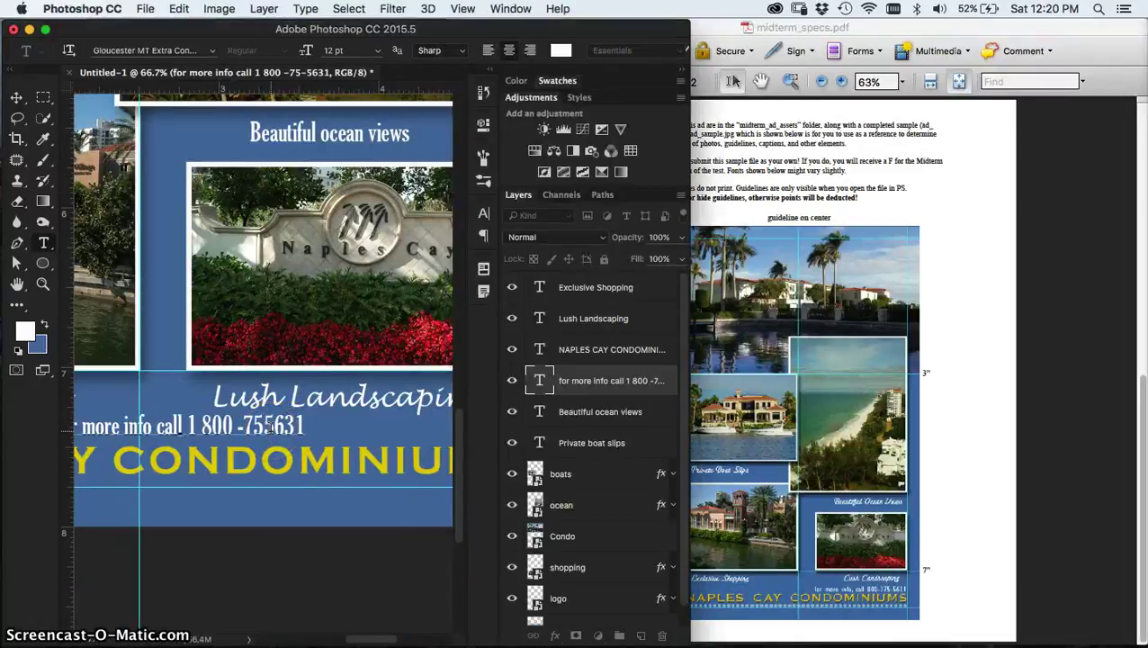
pyautogui.write('275')
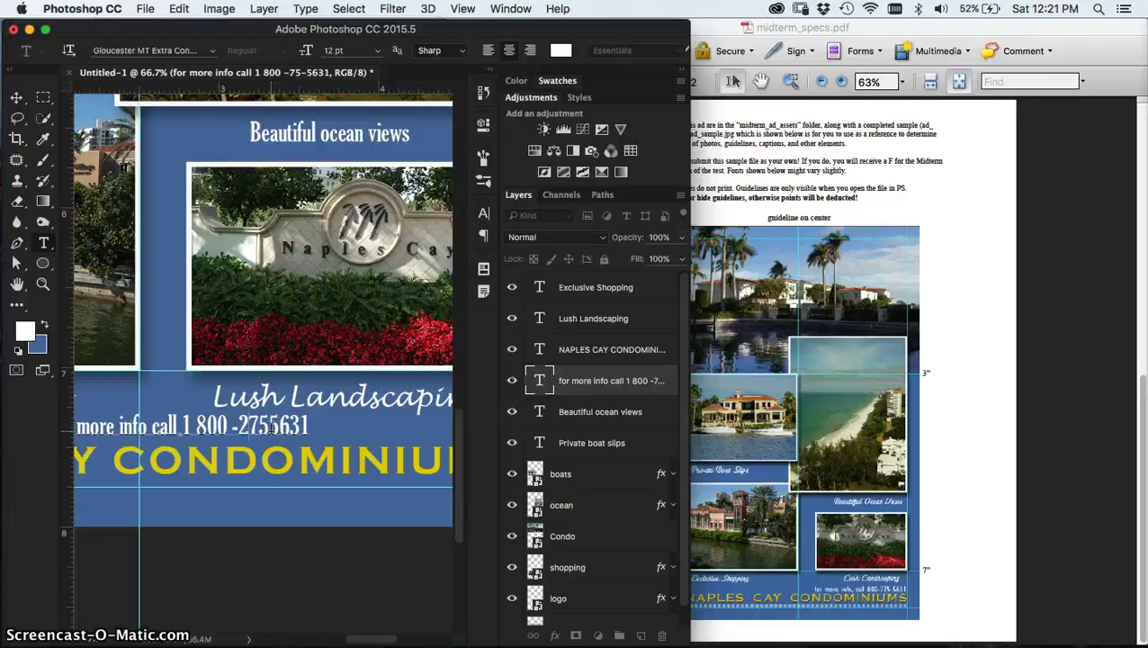
pyautogui.write('-')
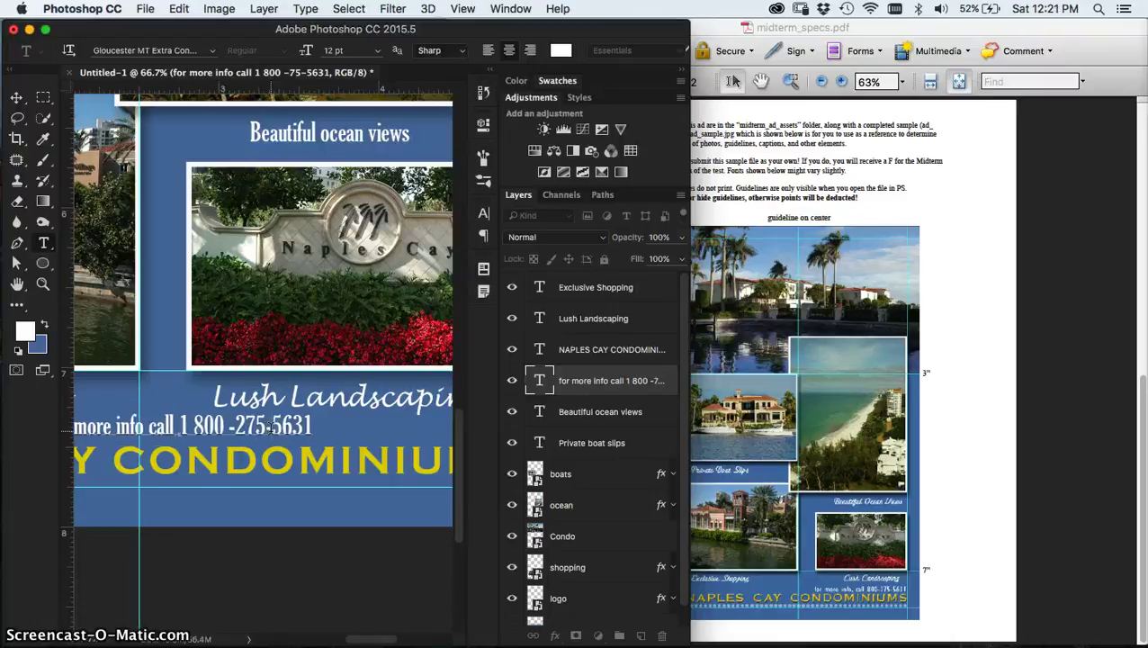
pyautogui.press('super+minus')
pyautogui.click(239, 414)
pyautogui.press('BackSpace')
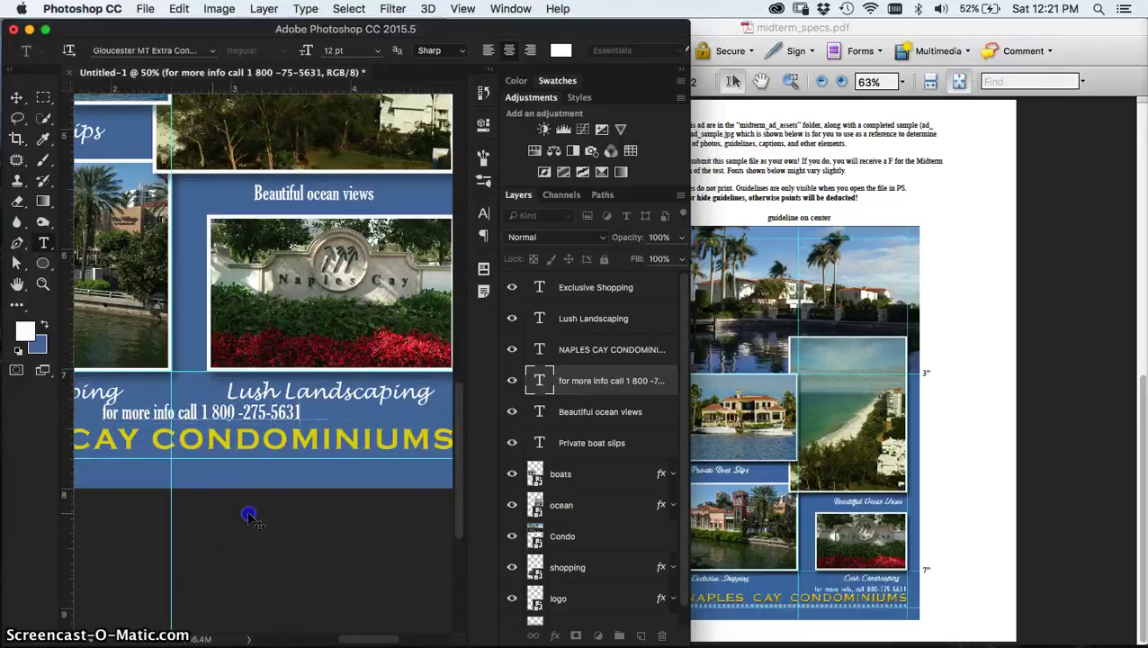
# - Move the phone line to sit just beneath the Lush Landscaping caption
pyautogui.moveTo(249, 515); pyautogui.dragTo(335, 521)
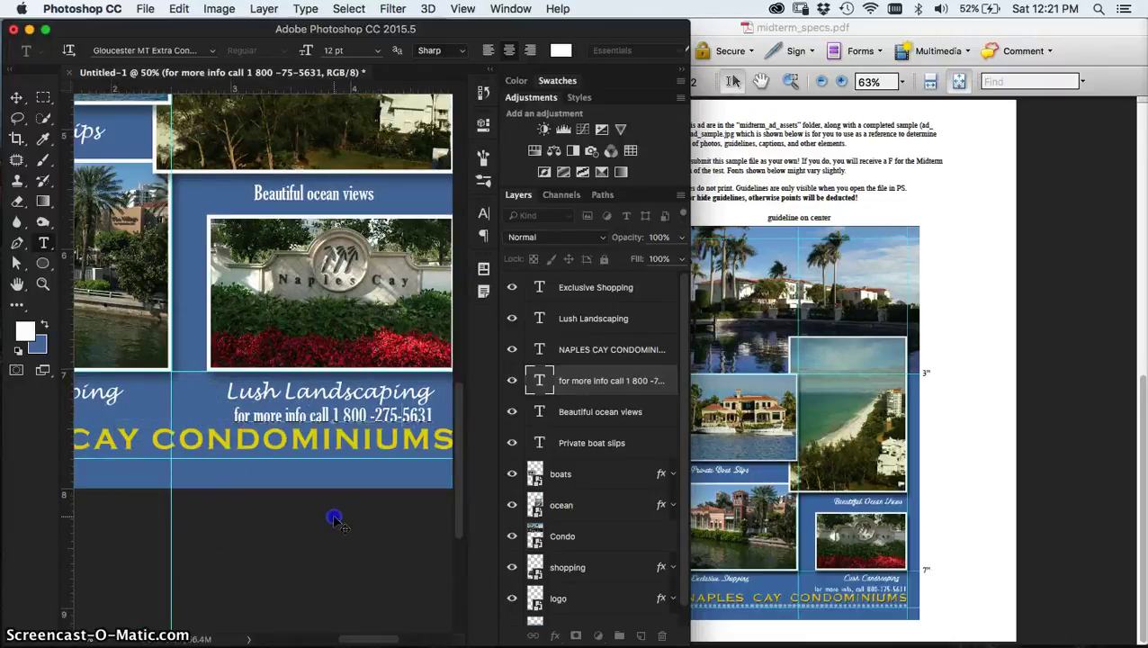
pyautogui.hscroll(3, 340, 524)
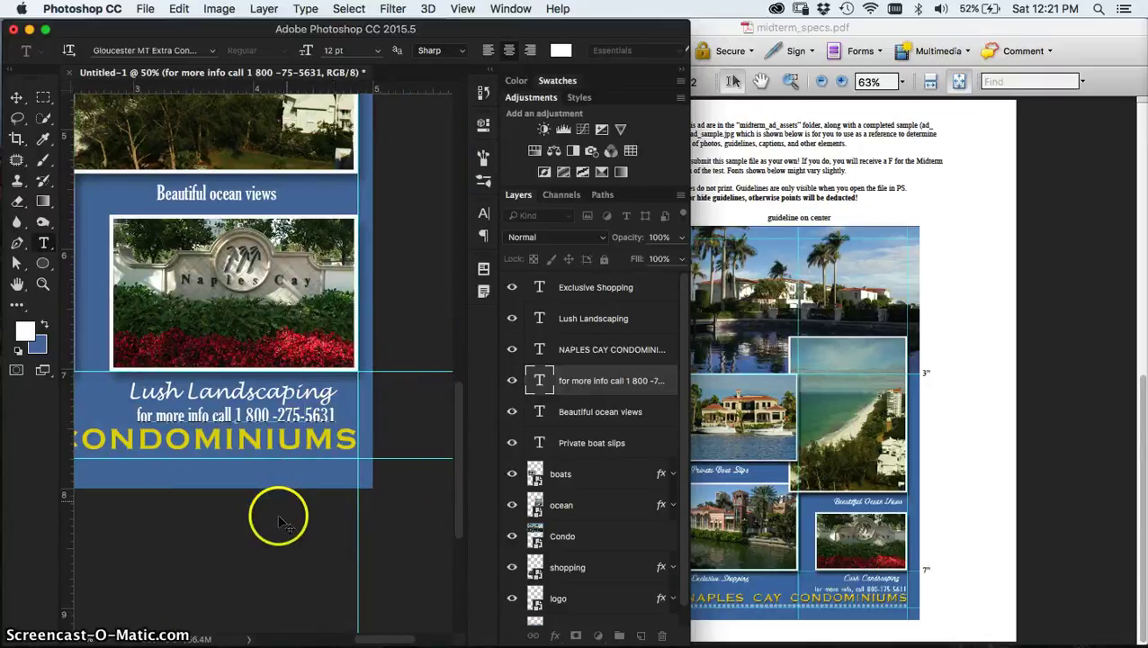
pyautogui.moveTo(276, 527); pyautogui.dragTo(294, 526)
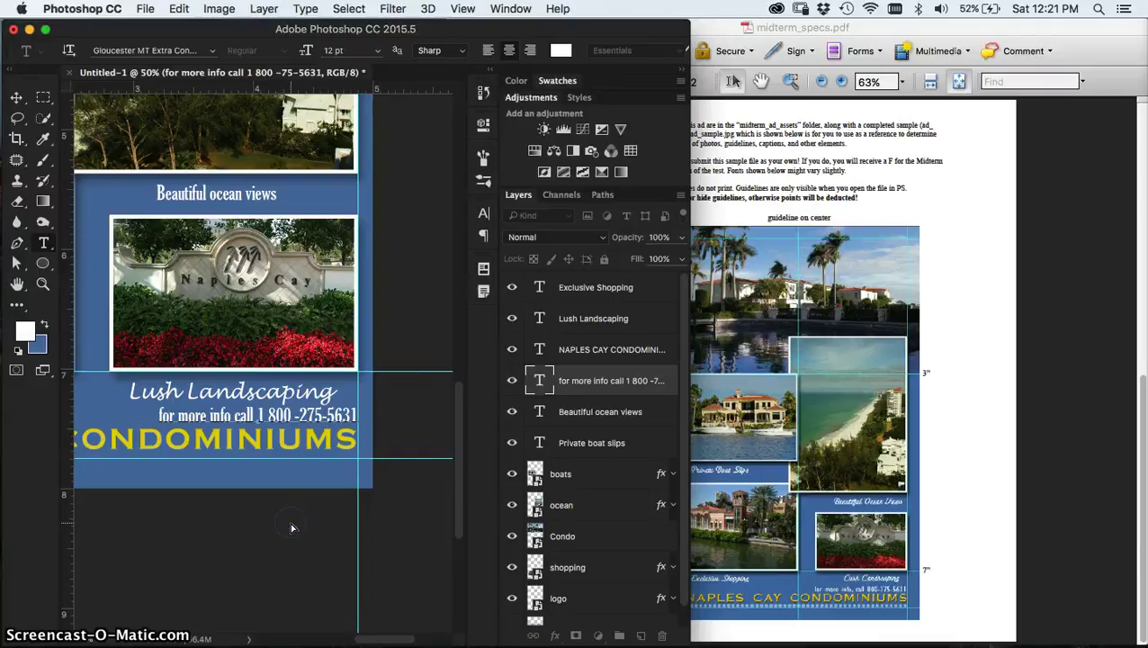
pyautogui.click(279, 395)
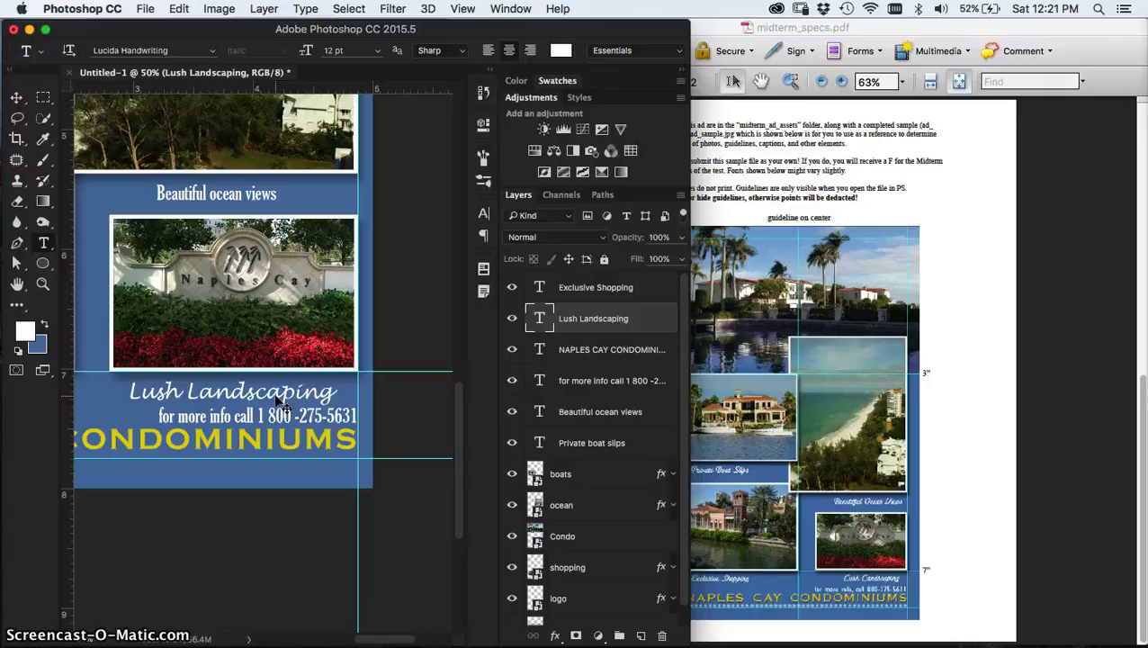
# - Review the dotted-line requirements in the specs PDF and fit the page to window width
pyautogui.click(258, 449)
pyautogui.click(955, 205)
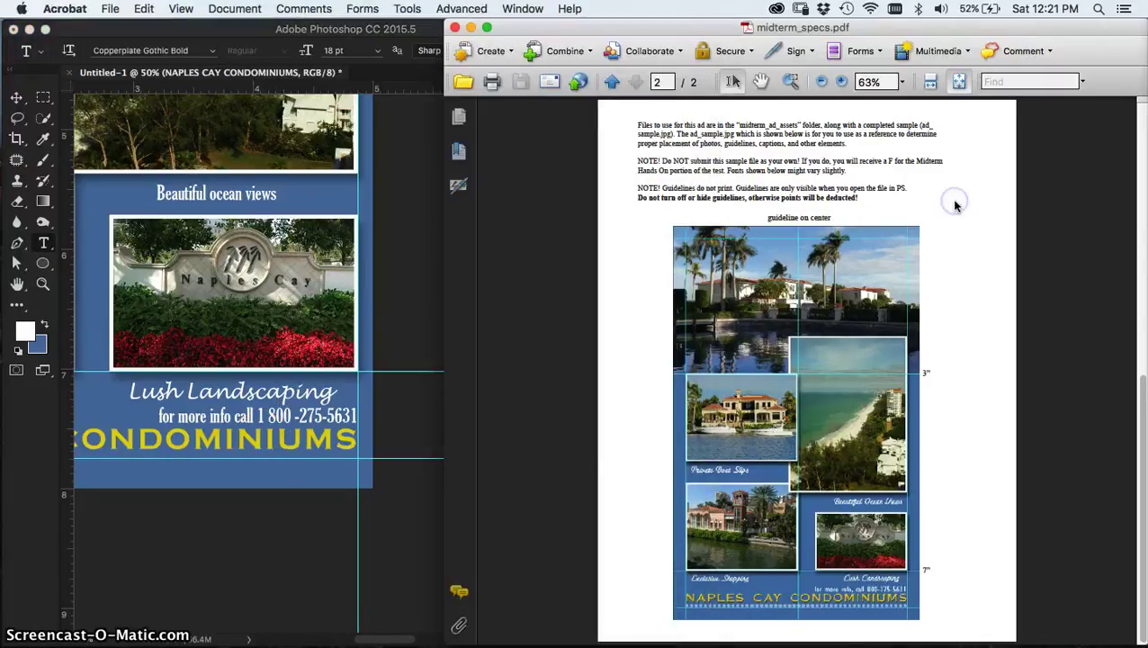
pyautogui.scroll(3, 950, 198)
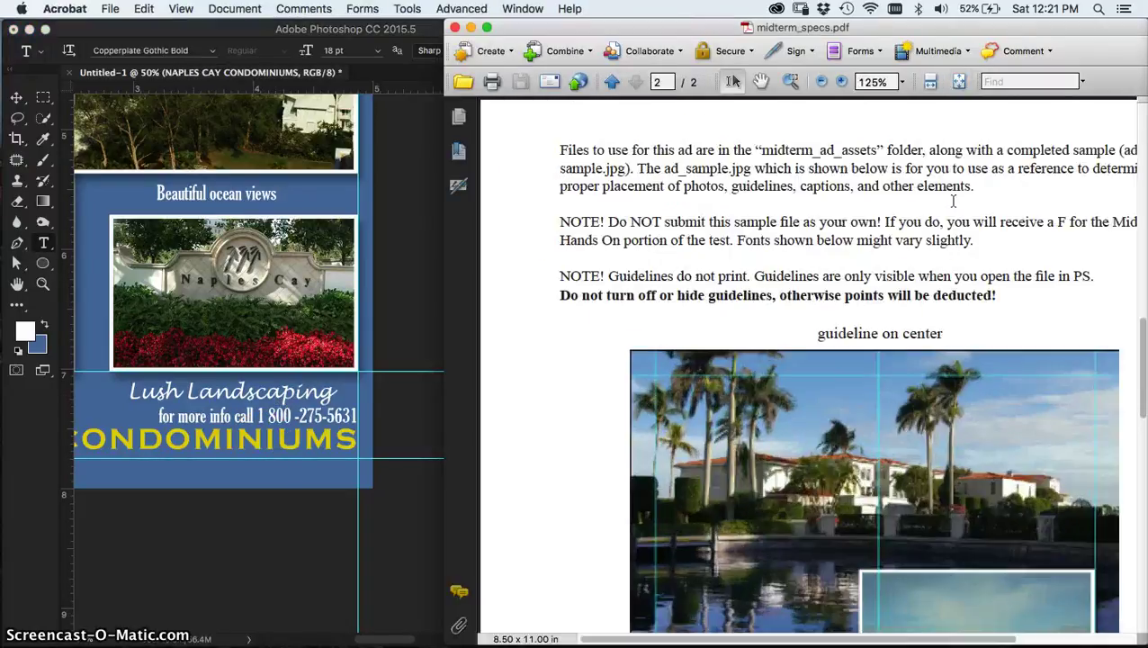
pyautogui.scroll(5, 917, 274)
pyautogui.hscroll(2, 918, 278)
pyautogui.scroll(1, 918, 278)
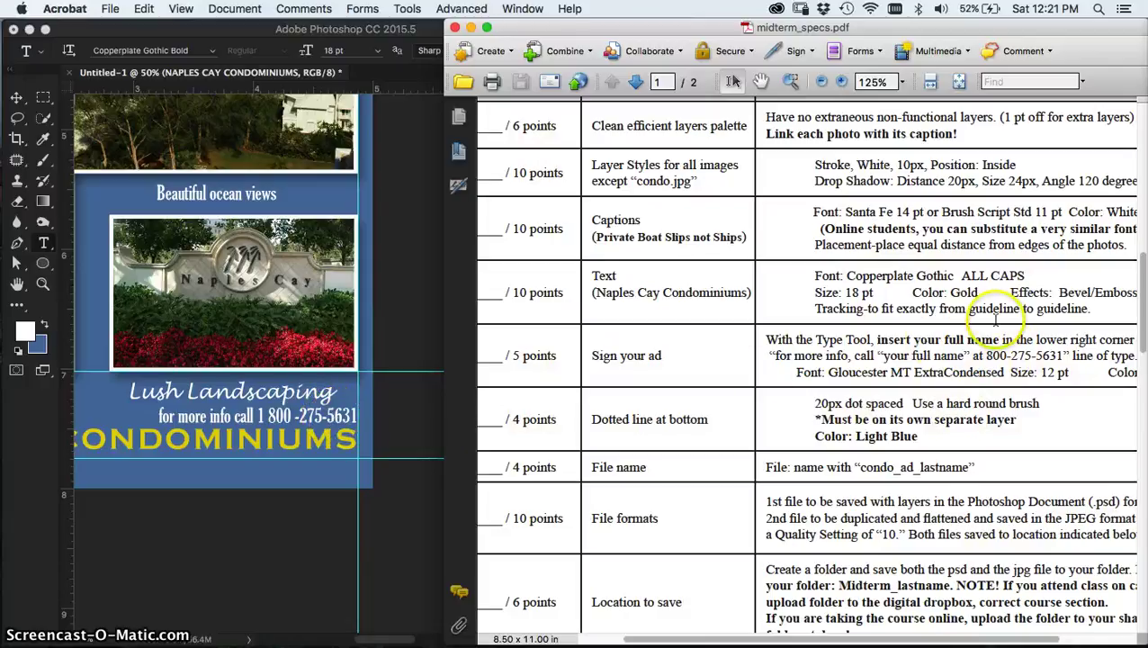
pyautogui.scroll(-2, 1003, 360)
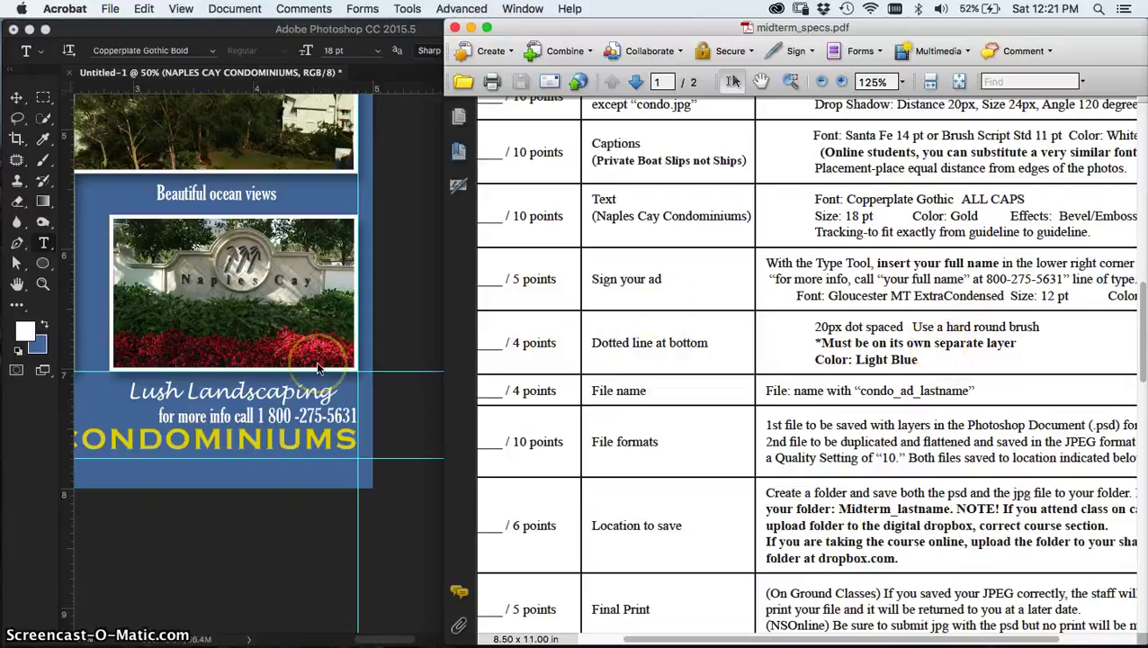
pyautogui.press('super+2')
# - Widen the zoomed-out Photoshop window, then scroll the PDF to the sample ad's footer
pyautogui.click(198, 514)
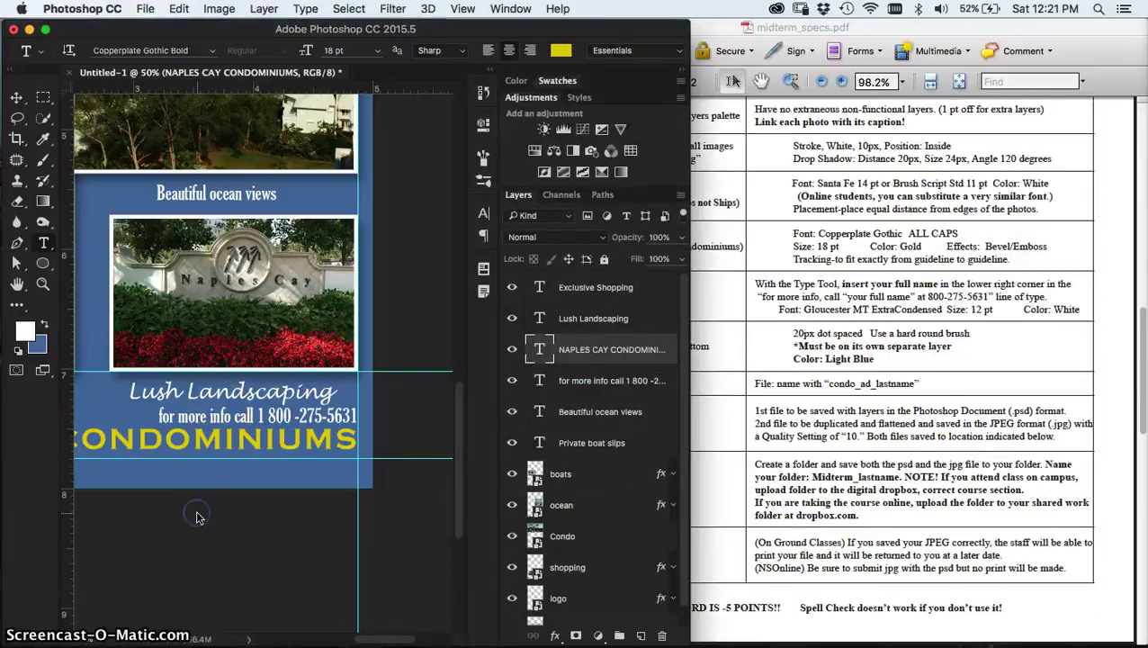
pyautogui.press('super+minus')
pyautogui.scroll(1, 195, 509)
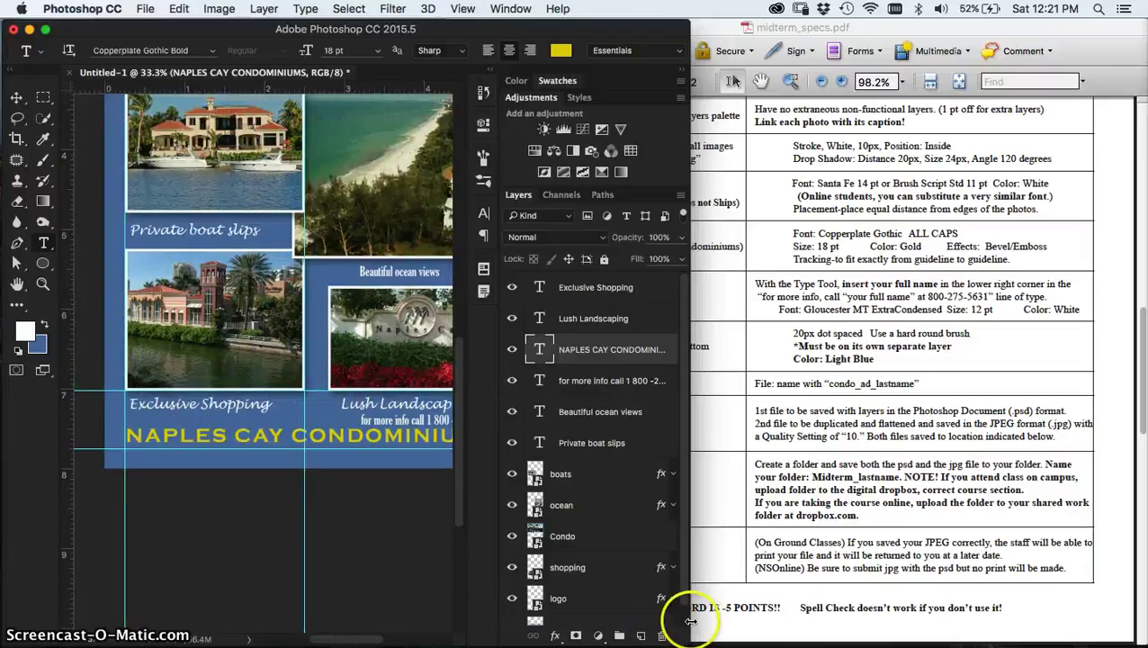
pyautogui.moveTo(690, 621); pyautogui.dragTo(1074, 573)
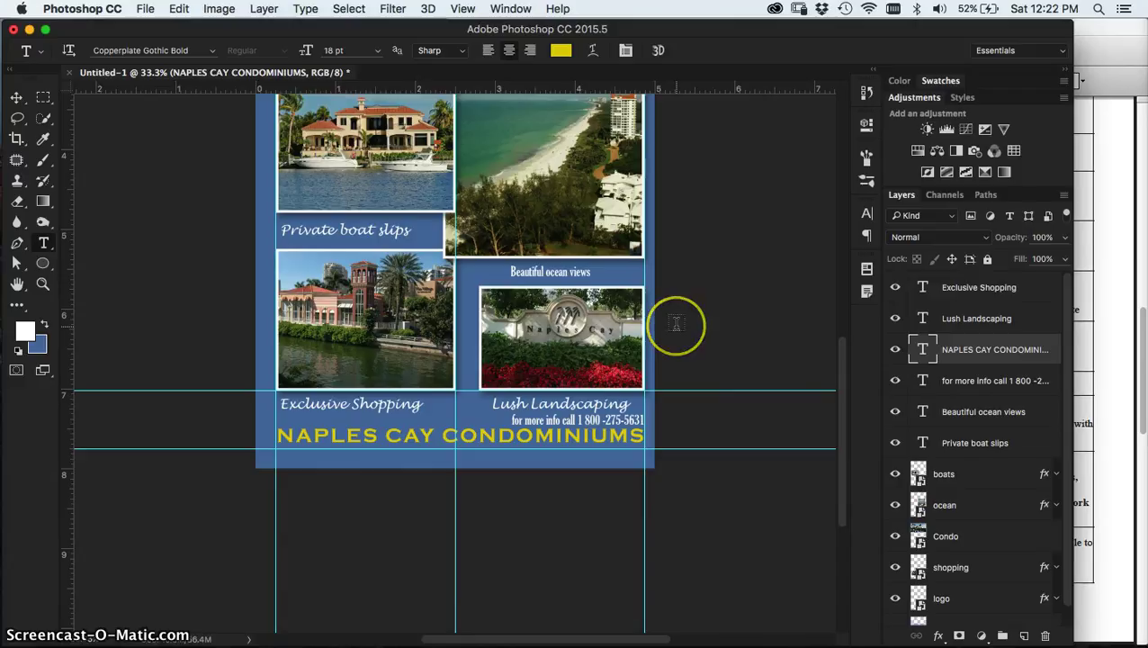
pyautogui.scroll(2, 673, 325)
pyautogui.scroll(-2, 676, 323)
pyautogui.scroll(3, 676, 323)
pyautogui.click(1097, 441)
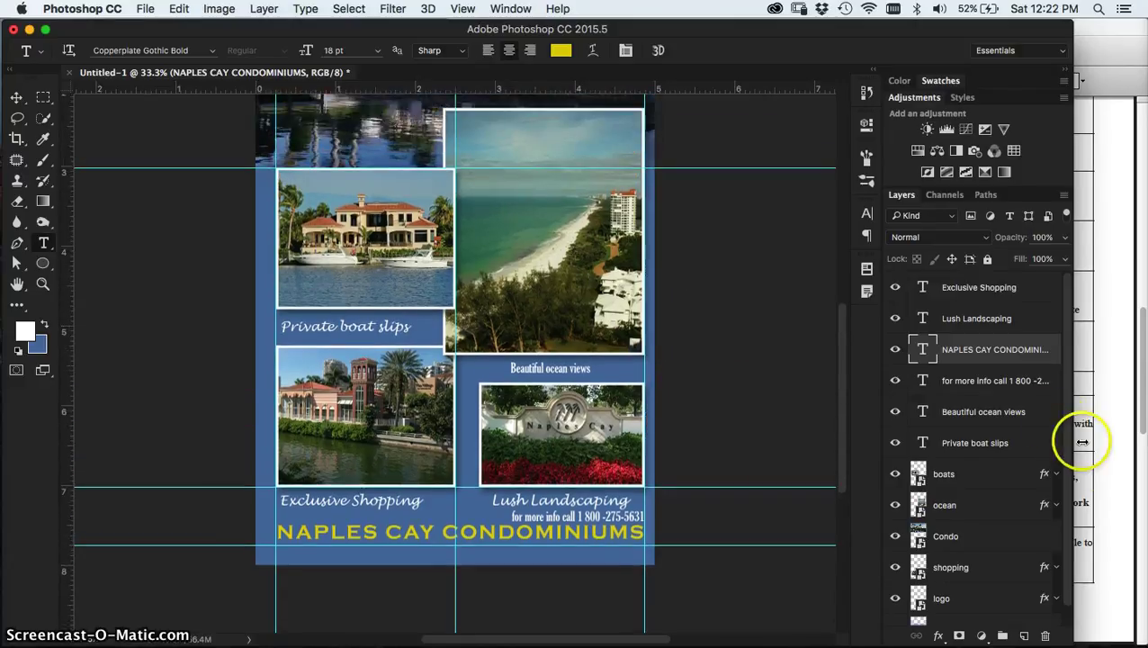
pyautogui.scroll(-5, 1106, 468)
pyautogui.scroll(-5, 1107, 472)
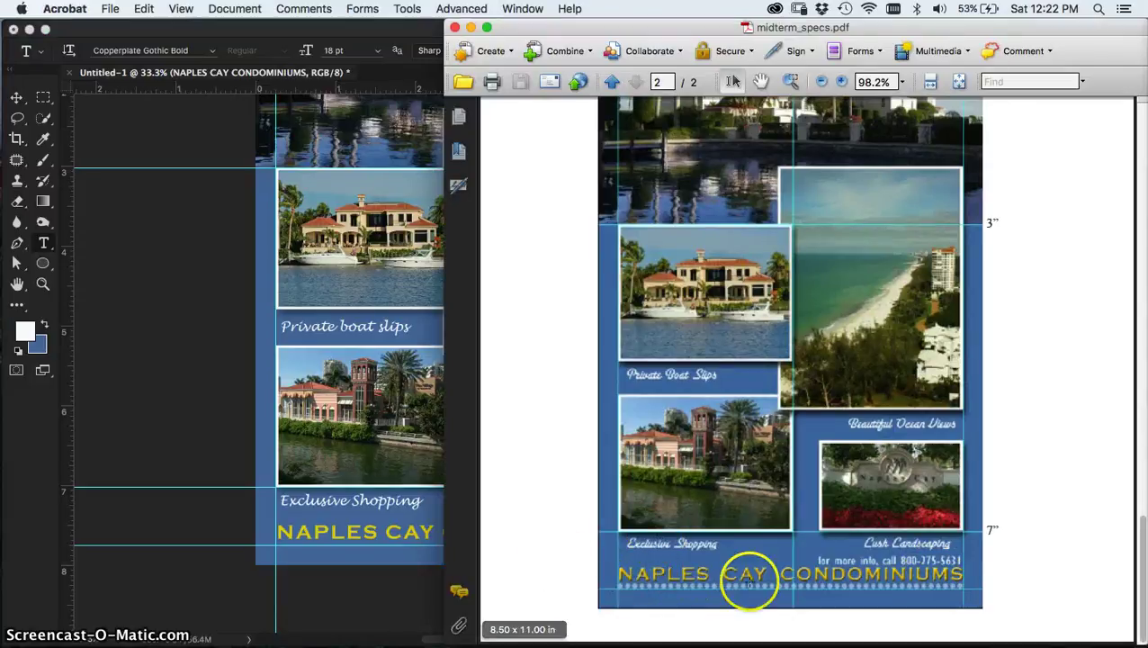
# - Switch to the Brush tool and add a new layer named Dots above the Background
pyautogui.click(163, 447)
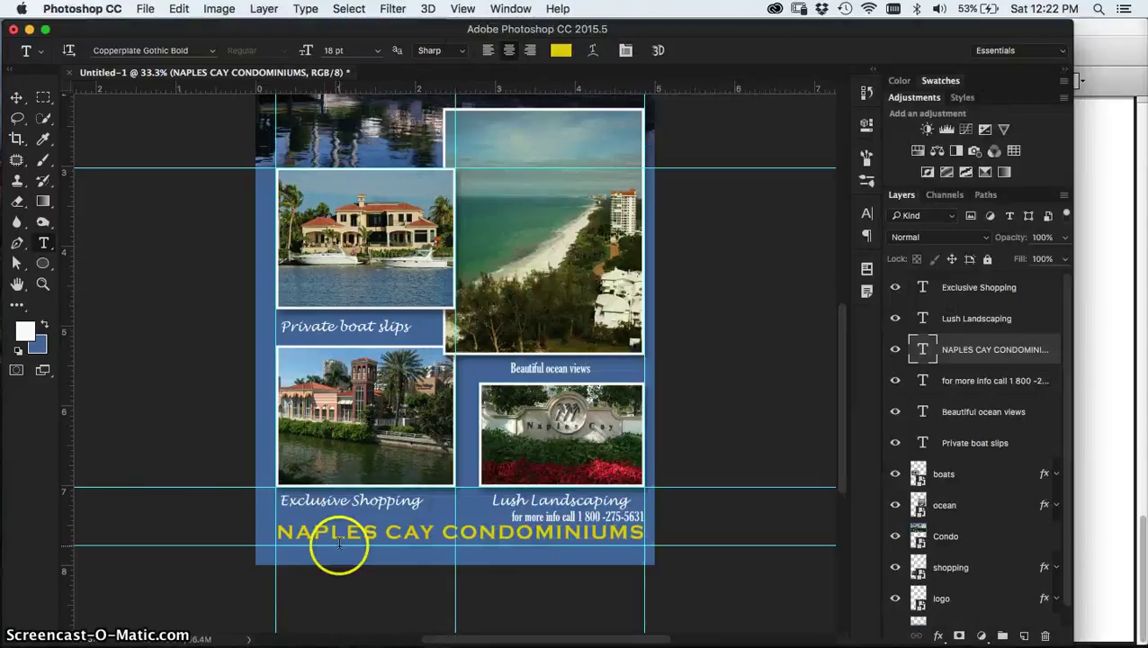
pyautogui.press('b')
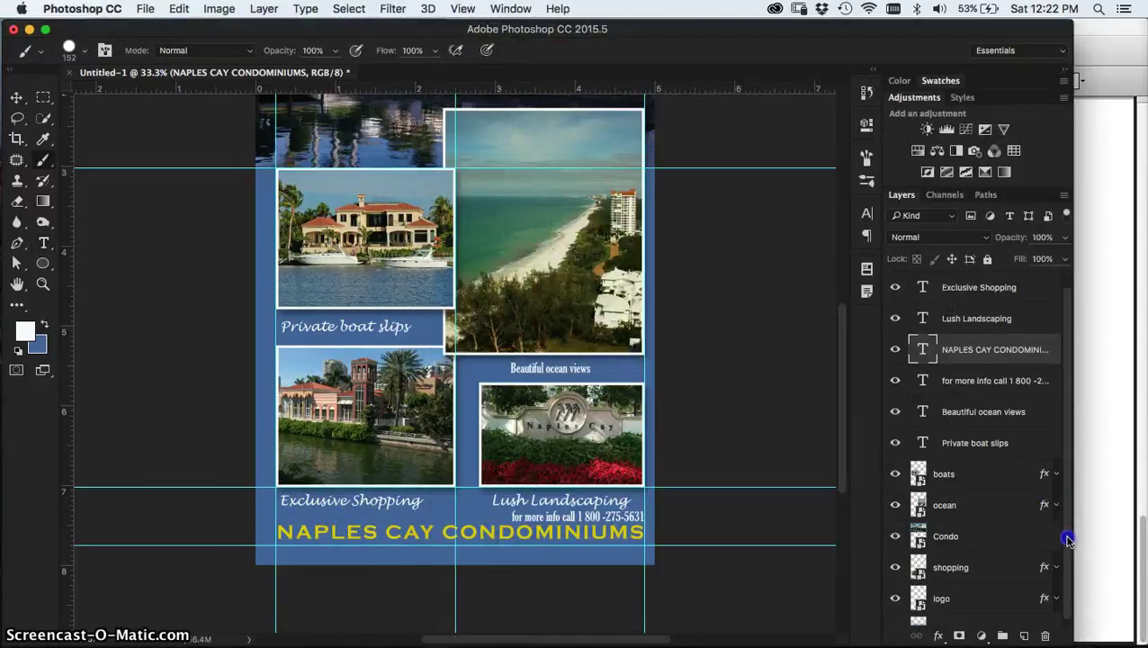
pyautogui.scroll(-1, 1070, 584)
pyautogui.click(1019, 611)
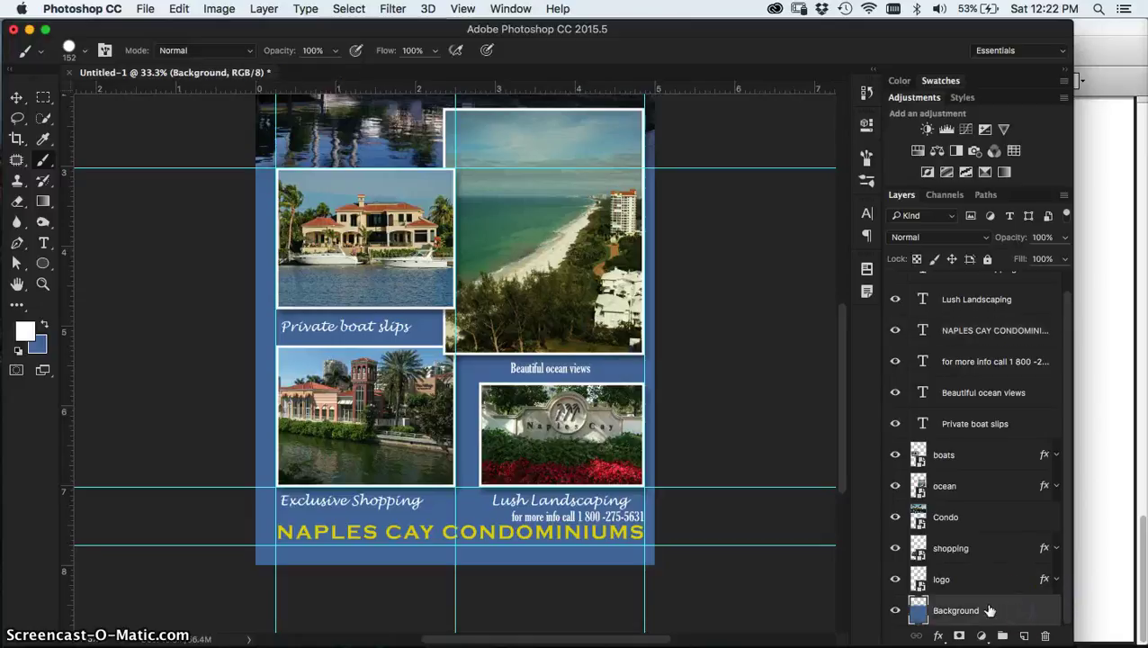
pyautogui.click(995, 607)
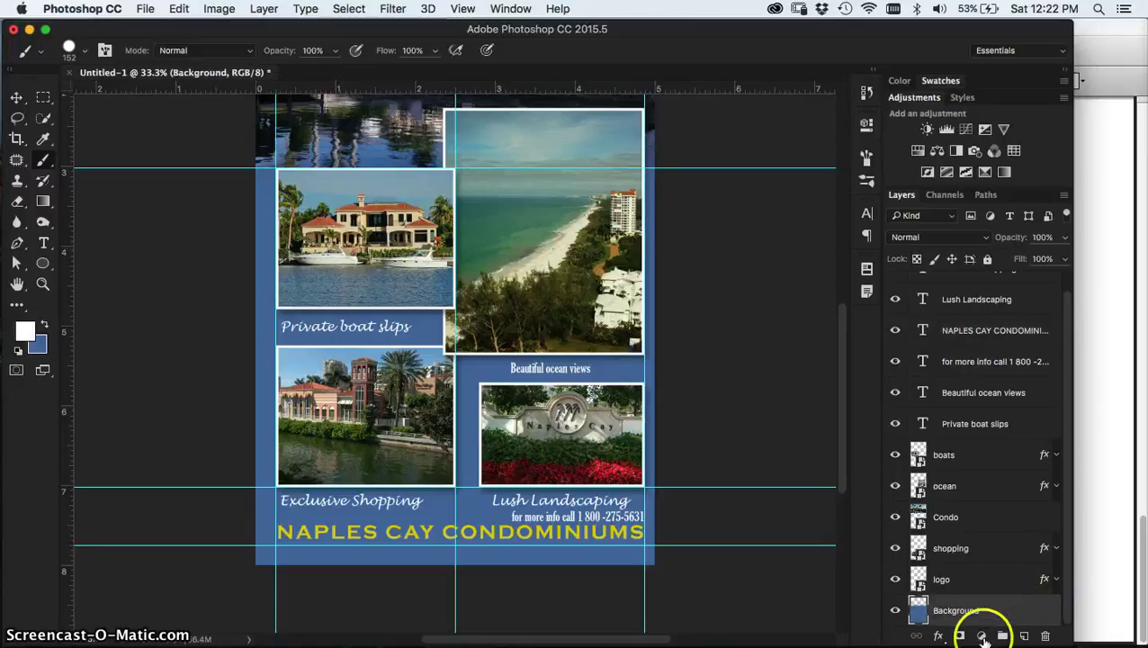
pyautogui.click(1023, 636)
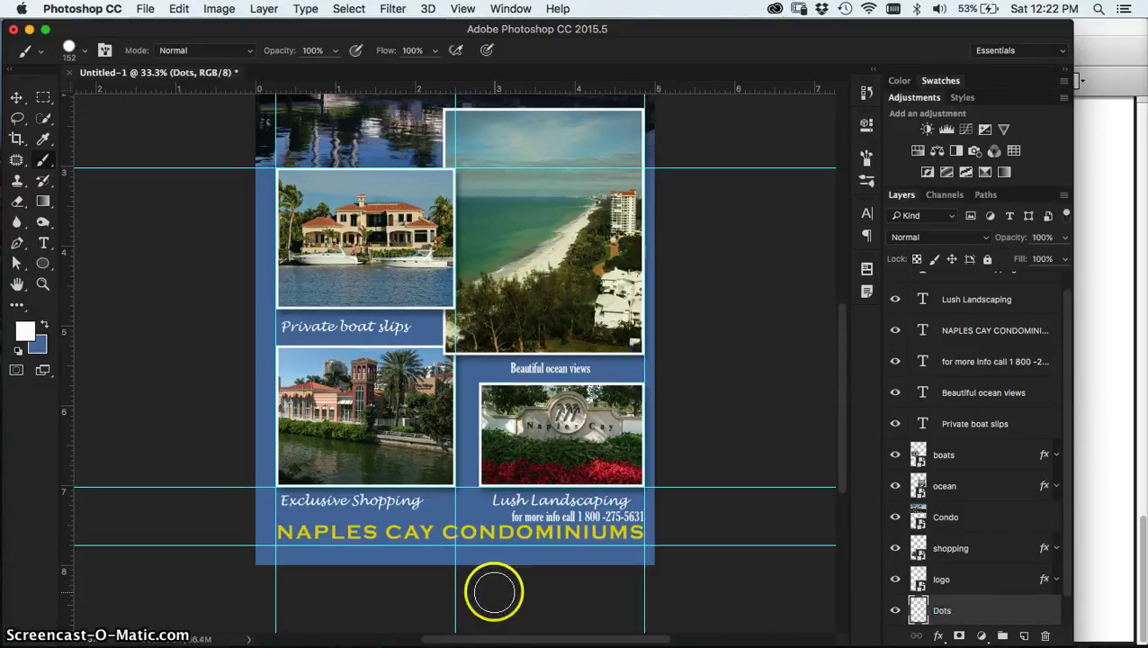
pyautogui.click(1091, 548)
pyautogui.scroll(4, 1017, 508)
pyautogui.scroll(10, 1017, 508)
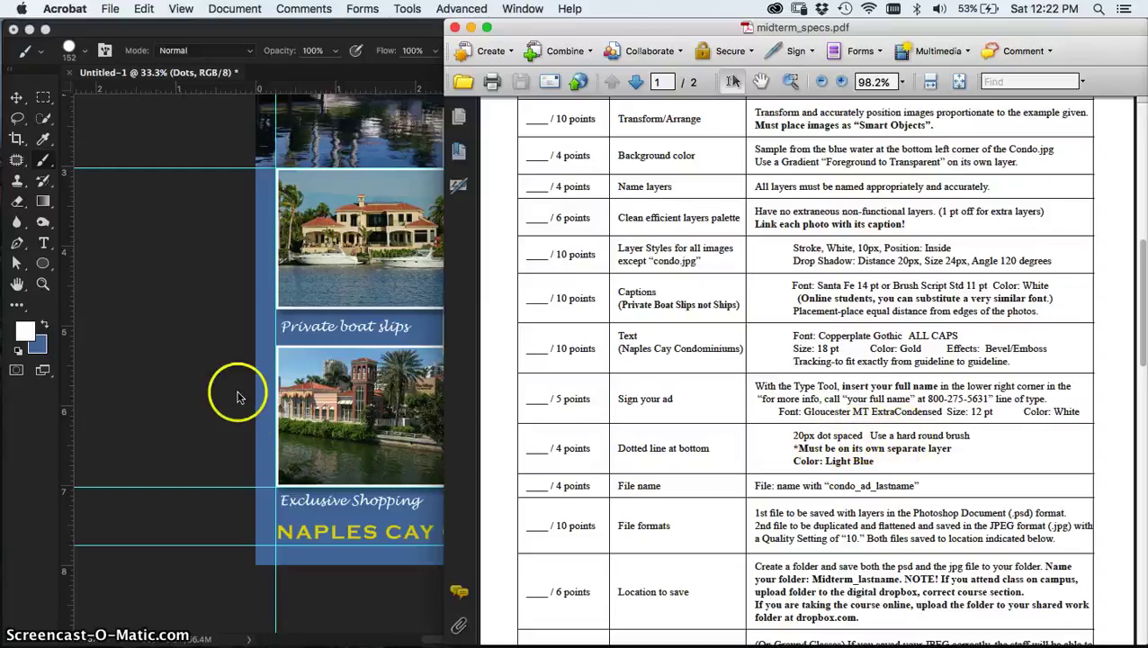
pyautogui.click(200, 382)
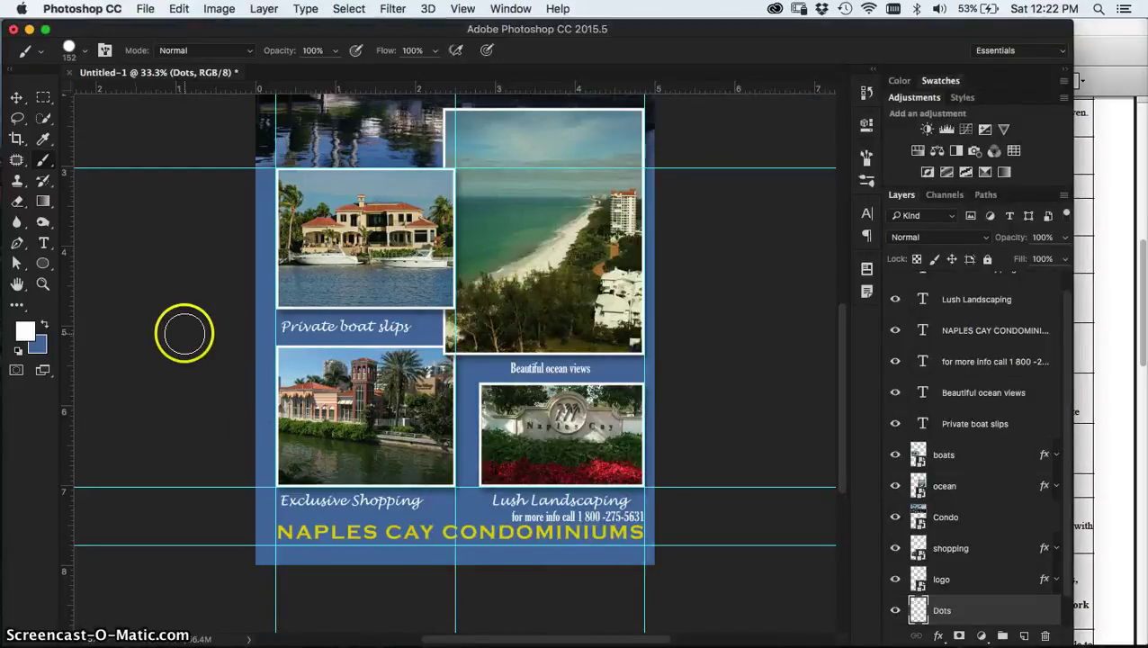
# - Set the foreground colour to light blue #7eb5fa, sampled from the flyer's blue background
pyautogui.click(26, 331)
pyautogui.moveTo(620, 214); pyautogui.dragTo(630, 225)
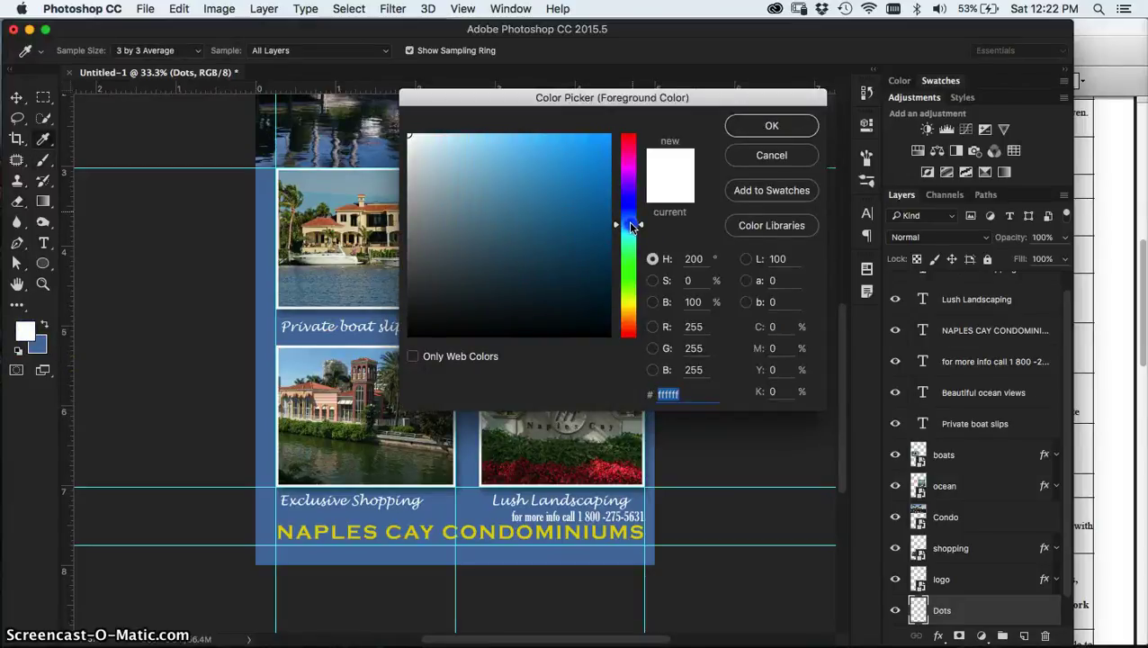
pyautogui.click(595, 139)
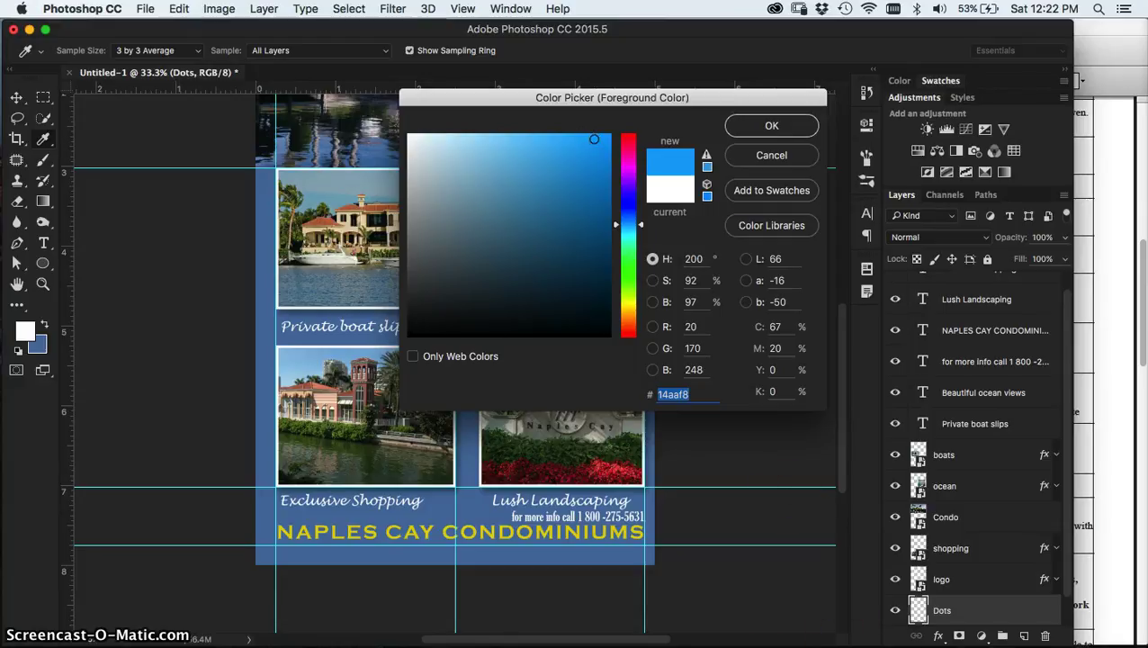
pyautogui.click(778, 642)
pyautogui.scroll(-10, 787, 514)
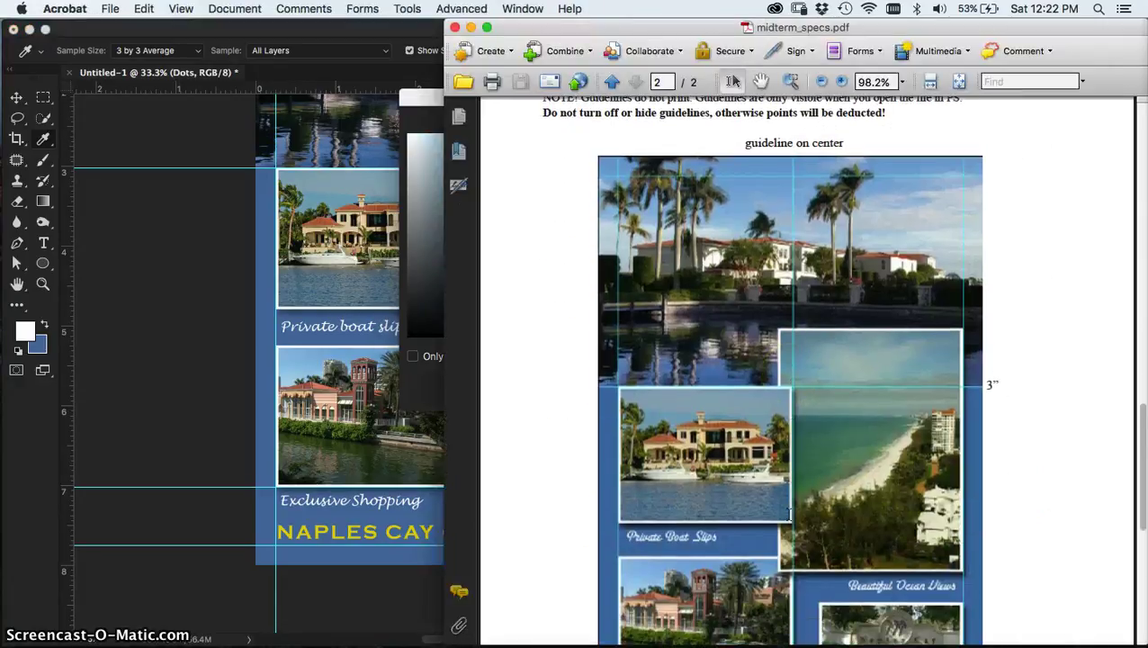
pyautogui.scroll(-5, 788, 514)
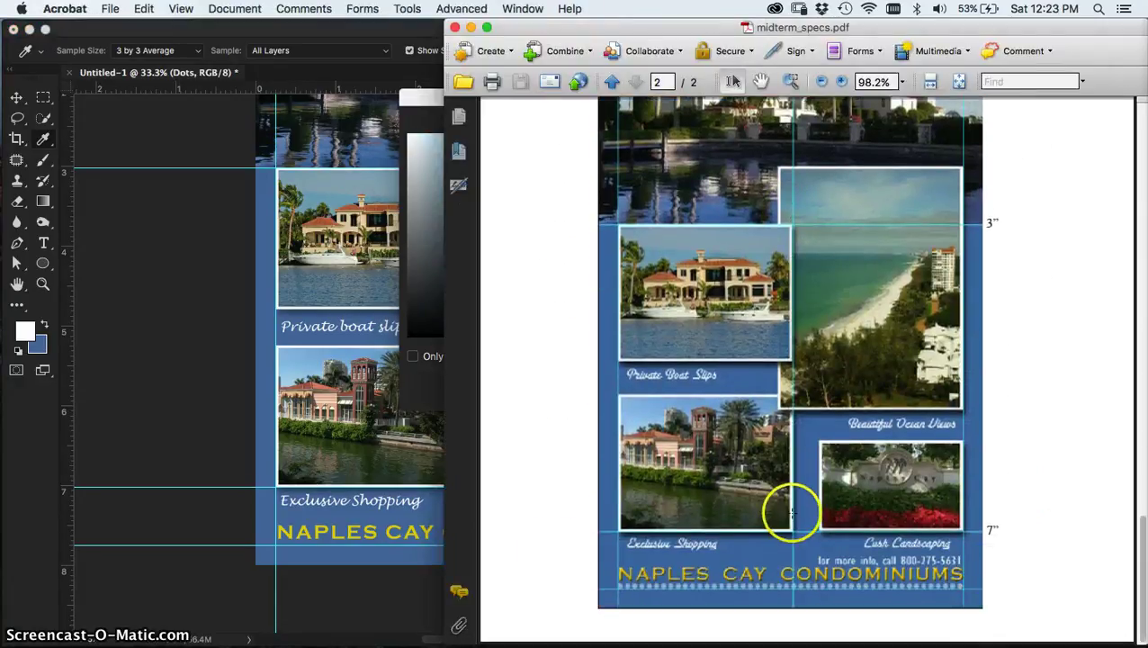
pyautogui.click(266, 524)
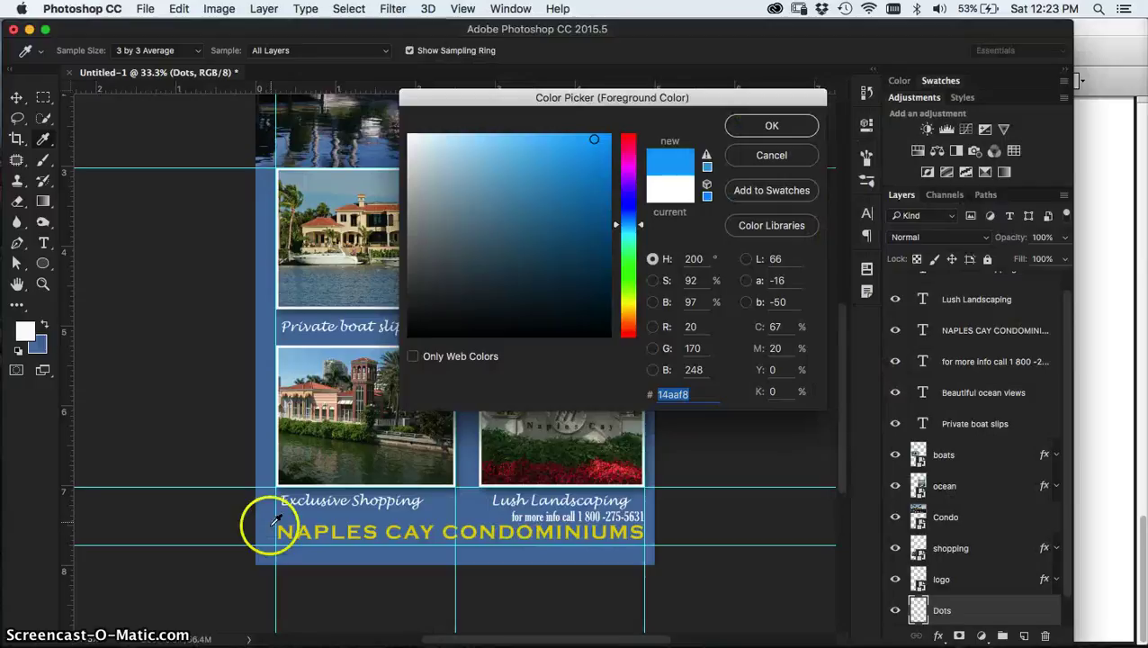
pyautogui.click(268, 531)
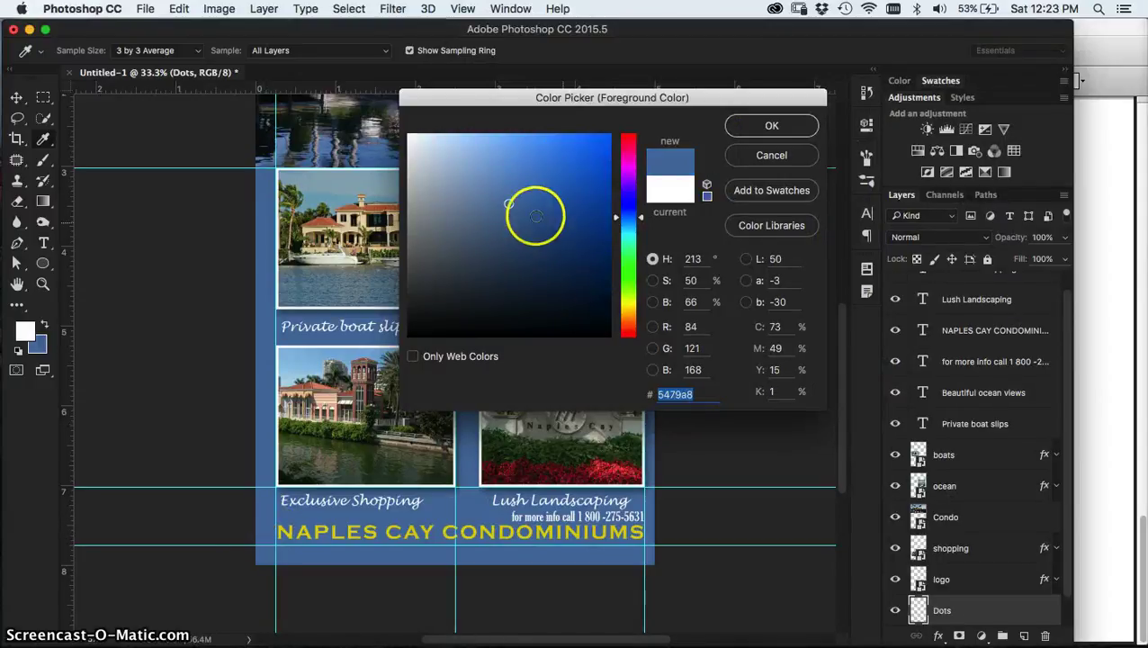
pyautogui.click(507, 186)
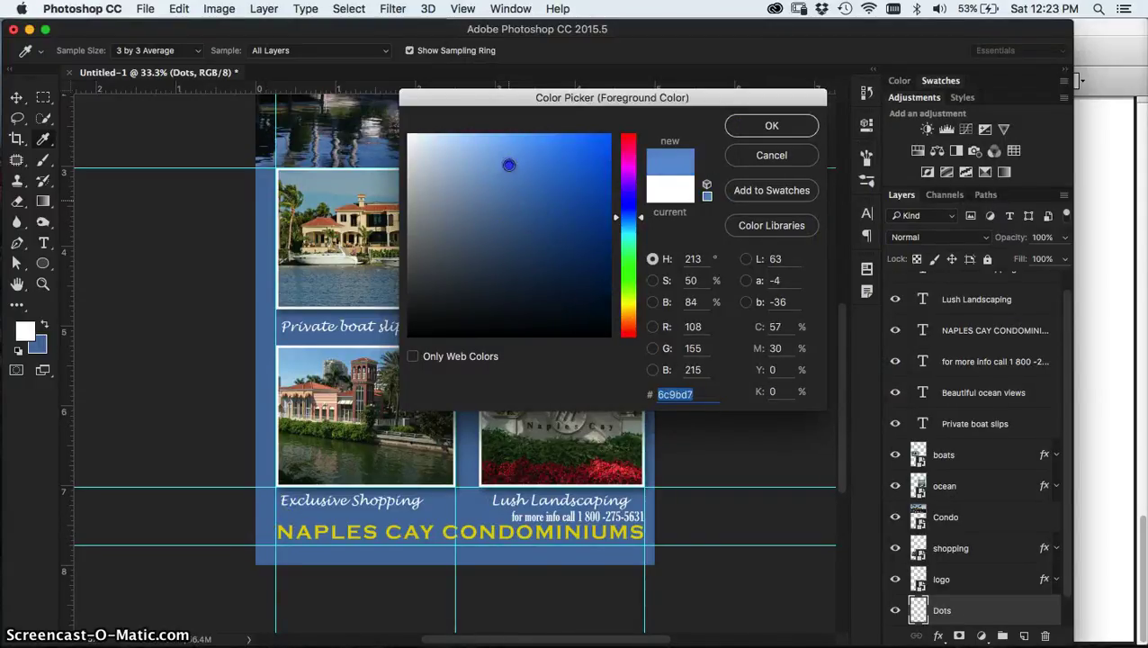
pyautogui.moveTo(508, 164); pyautogui.dragTo(507, 141)
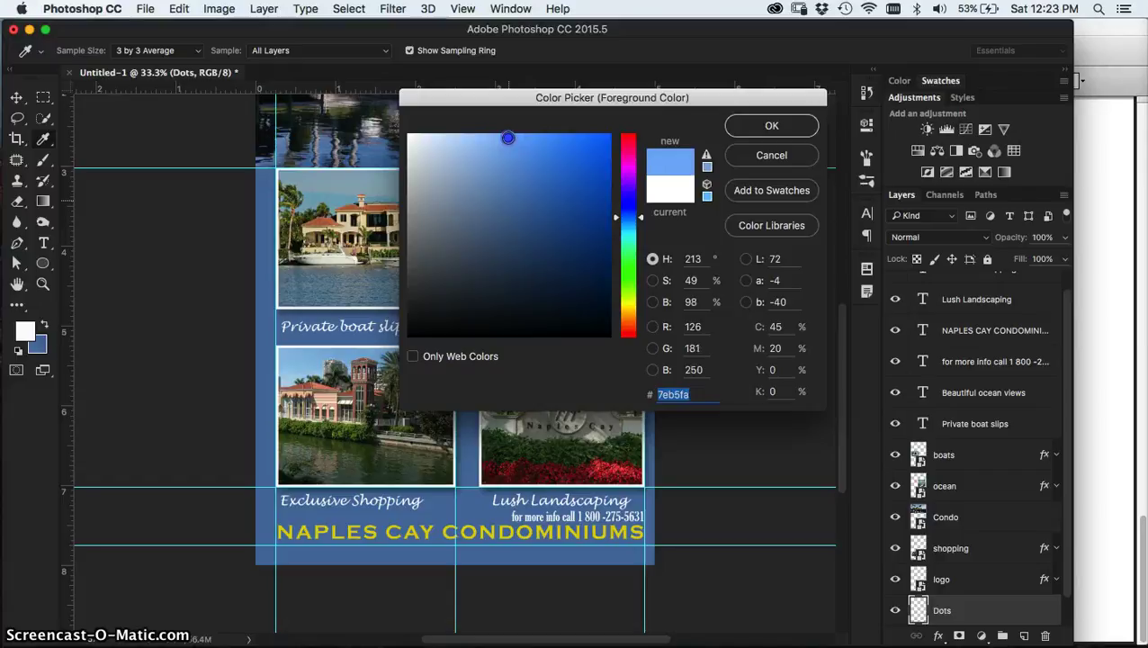
pyautogui.click(774, 125)
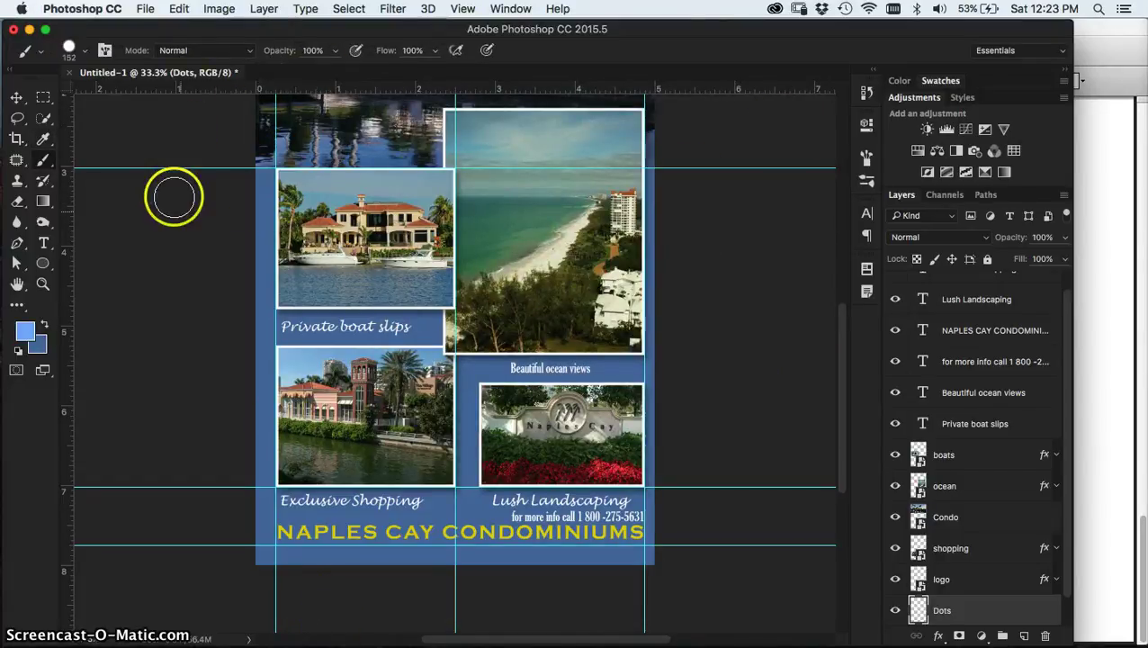
# - Set the hard round brush tip to 20 px size with 189% spacing
pyautogui.click(104, 50)
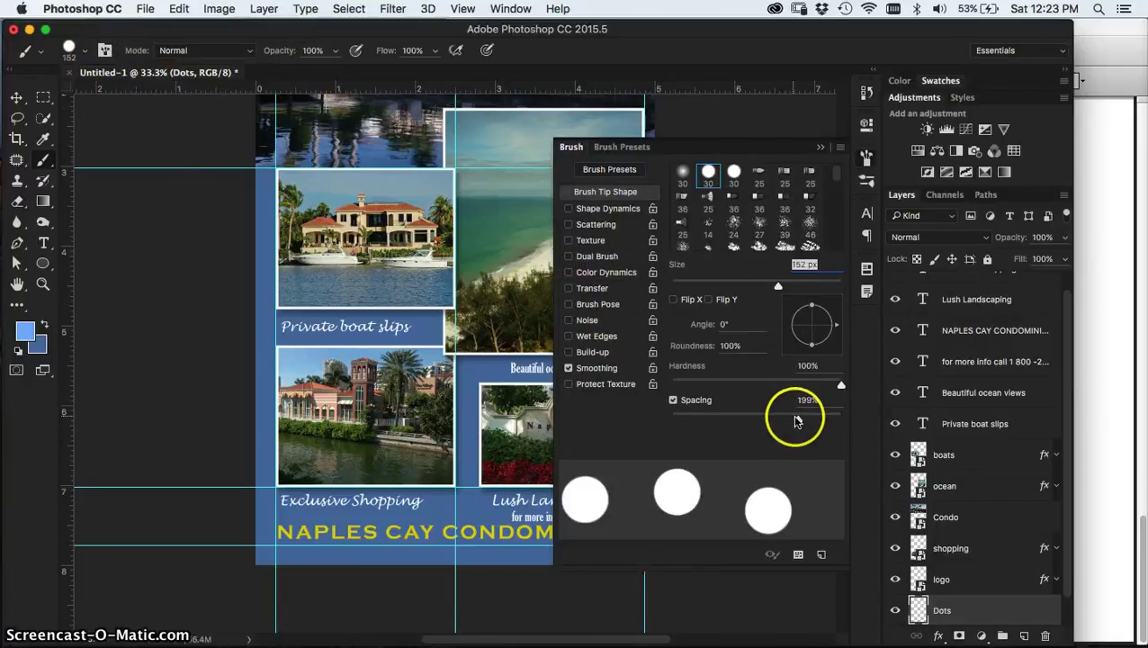
pyautogui.moveTo(799, 421)
pyautogui.mouseDown()
pyautogui.moveTo(820, 421)
pyautogui.moveTo(773, 419)
pyautogui.moveTo(794, 418)
pyautogui.mouseUp()
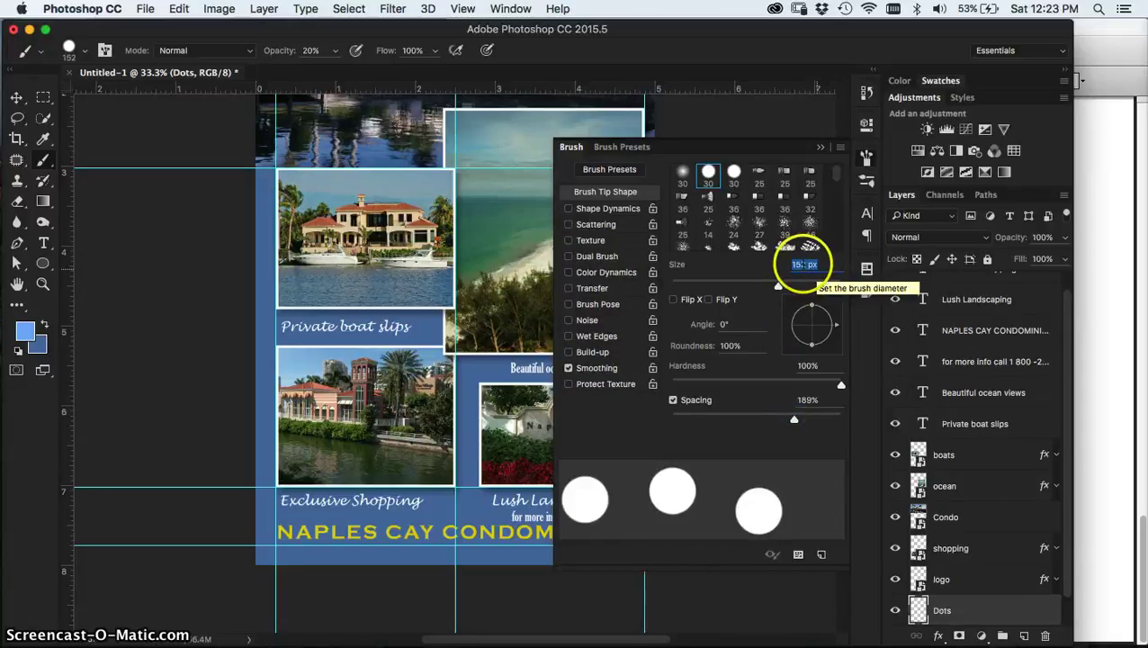
pyautogui.write('20')
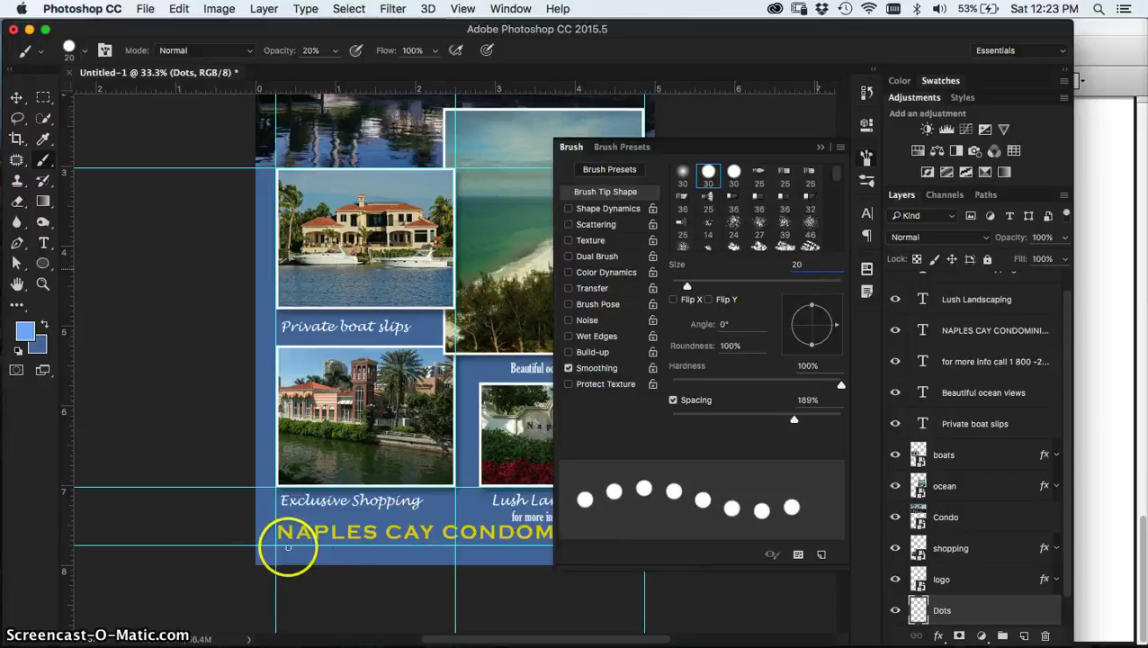
pyautogui.click(783, 645)
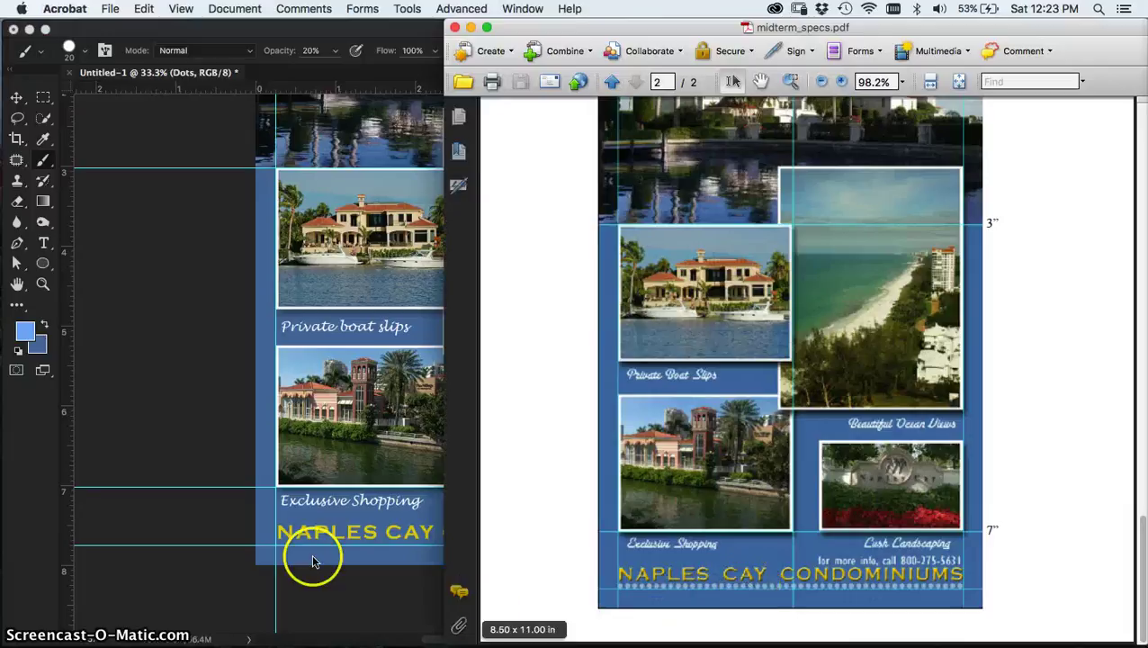
pyautogui.click(280, 547)
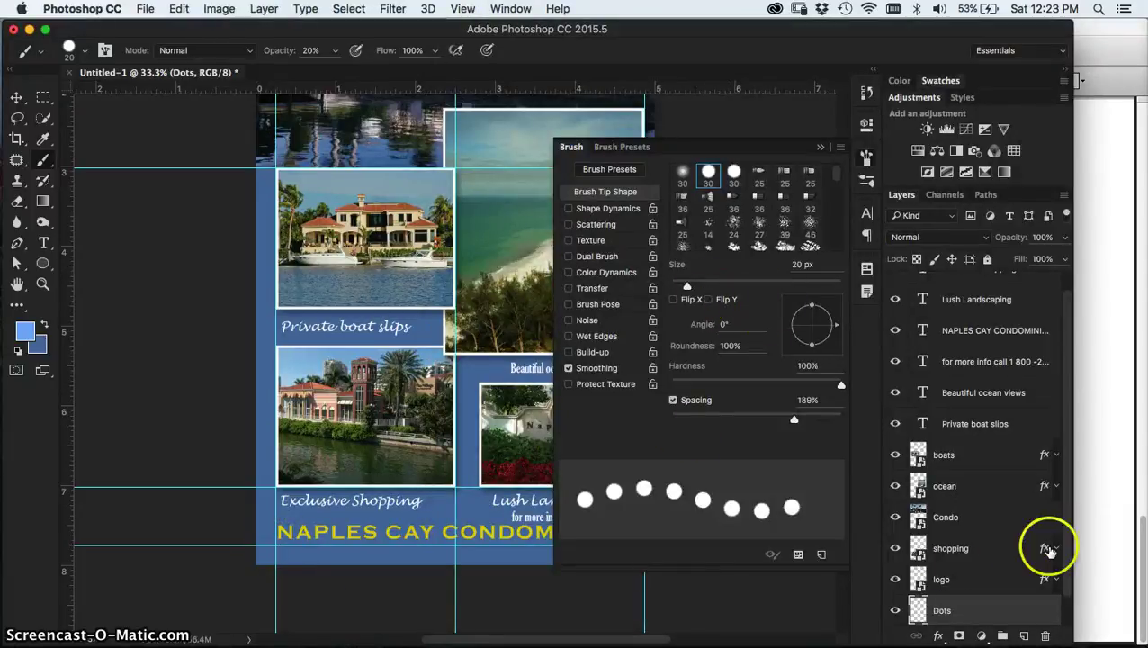
pyautogui.click(1095, 537)
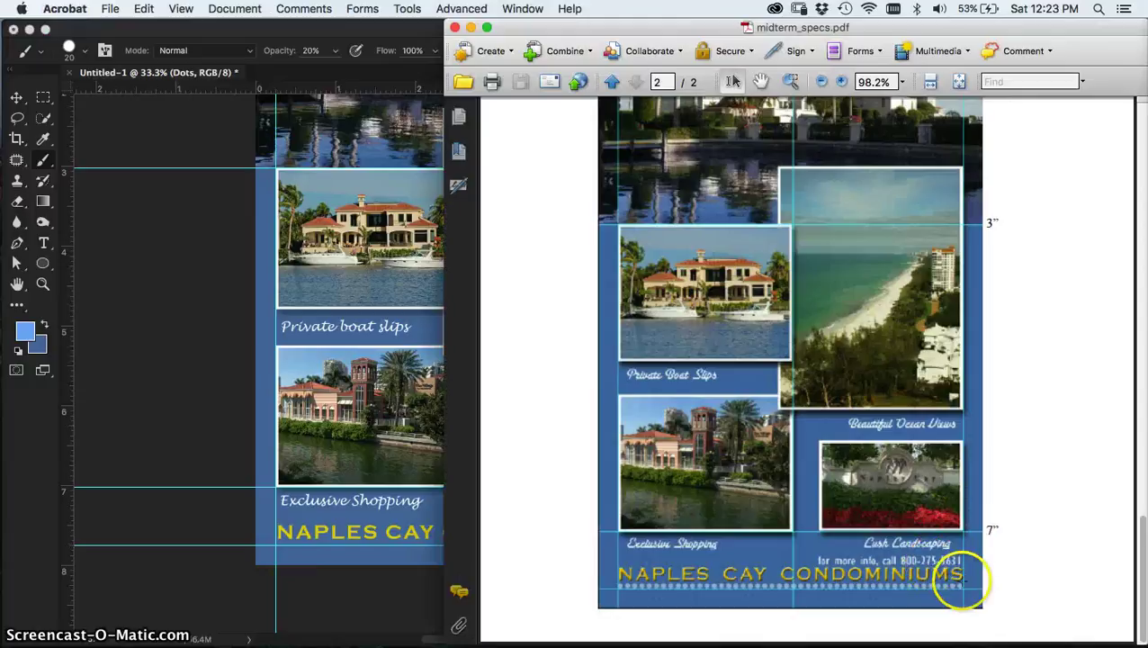
# - Paint the light-blue dot row along the guide below the title and zoom to 100%
pyautogui.scroll(10, 914, 191)
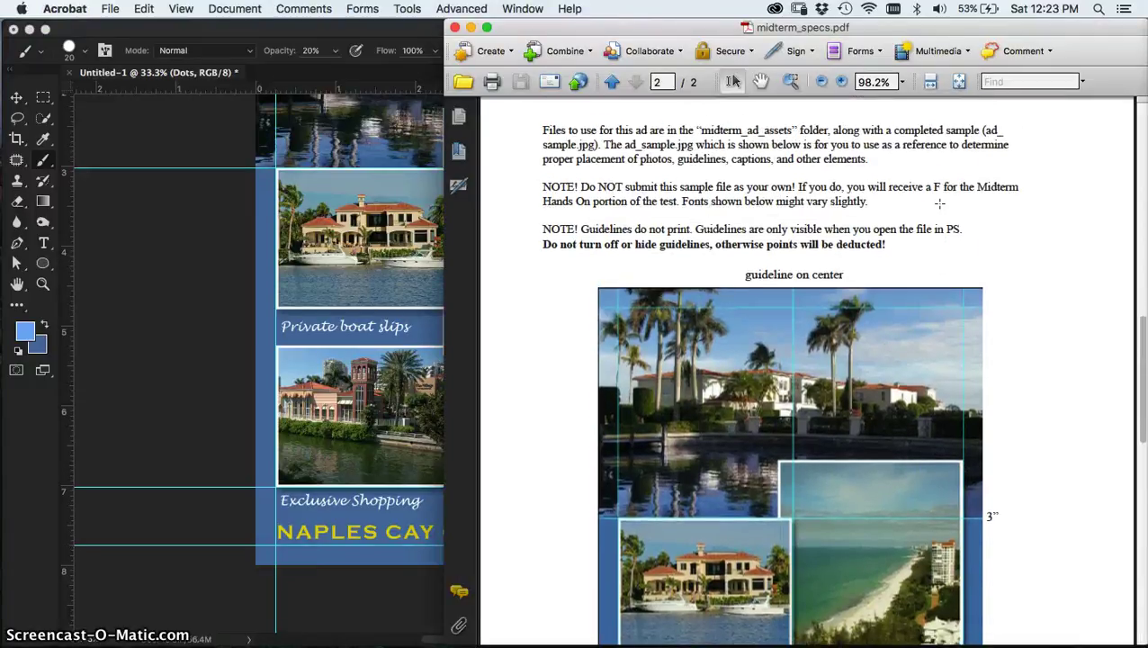
pyautogui.scroll(-1, 928, 198)
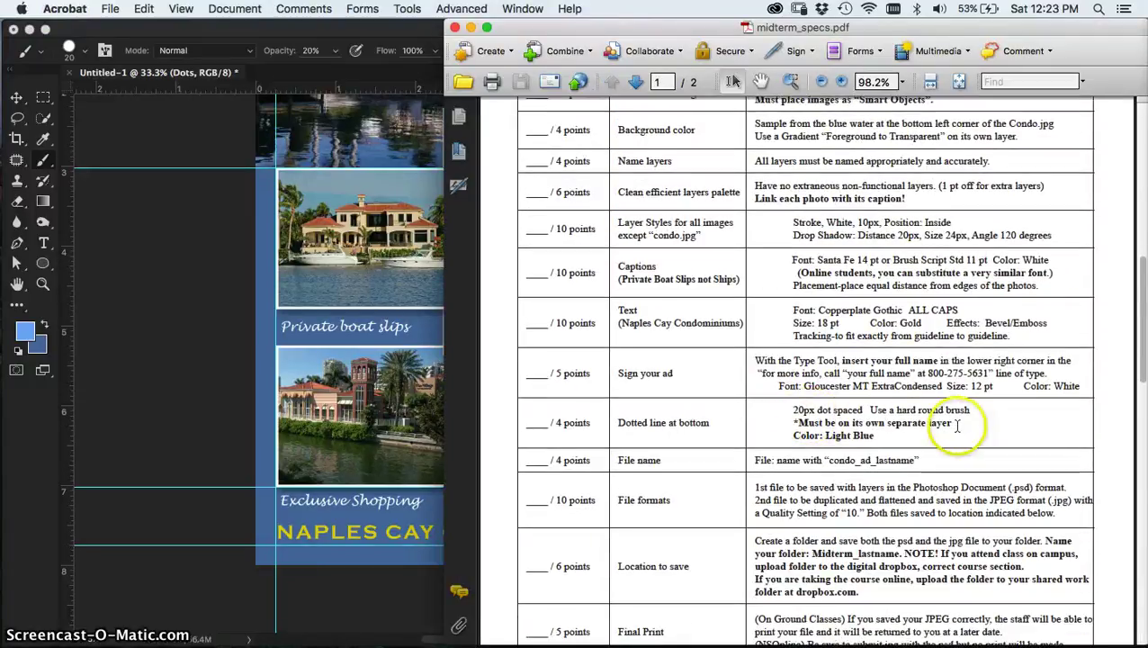
pyautogui.click(275, 534)
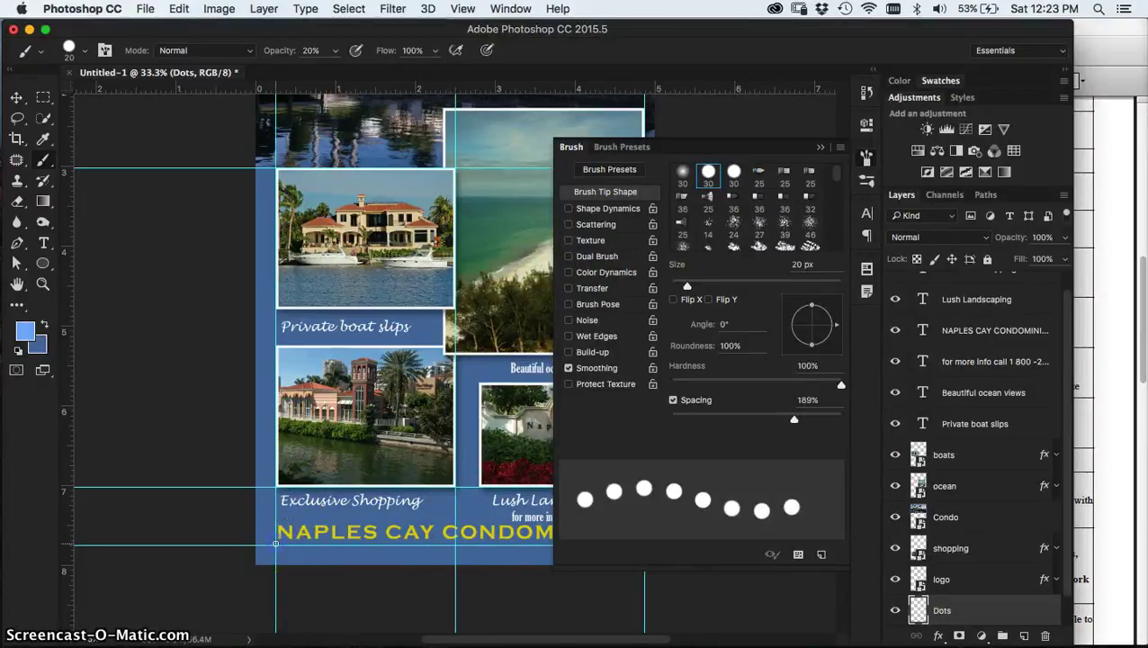
pyautogui.hscroll(5, 405, 545)
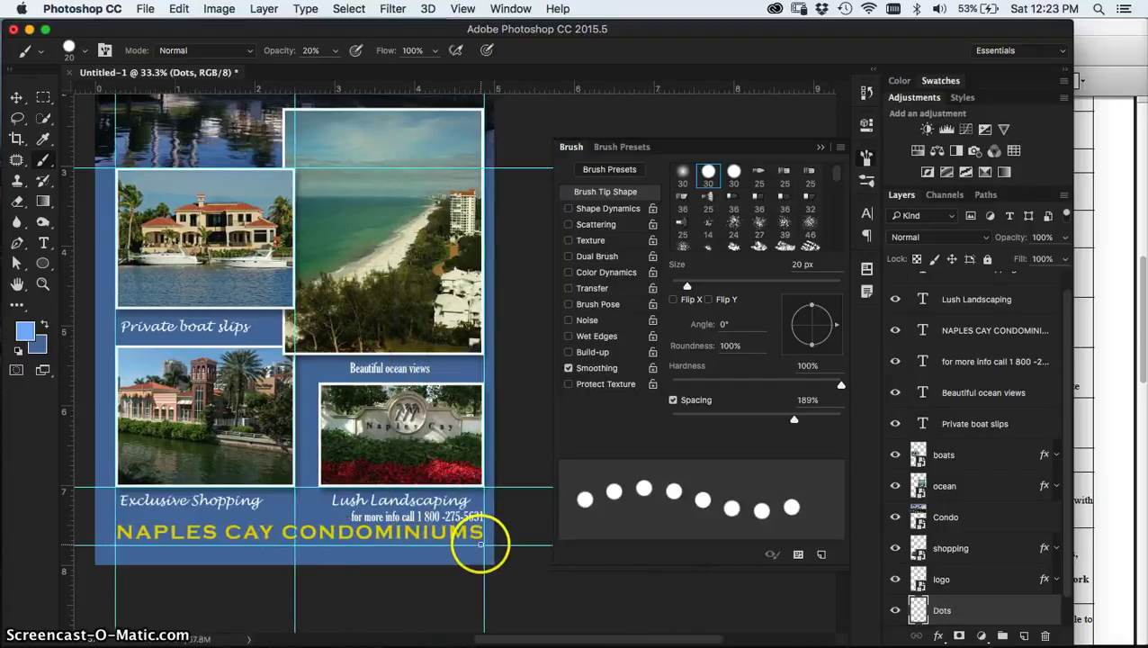
pyautogui.click(482, 543)
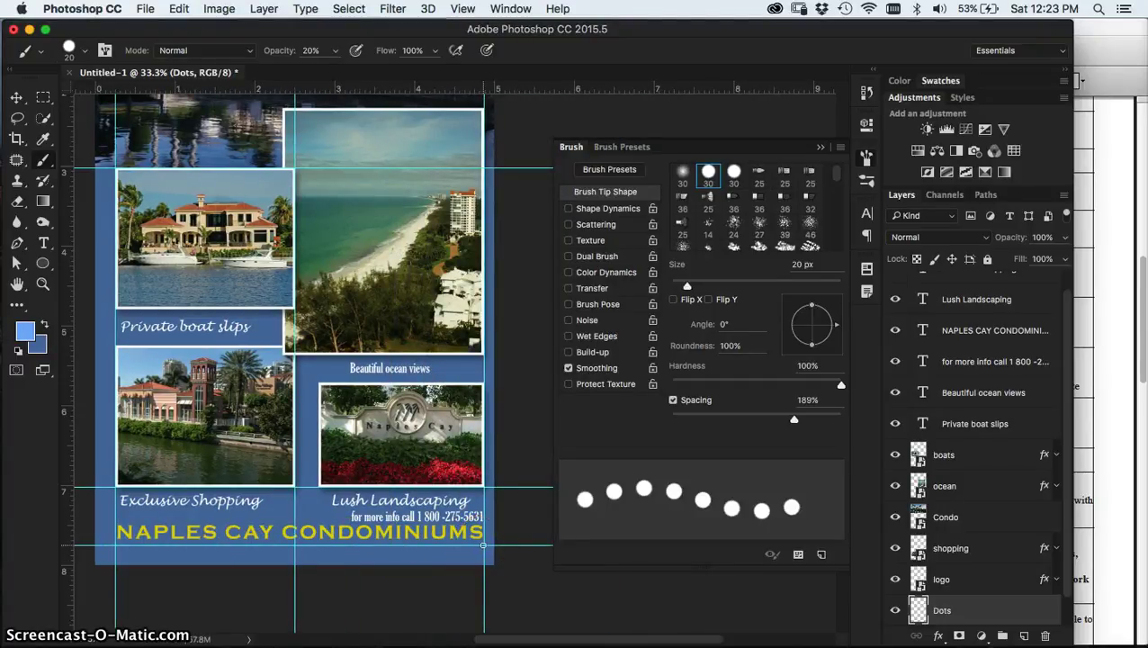
pyautogui.press('super+equal')
pyautogui.press('super+equal')
pyautogui.press('super+equal')
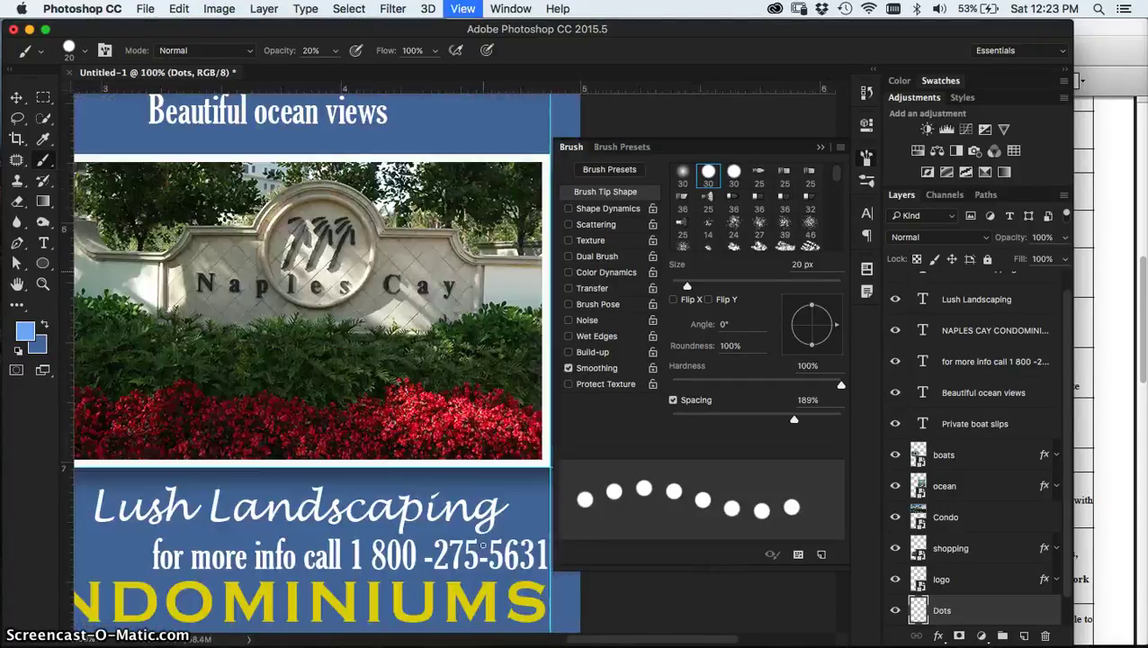
pyautogui.hscroll(-10, 483, 544)
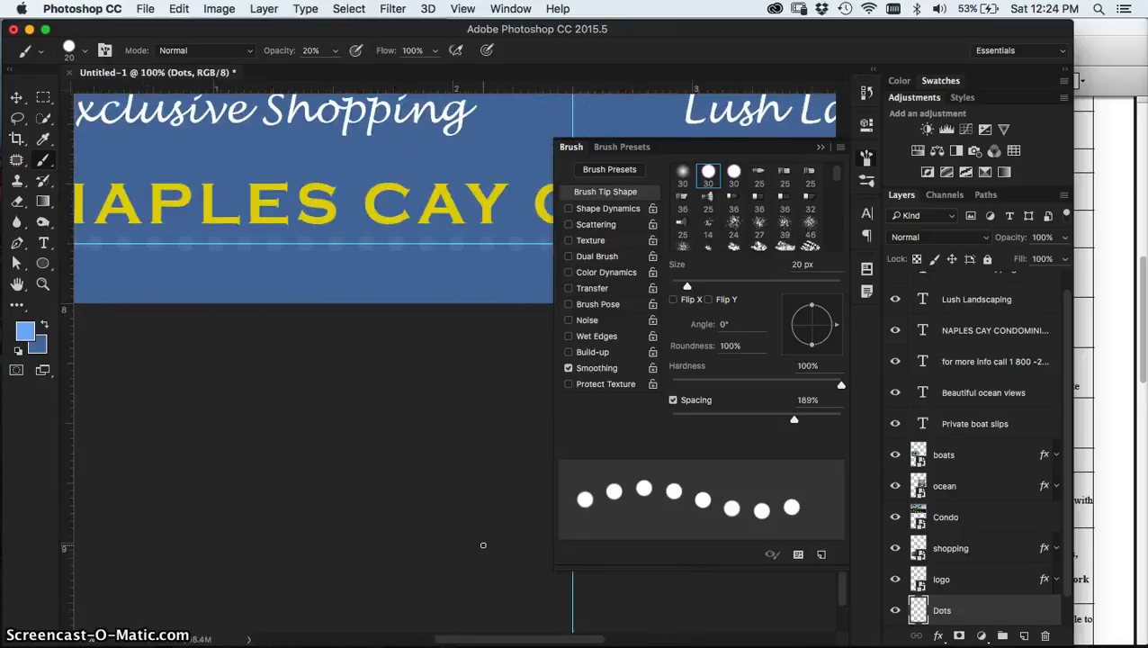
pyautogui.scroll(3, 482, 545)
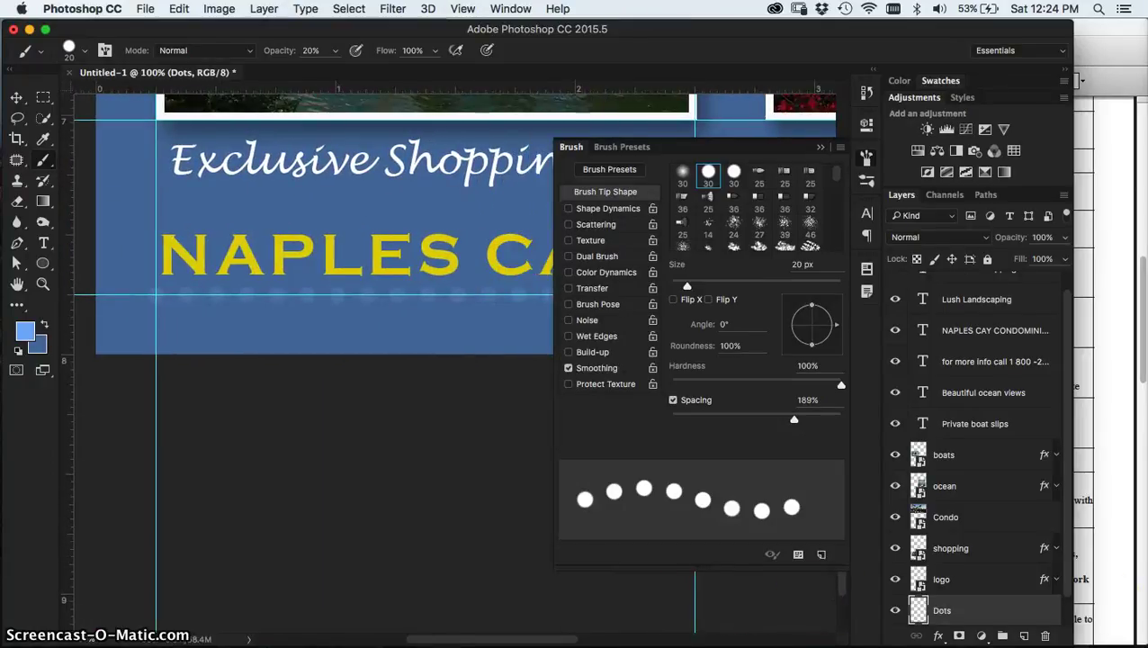
# - Scroll the specs PDF to compare the dotted line with the sample ad
pyautogui.click(1113, 599)
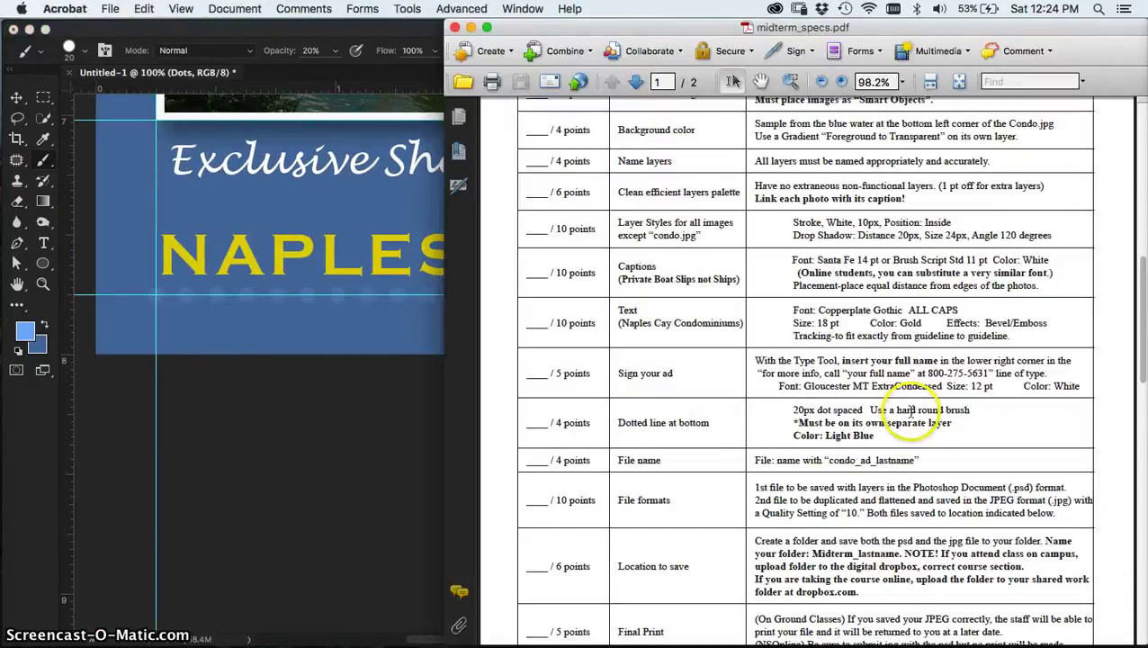
pyautogui.scroll(-10, 904, 405)
pyautogui.scroll(-2, 886, 429)
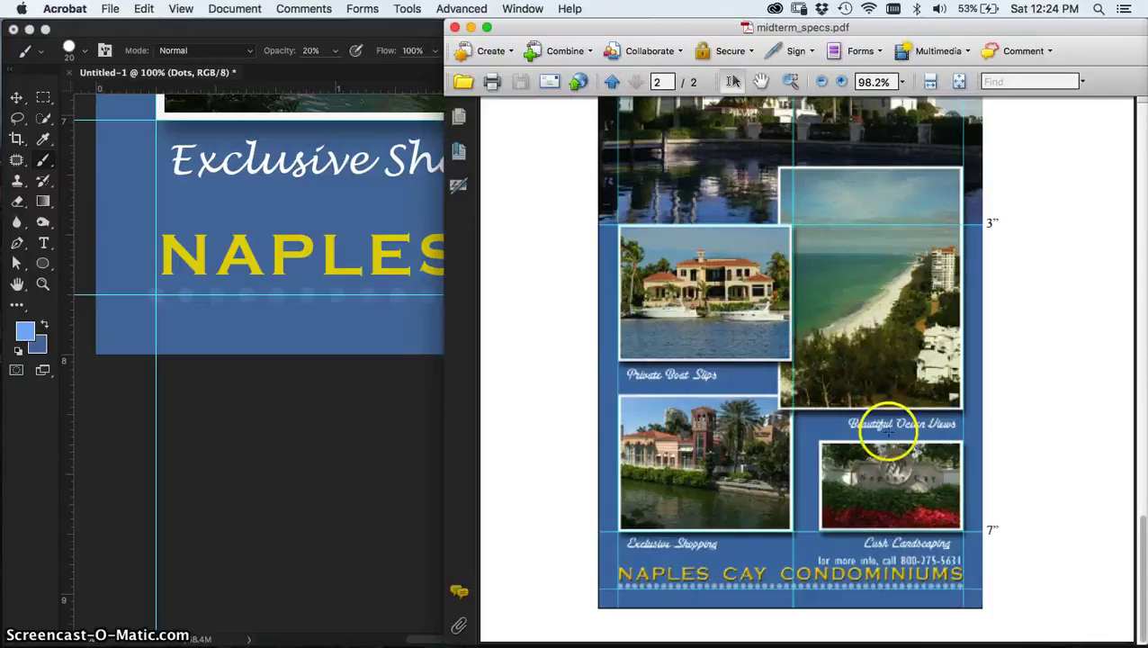
pyautogui.scroll(5, 355, 332)
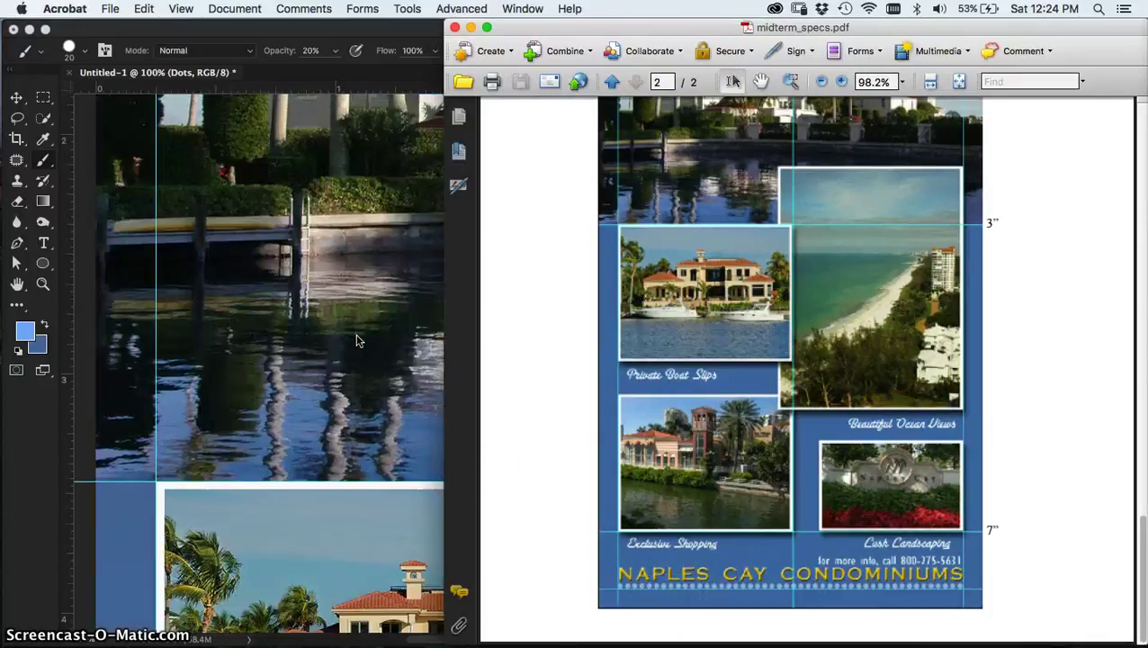
pyautogui.scroll(-5, 355, 333)
pyautogui.scroll(1, 355, 340)
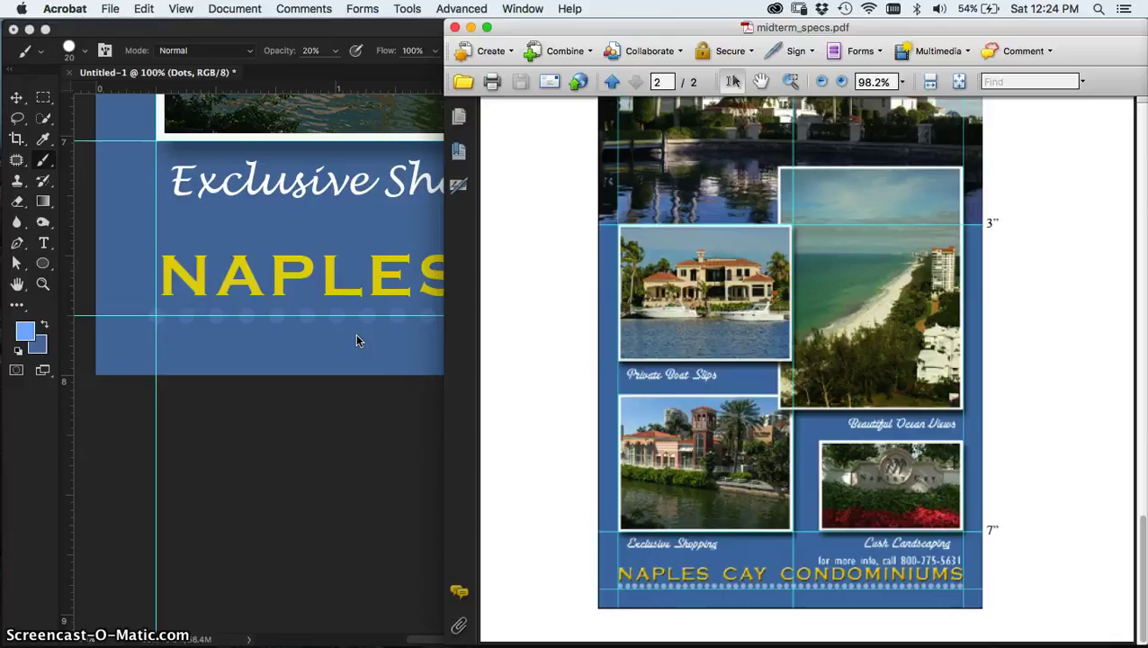
# - Dab a test dot, then set the brush to 100% opacity and 30 px size
pyautogui.click(307, 376)
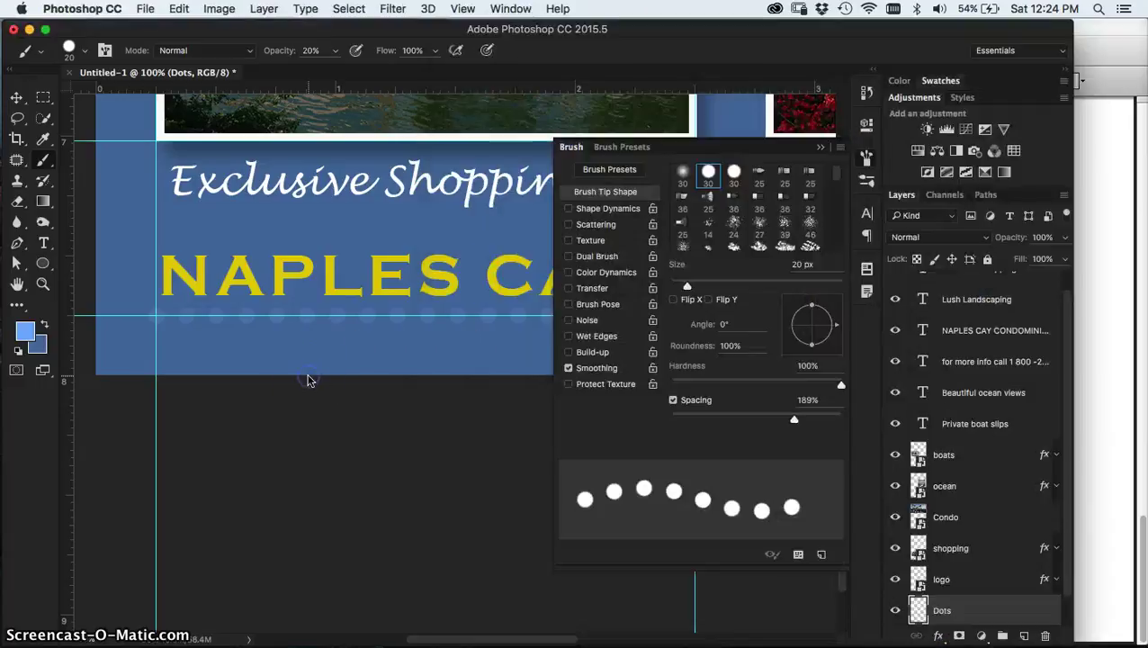
pyautogui.click(267, 353)
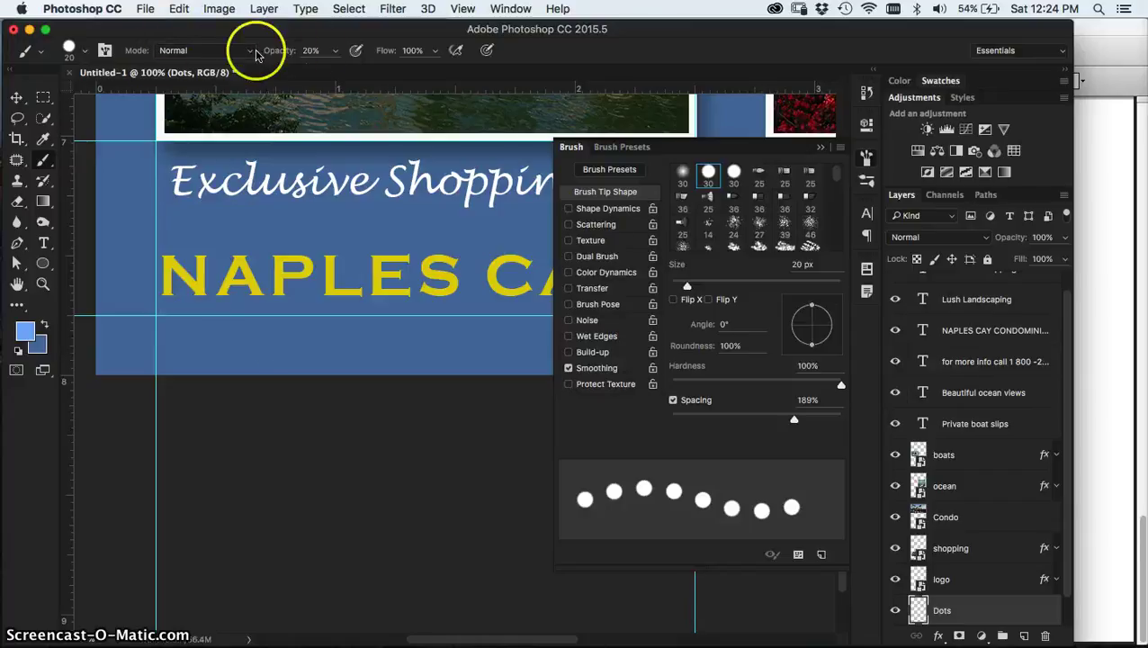
pyautogui.moveTo(277, 50); pyautogui.dragTo(360, 52)
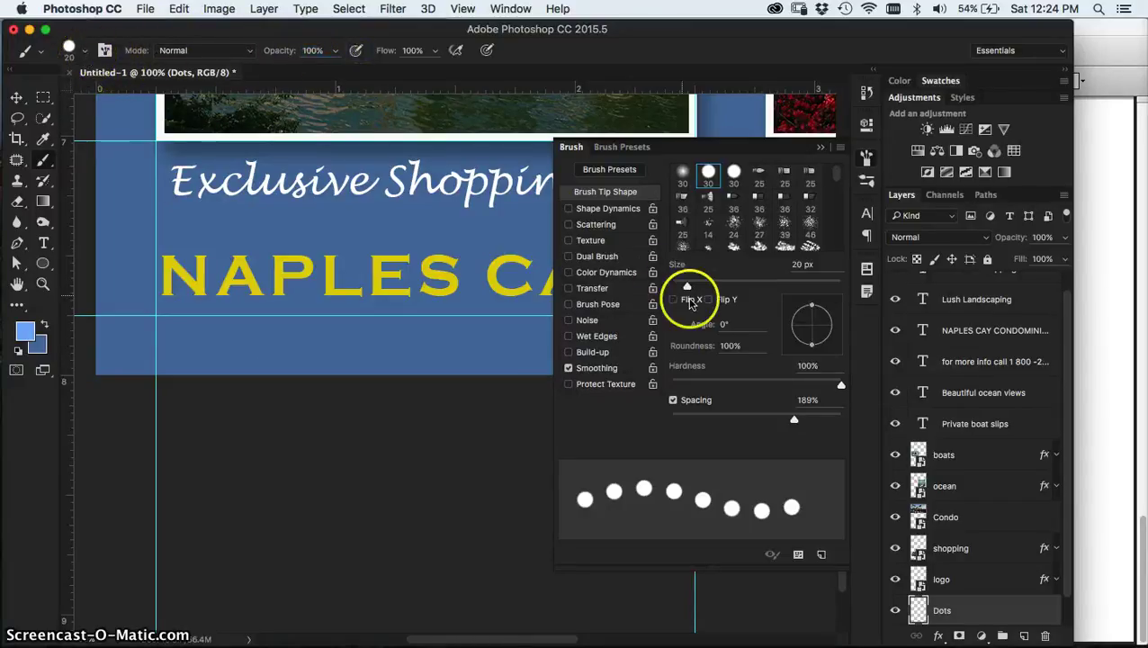
pyautogui.click(797, 264)
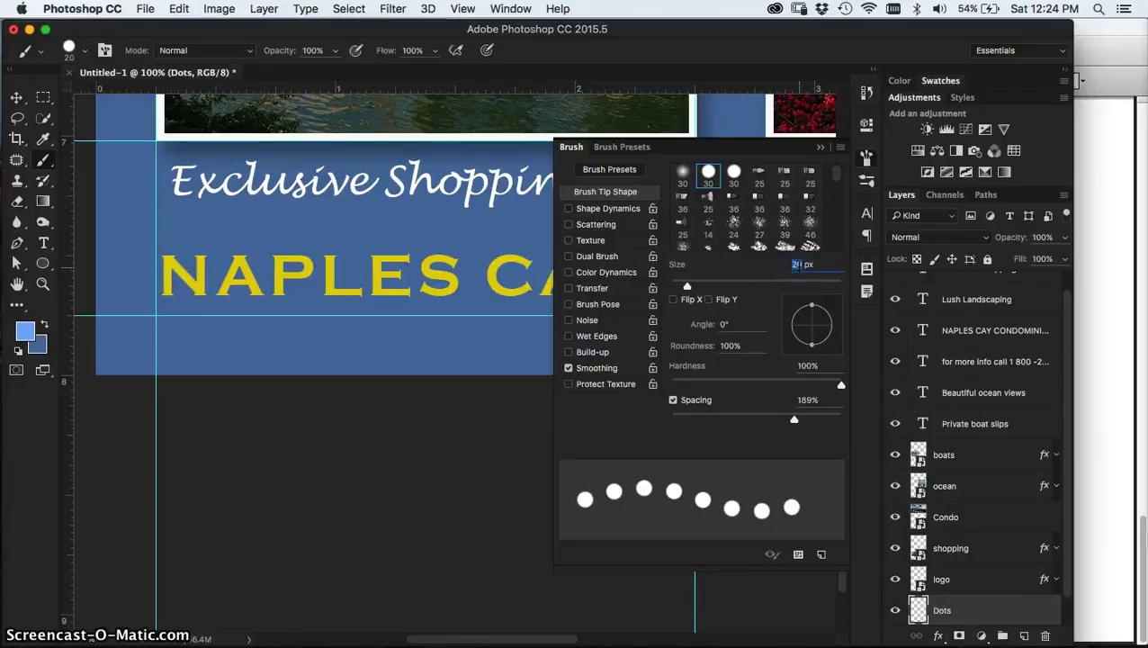
pyautogui.write('40')
pyautogui.press('Tab')
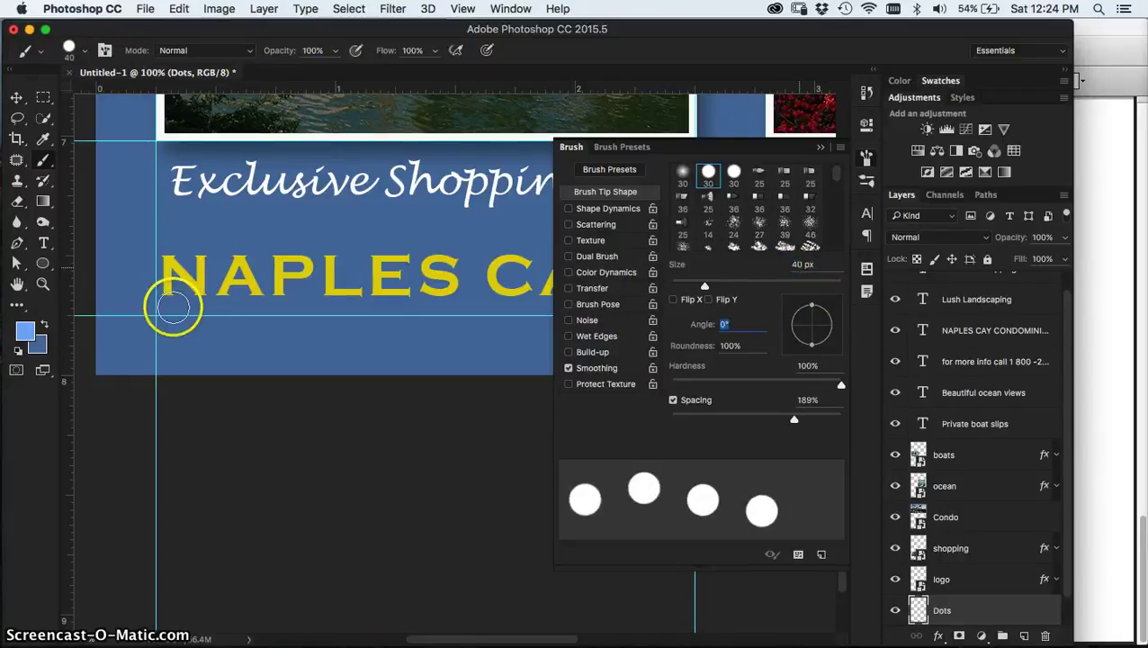
pyautogui.click(795, 268)
pyautogui.write('30')
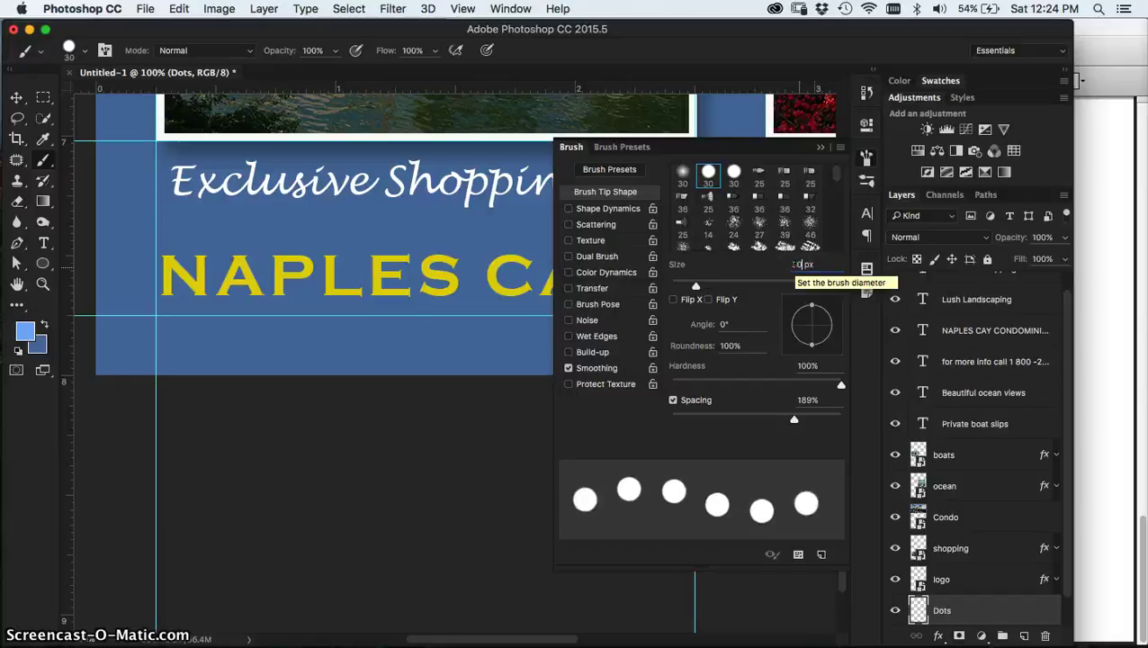
# - Paint the first dot where the guides cross and a trial row of dots
pyautogui.click(155, 315)
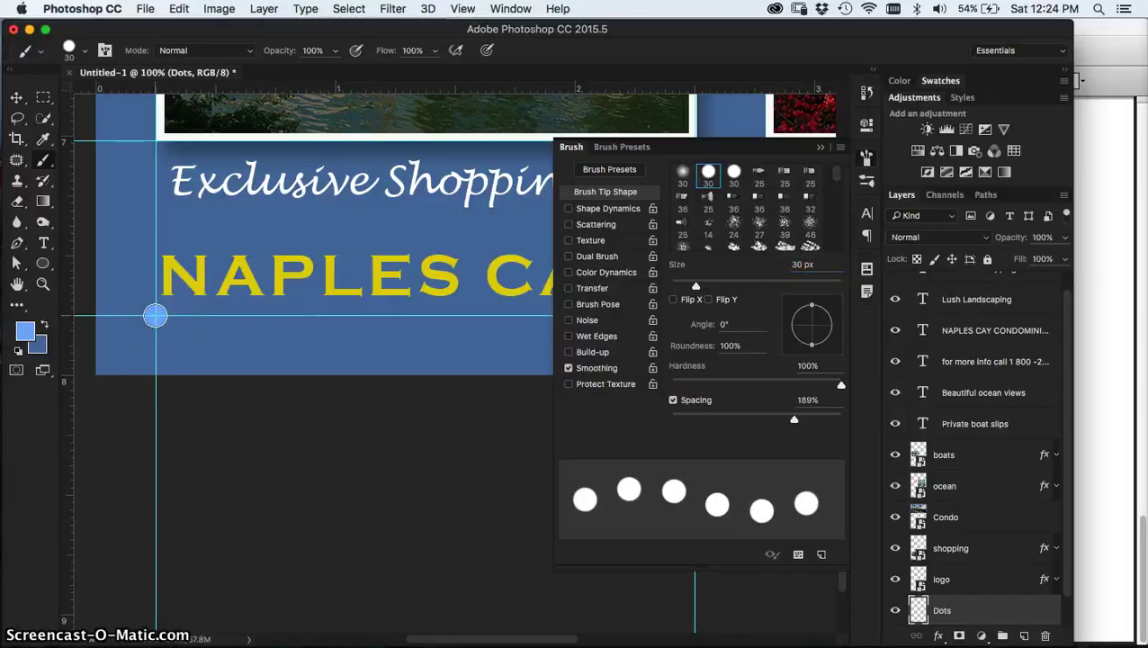
pyautogui.press('super+minus')
pyautogui.press('super+minus')
pyautogui.moveTo(210, 323); pyautogui.dragTo(239, 332)
pyautogui.press('super+minus')
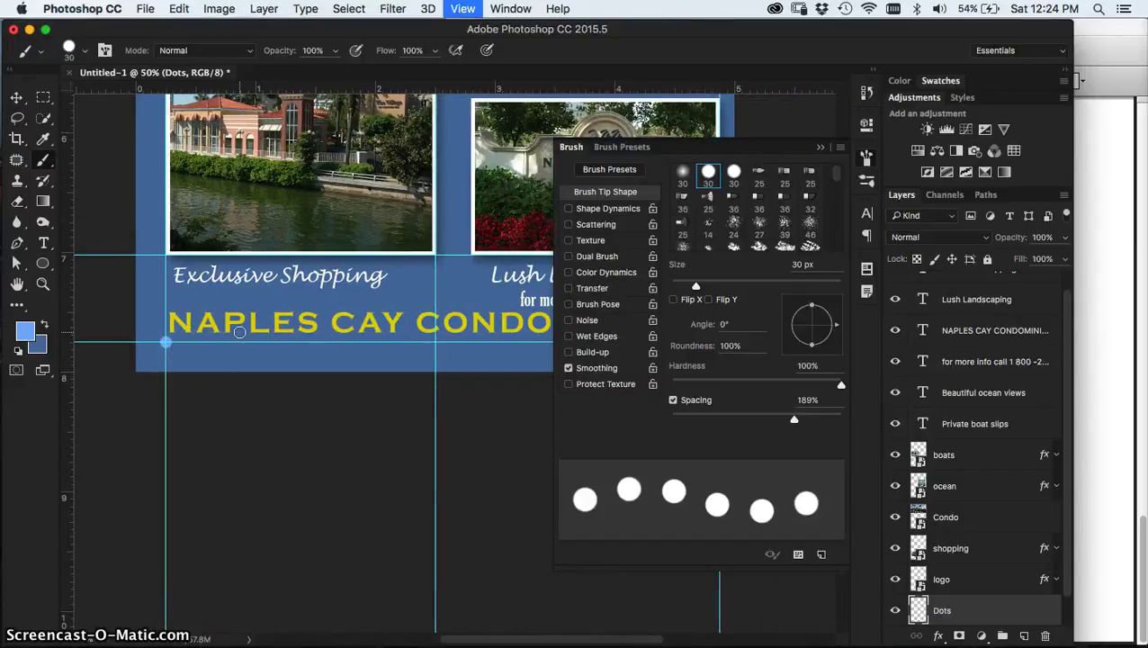
pyautogui.hscroll(5, 360, 360)
pyautogui.click(416, 361)
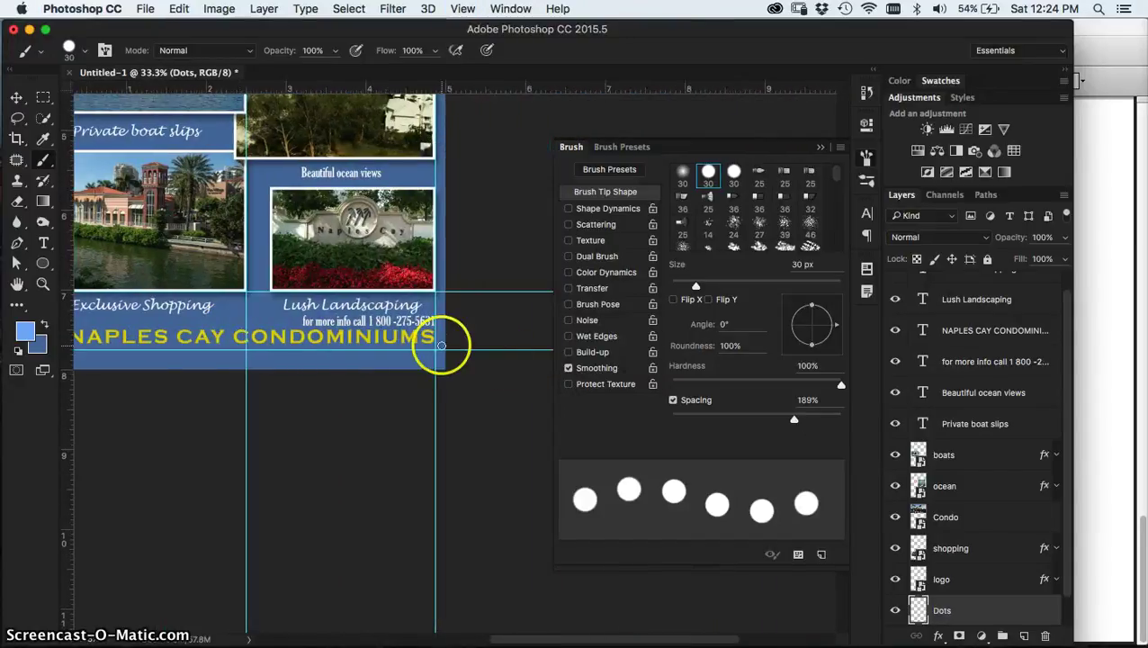
pyautogui.keyDown('shift'); pyautogui.click(435, 350); pyautogui.keyUp('shift')
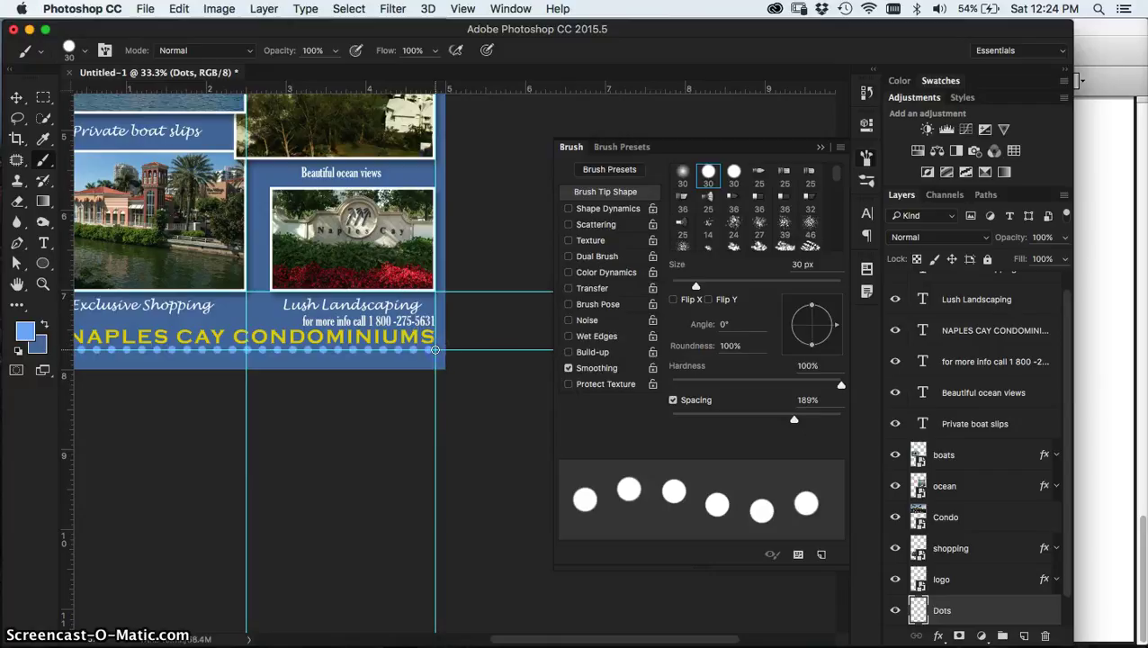
# - Undo the misplaced row and repaint the dotted line from the left guide across beneath the title
pyautogui.press('super+z')
pyautogui.hscroll(-5, 409, 348)
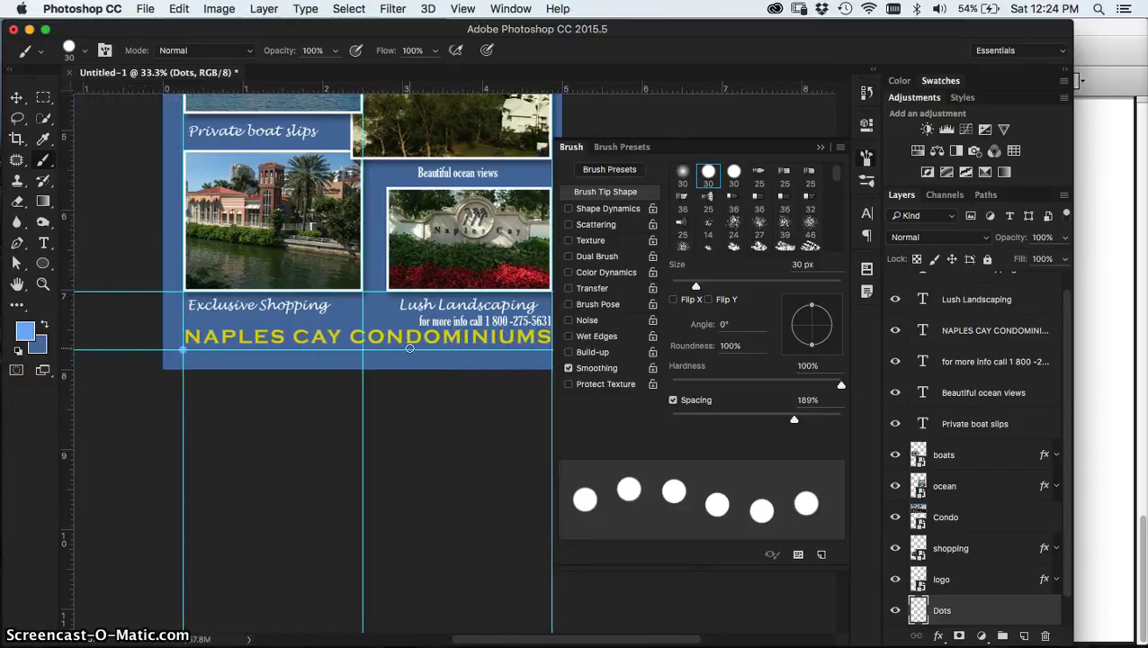
pyautogui.click(182, 349)
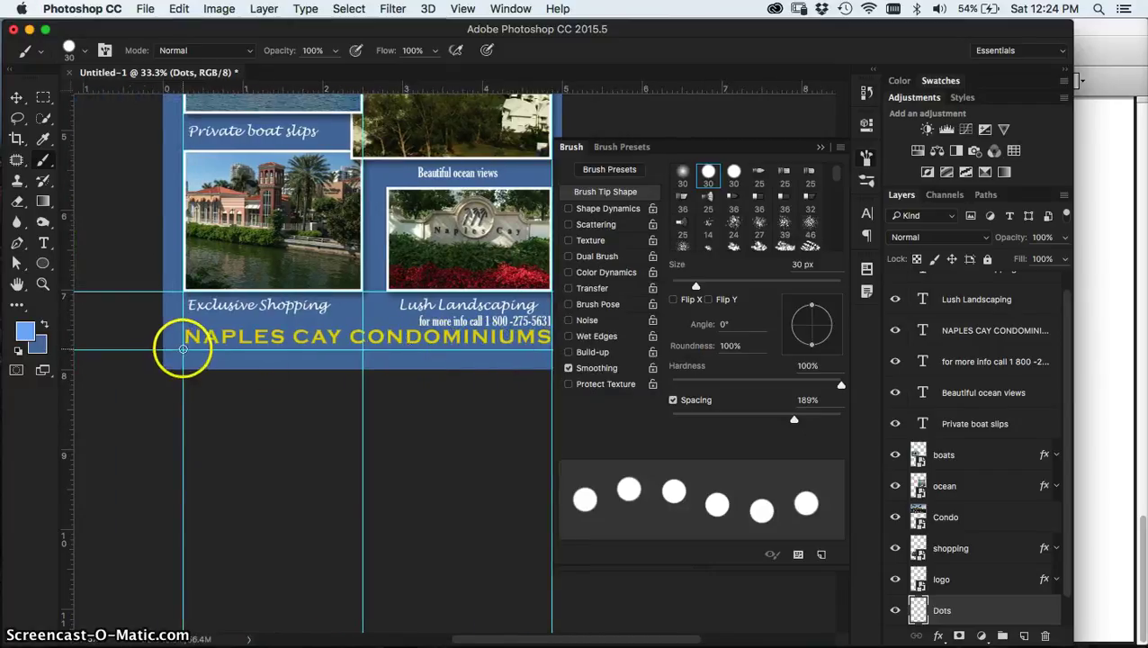
pyautogui.moveTo(267, 348)
pyautogui.mouseDown()
pyautogui.moveTo(482, 359)
pyautogui.moveTo(544, 349)
pyautogui.mouseUp()
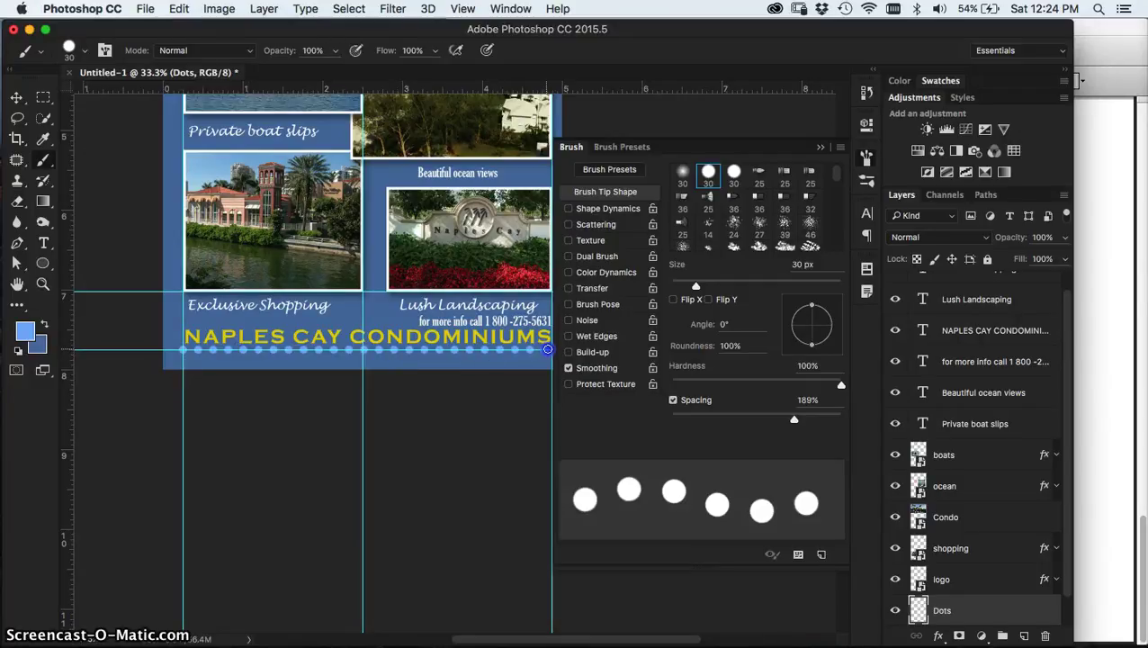
pyautogui.click(300, 435)
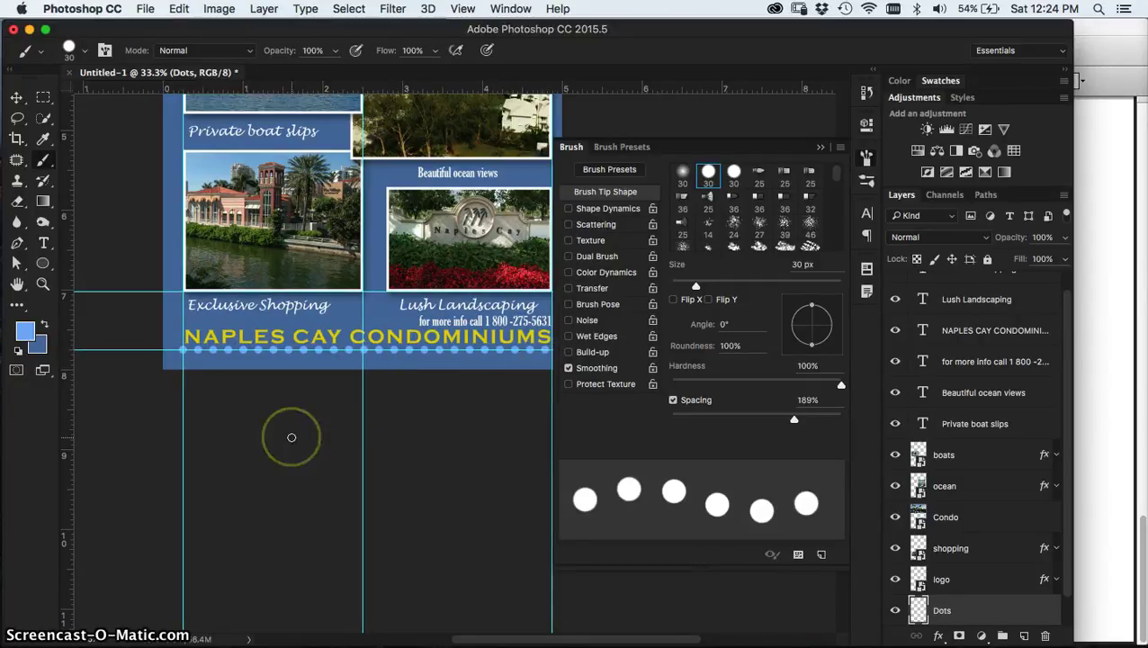
pyautogui.press('v')
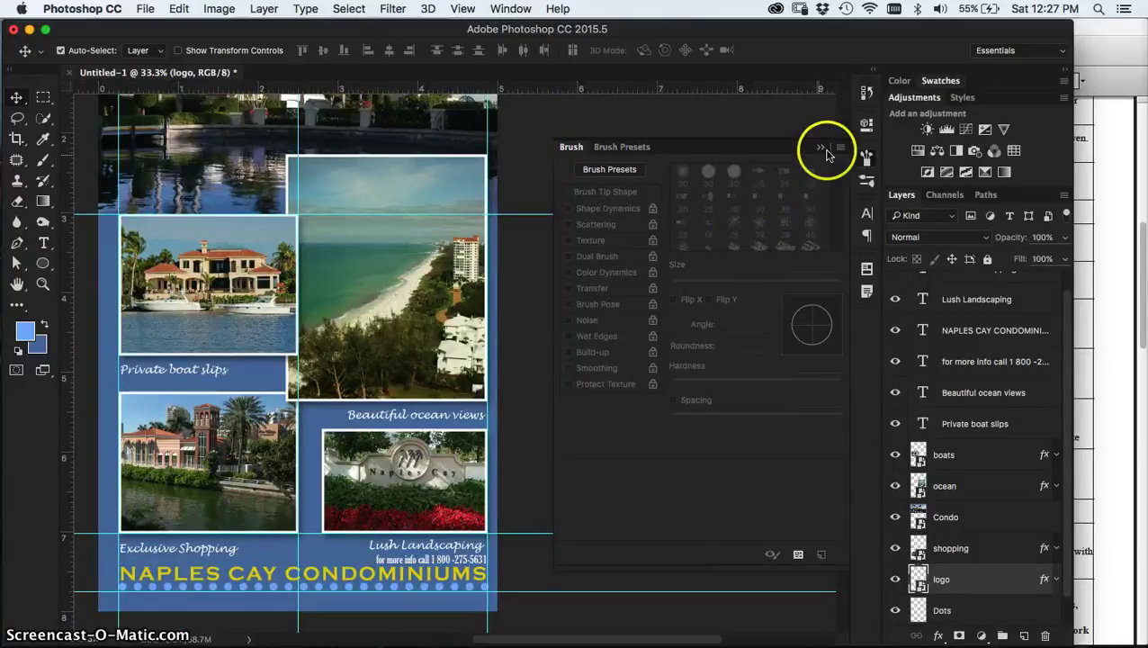
# - Collapse the Brush panel and switch to the Move tool to view the whole ad
pyautogui.click(820, 149)
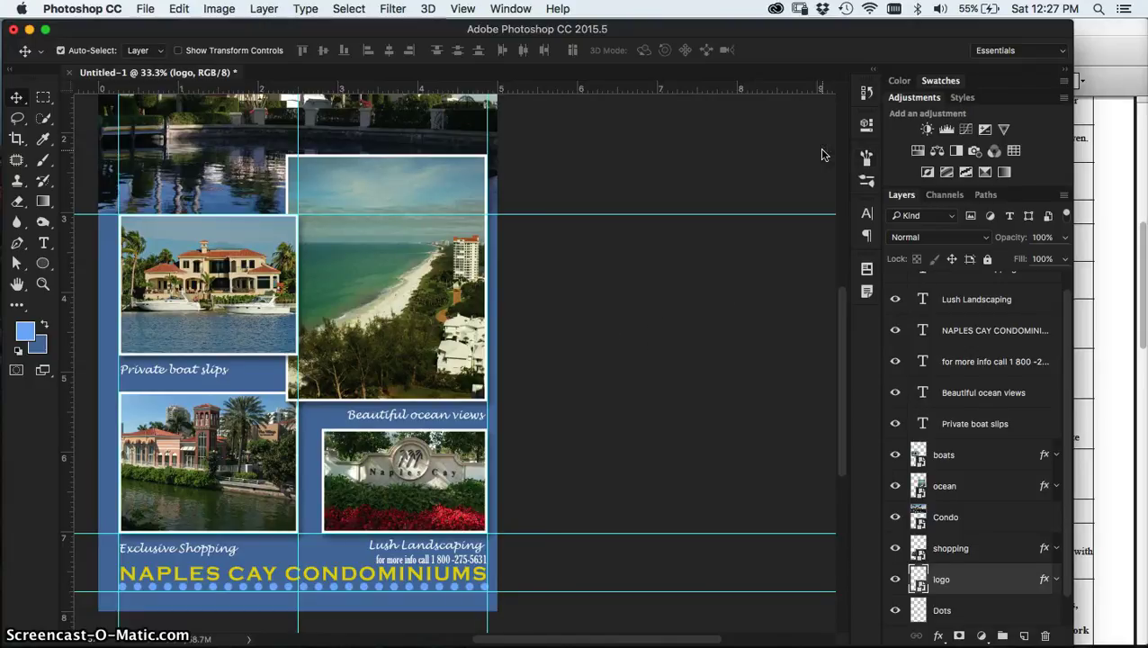
pyautogui.click(509, 349)
pyautogui.click(268, 330)
pyautogui.click(160, 440)
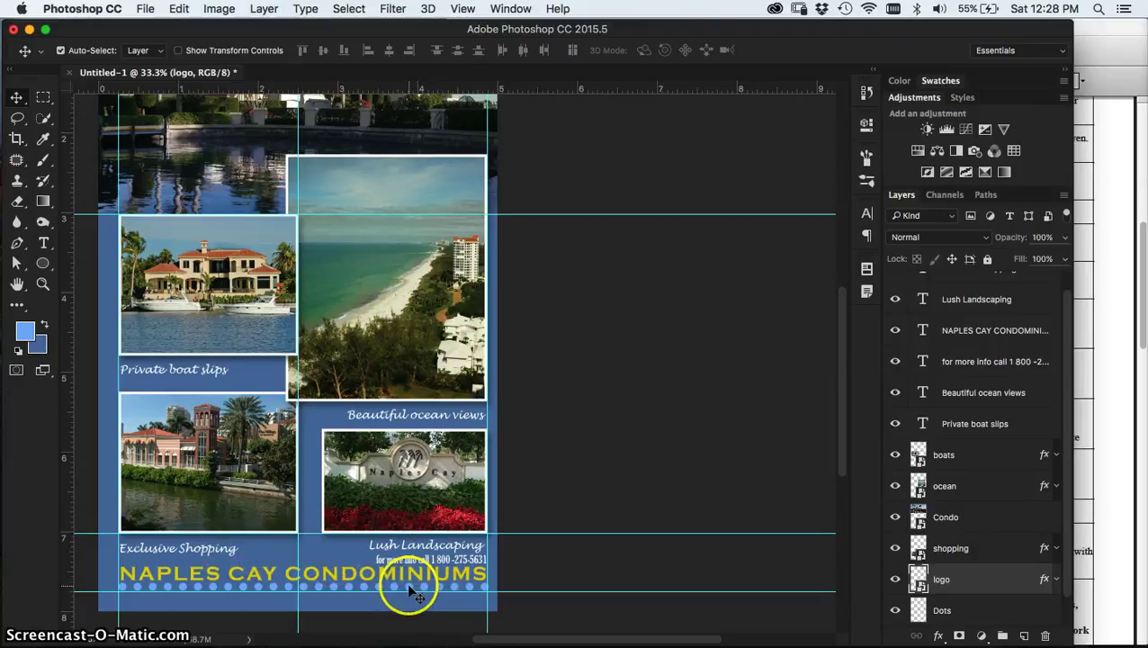
# - Scroll midterm_specs.pdf to compare with the sample ad, then back to page 1
pyautogui.click(1107, 584)
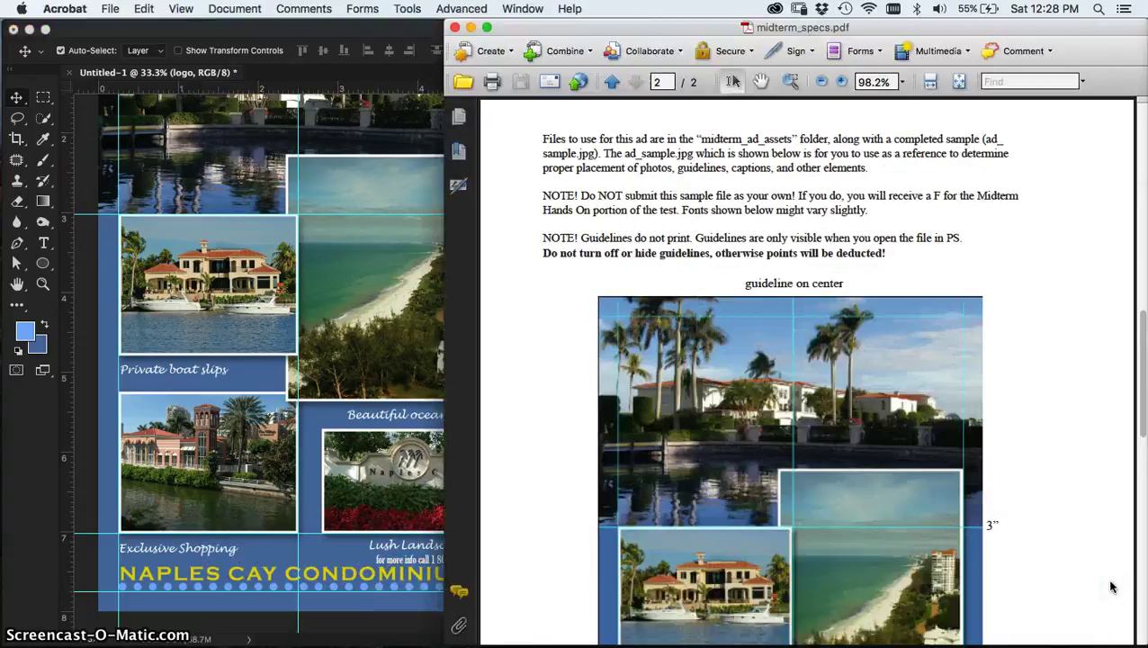
pyautogui.scroll(-6, 1111, 586)
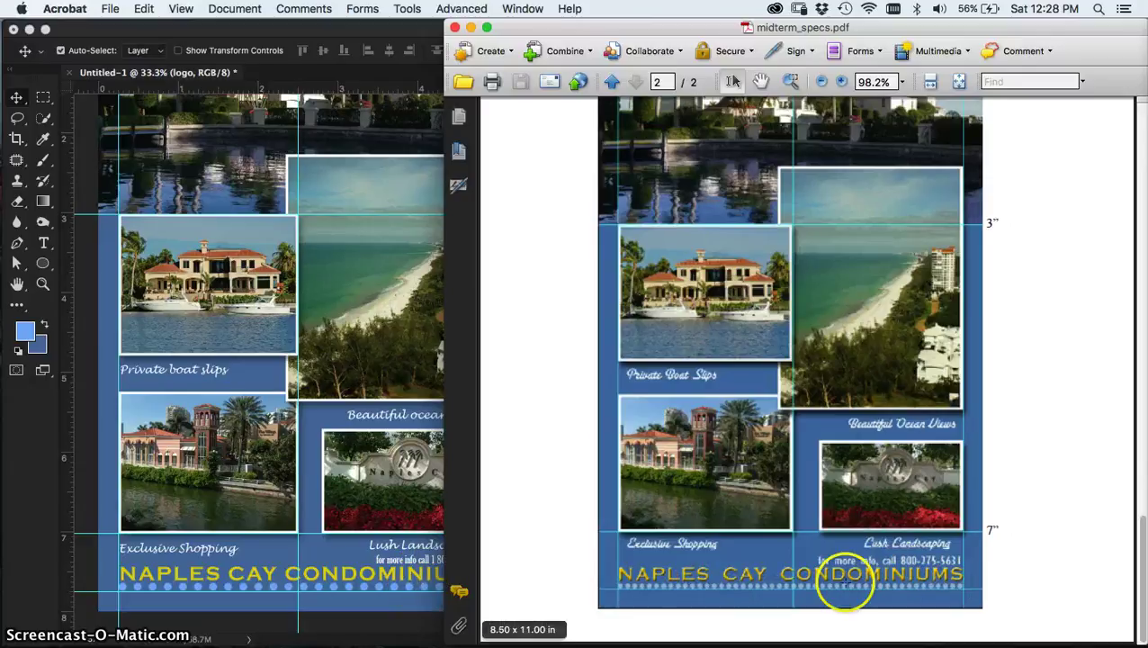
pyautogui.scroll(1, 886, 481)
pyautogui.scroll(15, 886, 481)
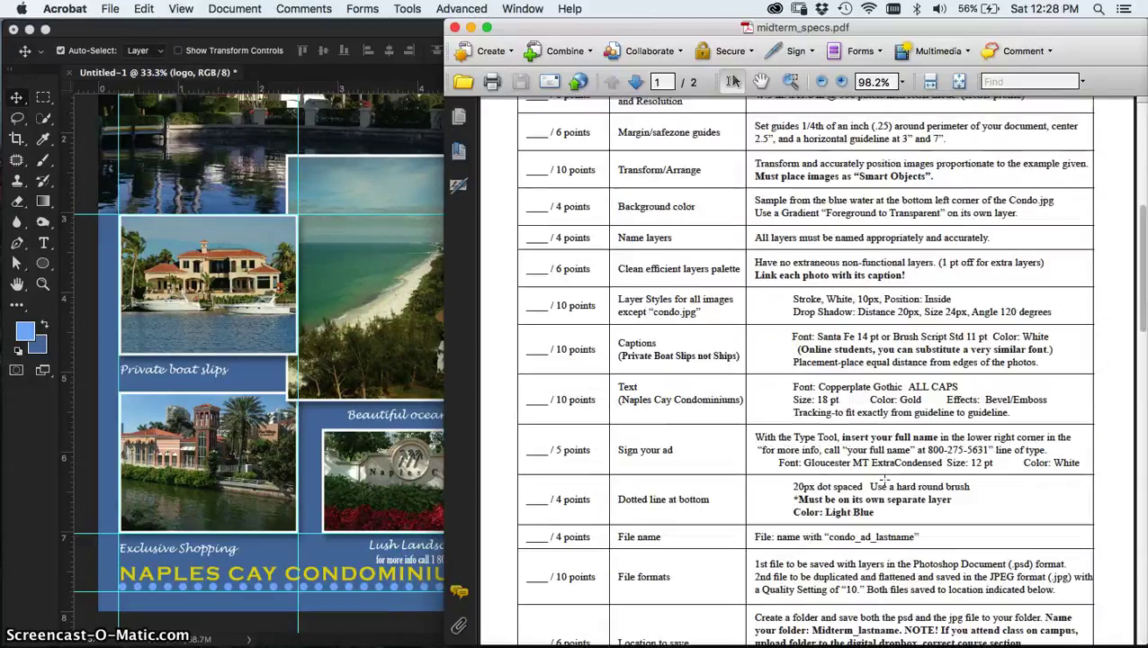
pyautogui.scroll(-4, 885, 483)
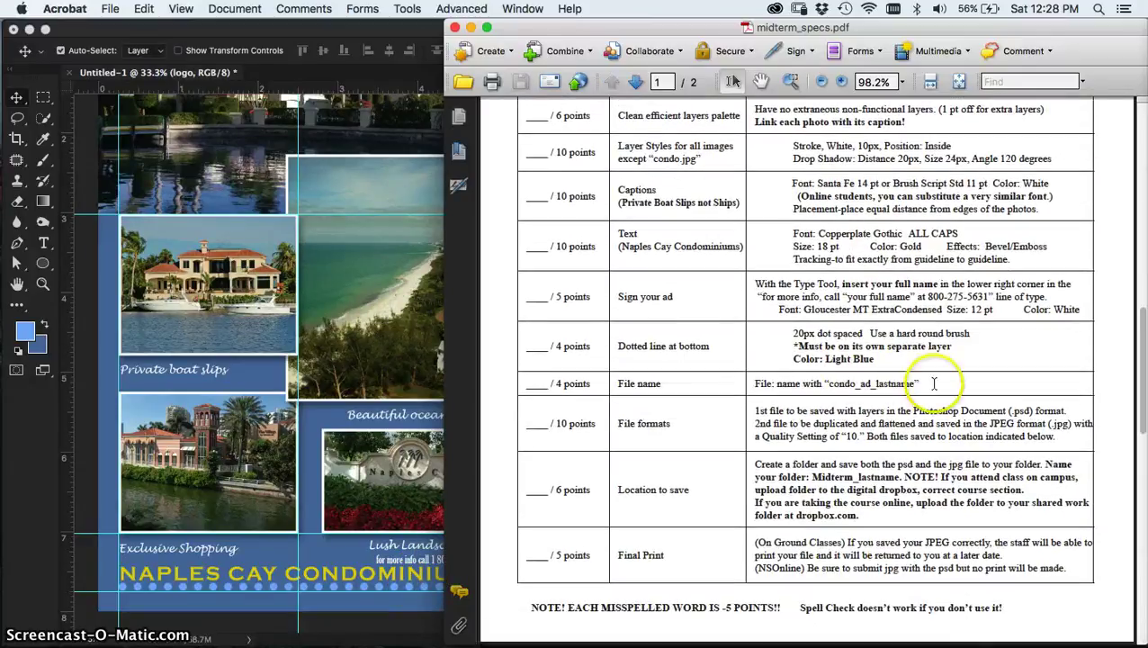
# - Highlight the File name, File formats and save Location requirements in the grading table
pyautogui.moveTo(918, 383); pyautogui.dragTo(758, 384)
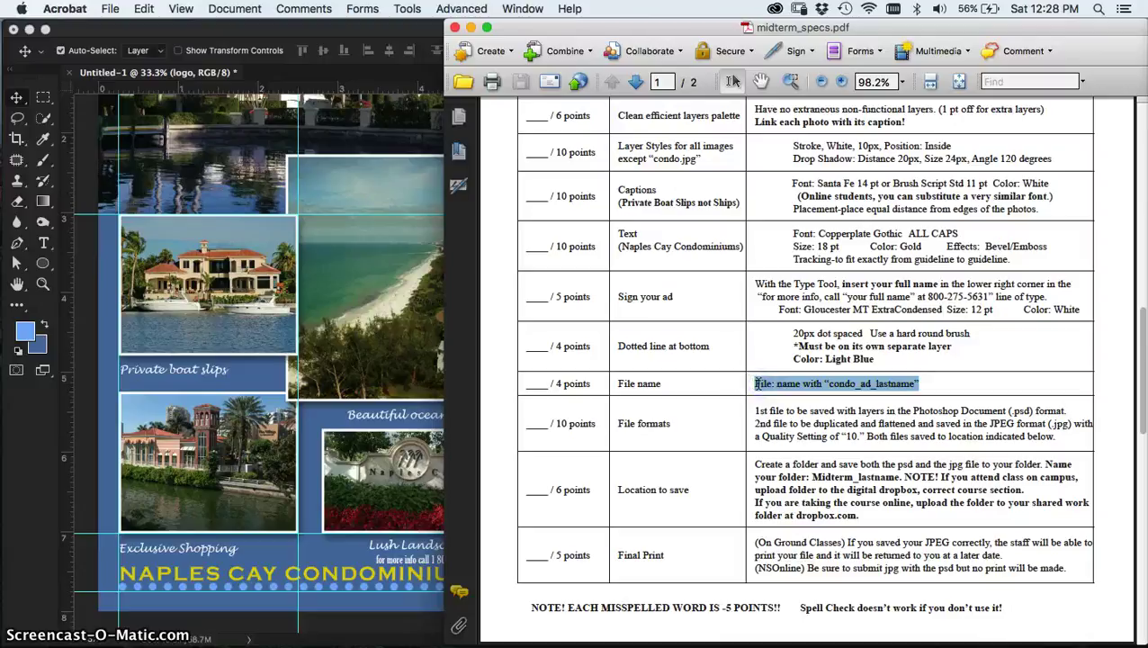
pyautogui.click(821, 419)
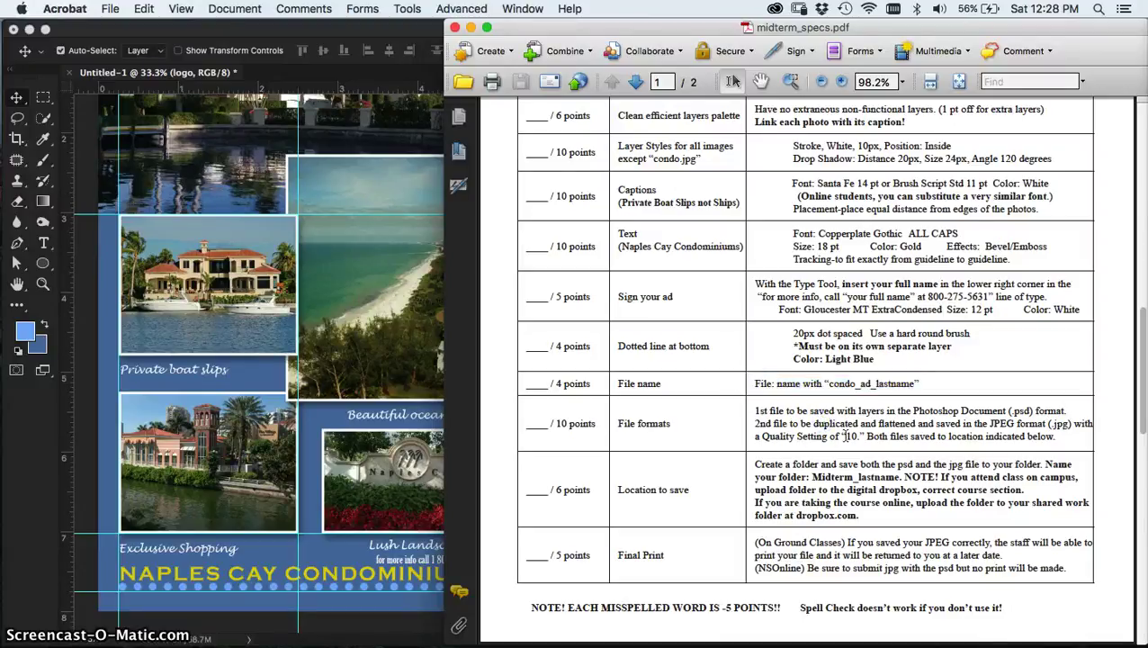
pyautogui.moveTo(1056, 436); pyautogui.dragTo(760, 409)
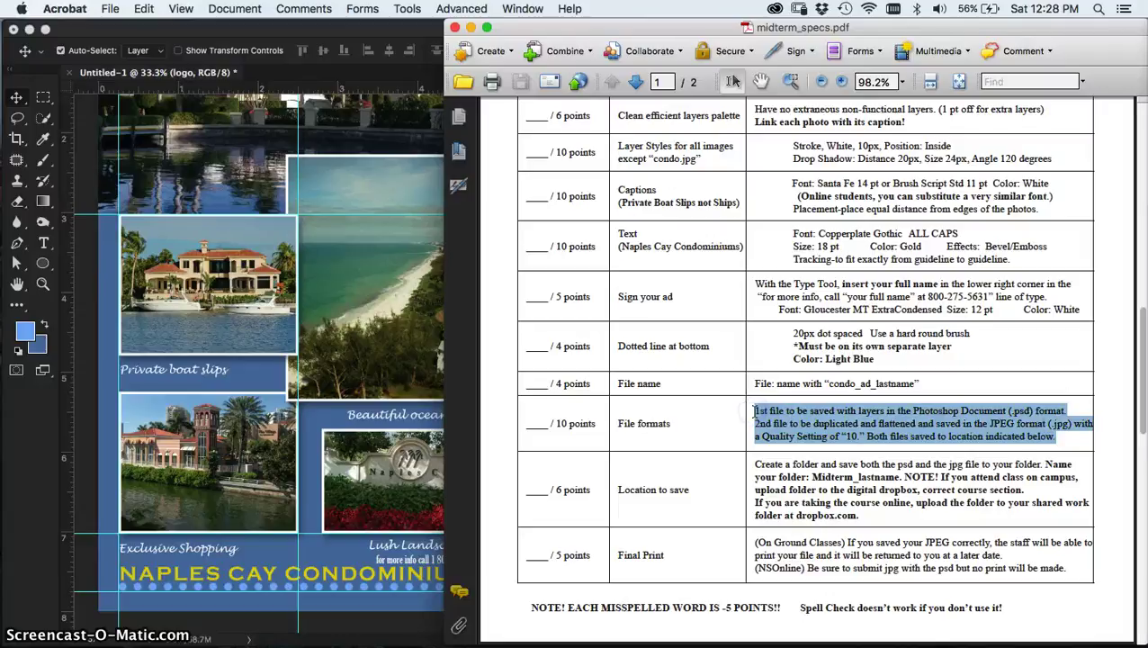
pyautogui.click(759, 414)
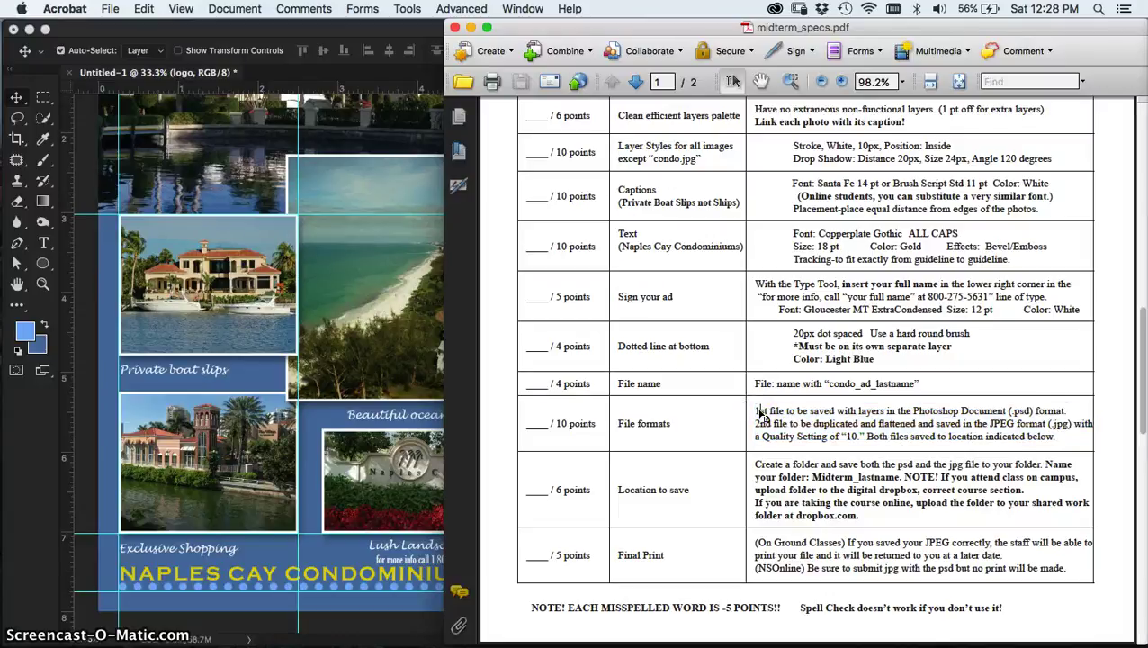
pyautogui.click(816, 455)
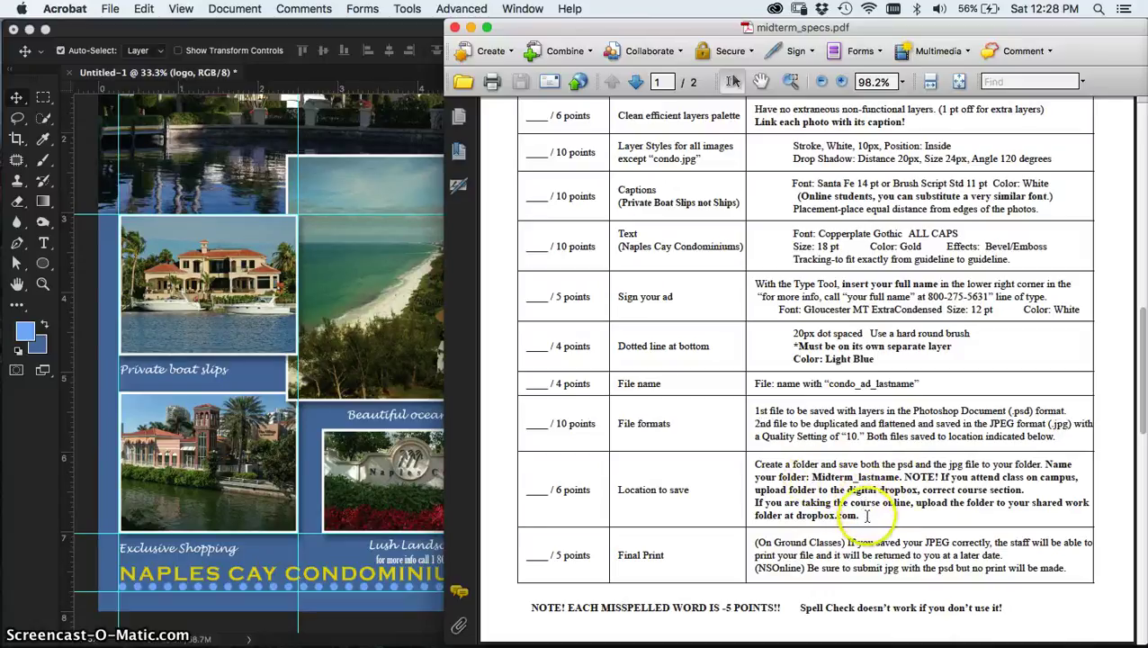
pyautogui.moveTo(859, 515); pyautogui.dragTo(767, 465)
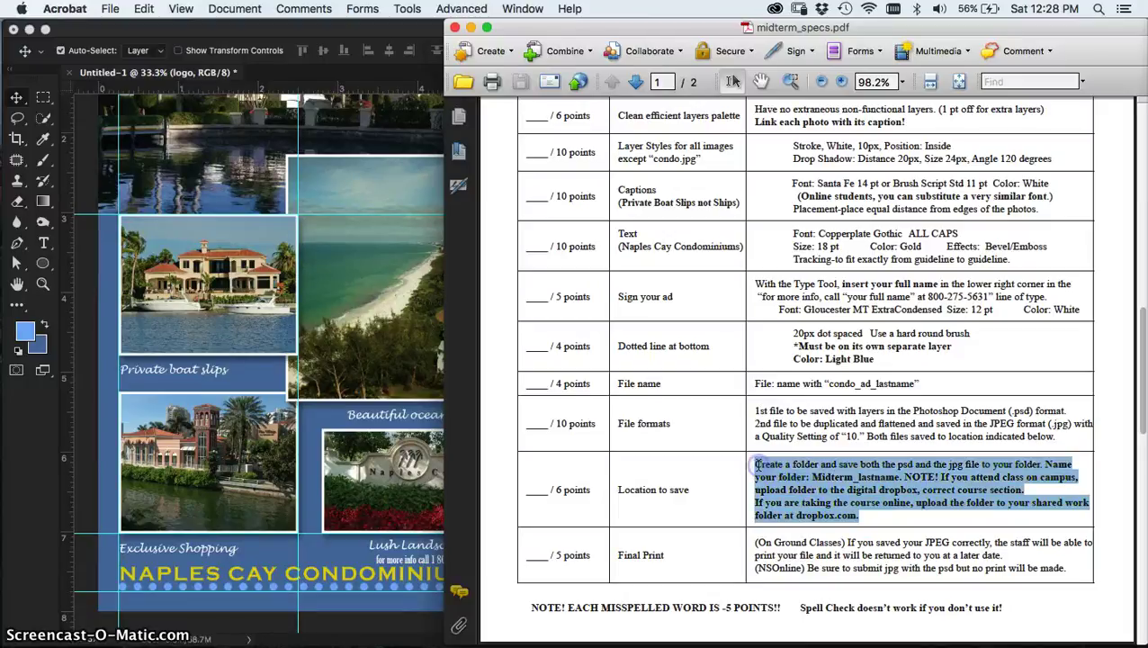